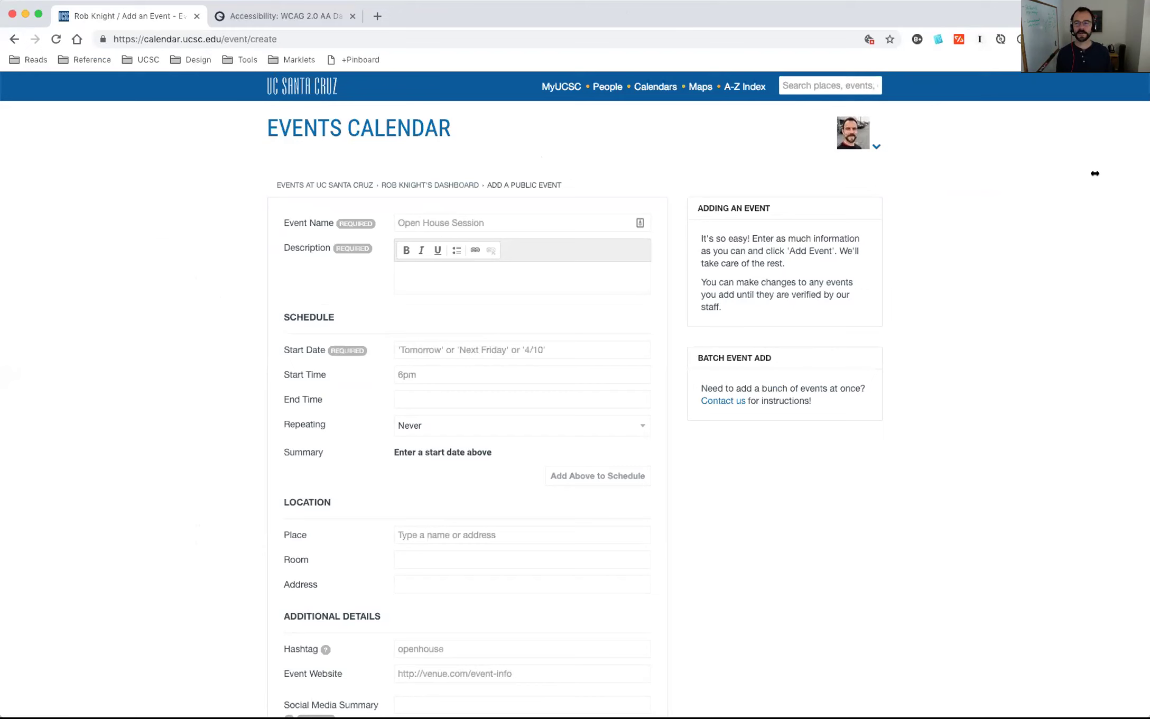
# Step: Review the fields of the Add a Public Event form and open the photo library for the event photo
pyautogui.moveTo(1030, 195); pyautogui.dragTo(1064, 195)
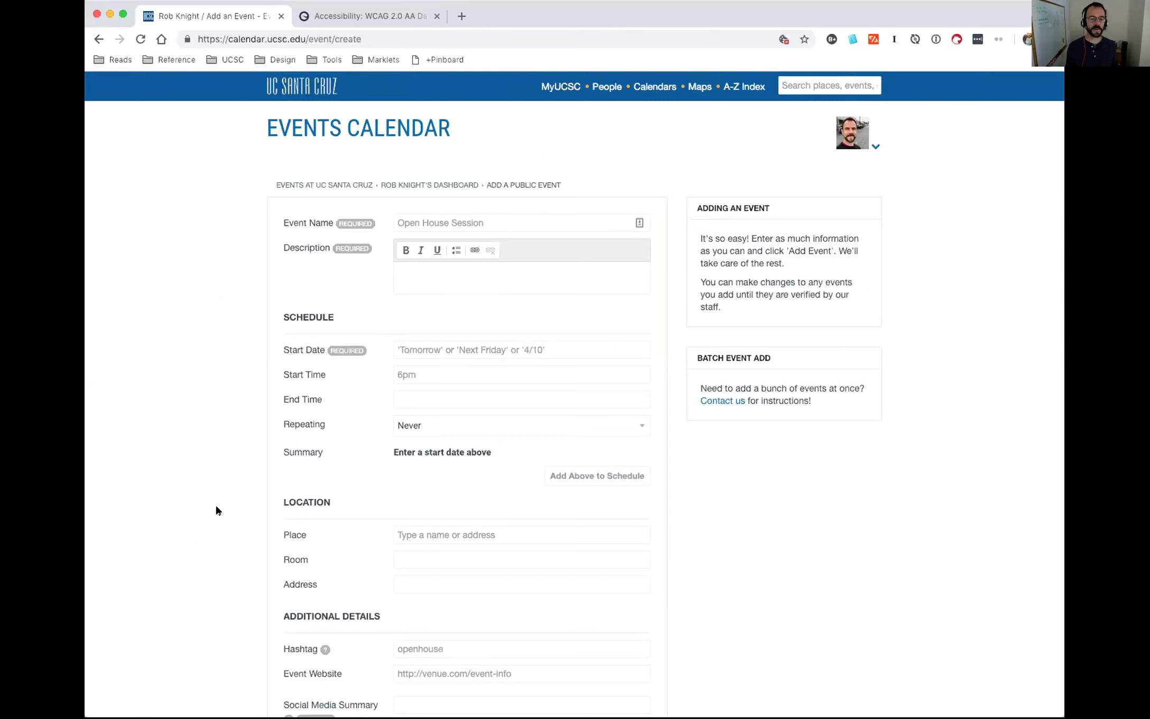
pyautogui.scroll(-3, 216, 510)
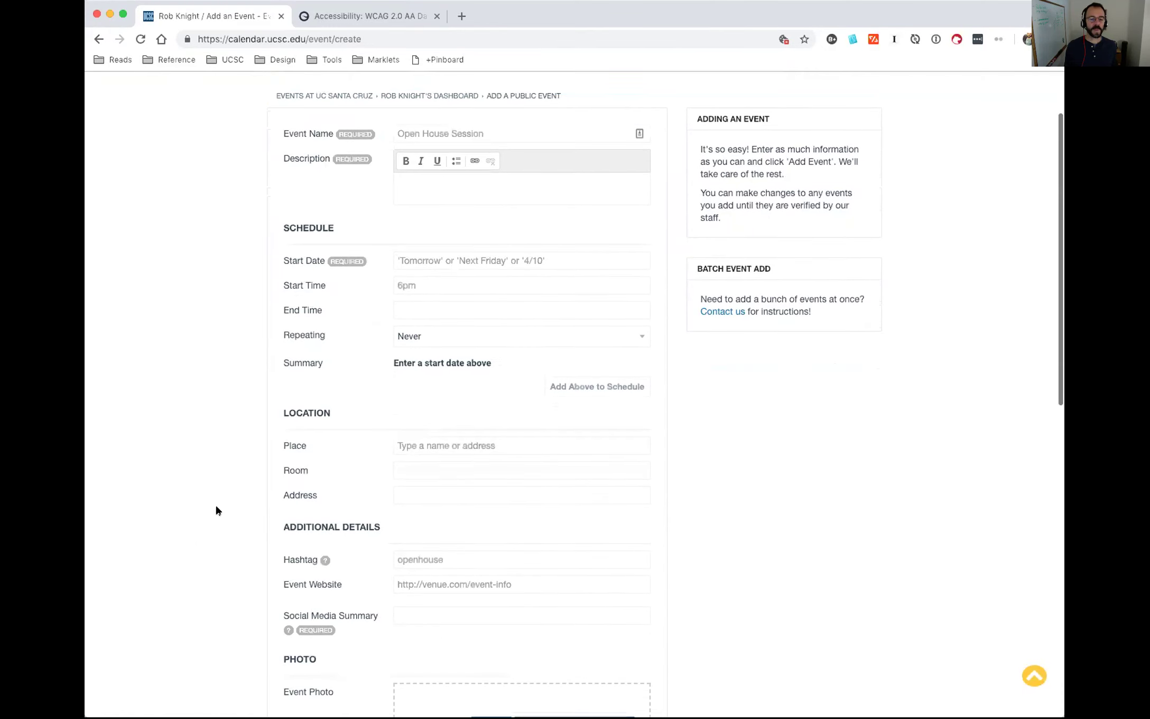
pyautogui.scroll(3, 216, 508)
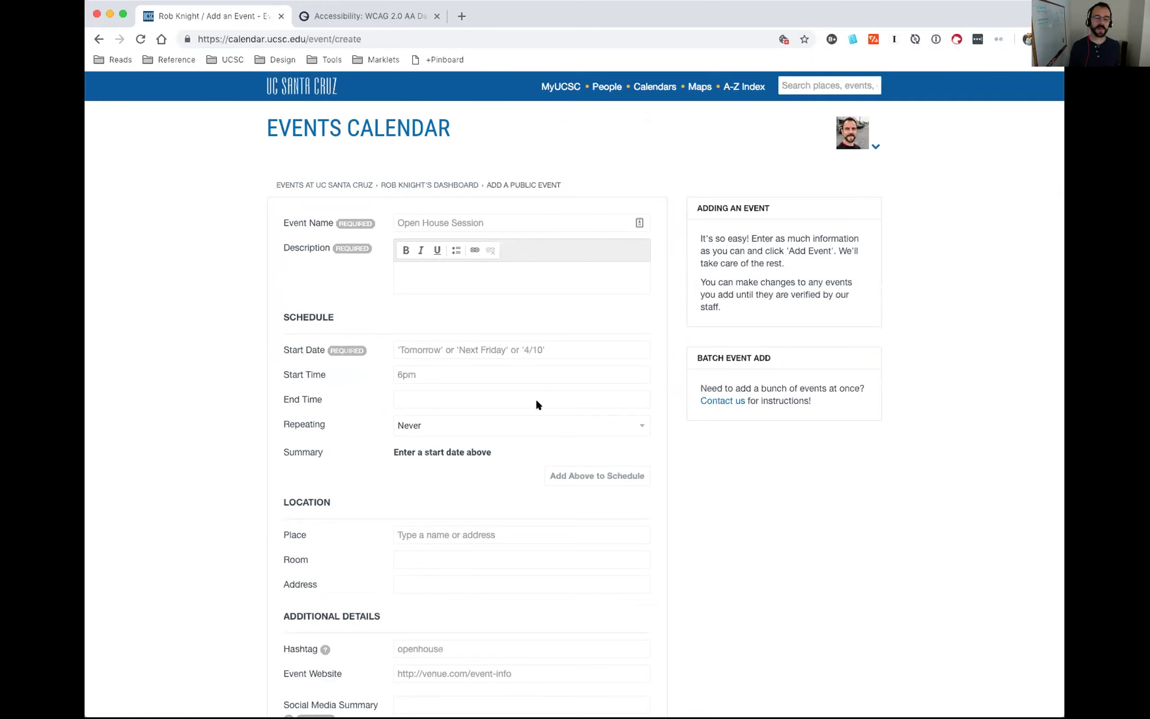
pyautogui.scroll(-6, 644, 551)
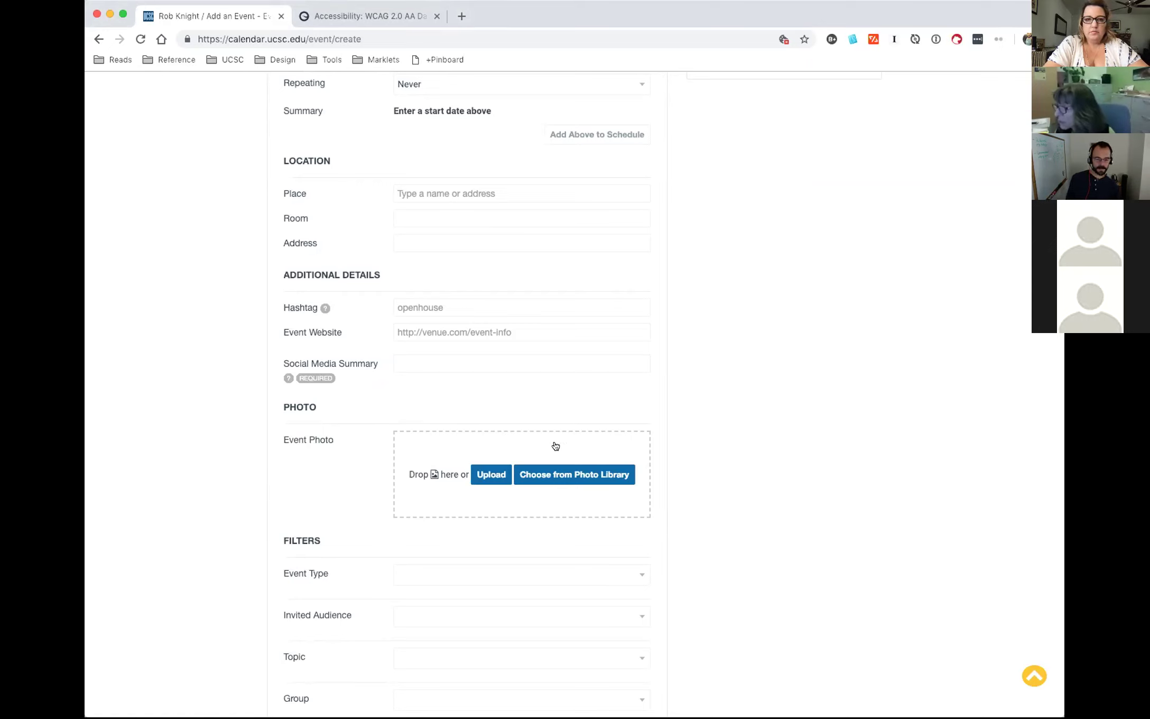
pyautogui.click(571, 475)
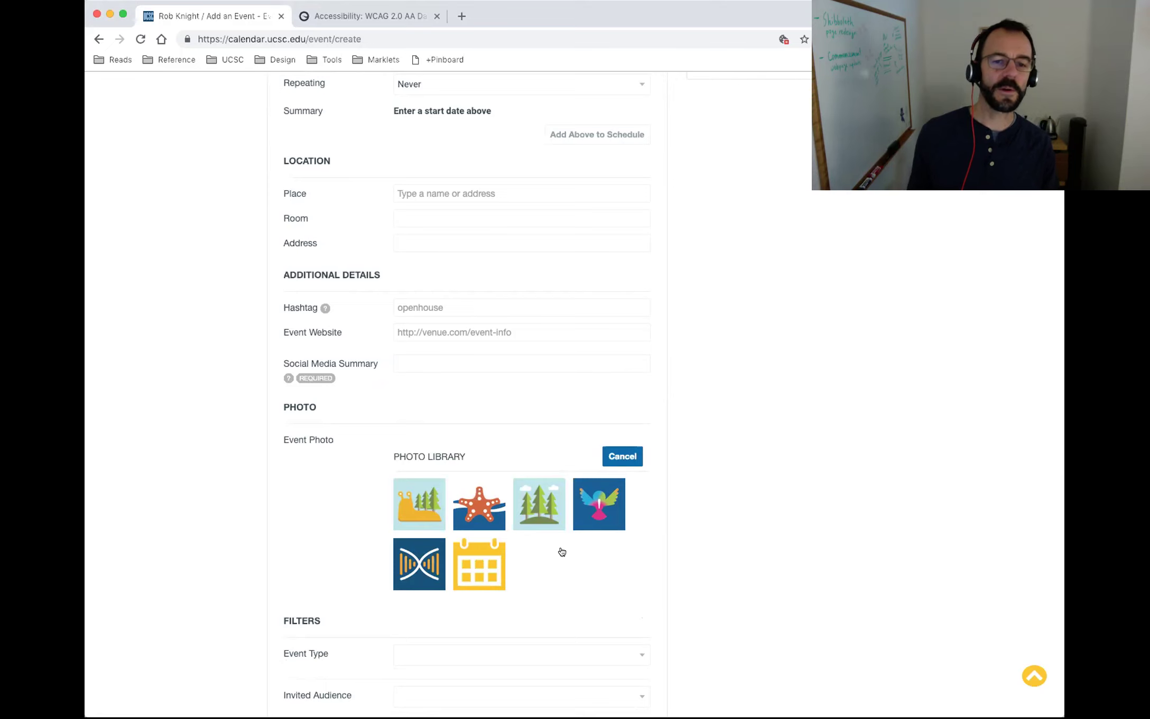
pyautogui.press('Tab')
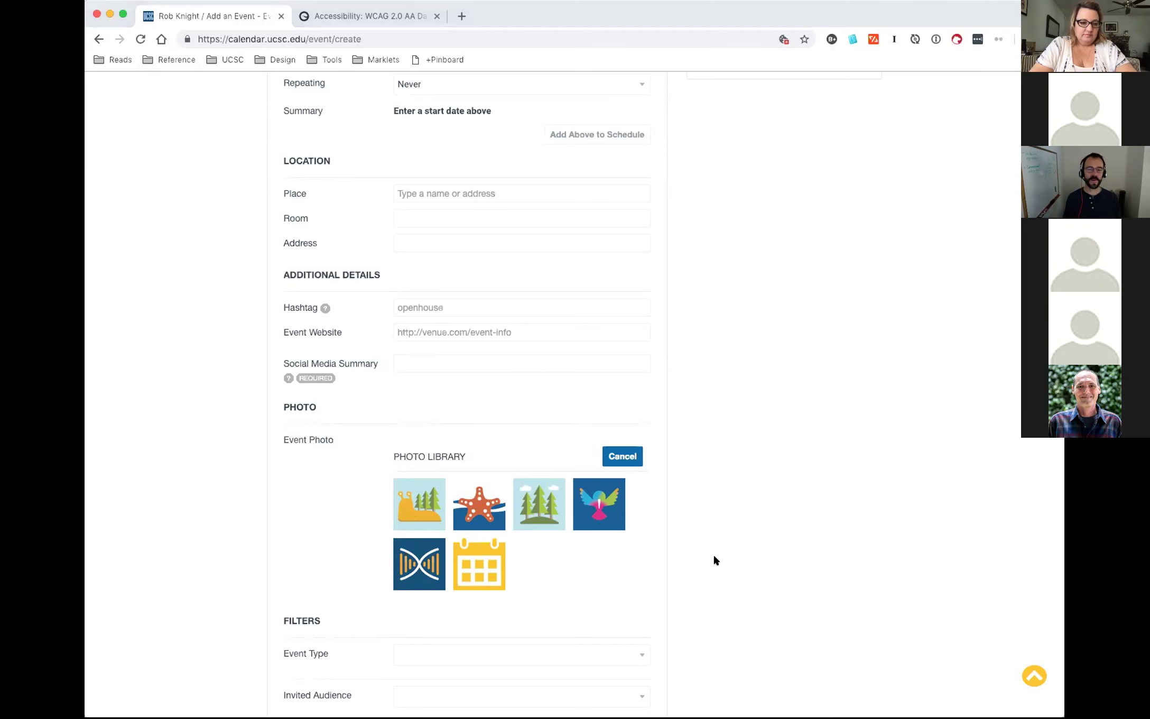
pyautogui.scroll(6, 716, 555)
pyautogui.scroll(2, 717, 560)
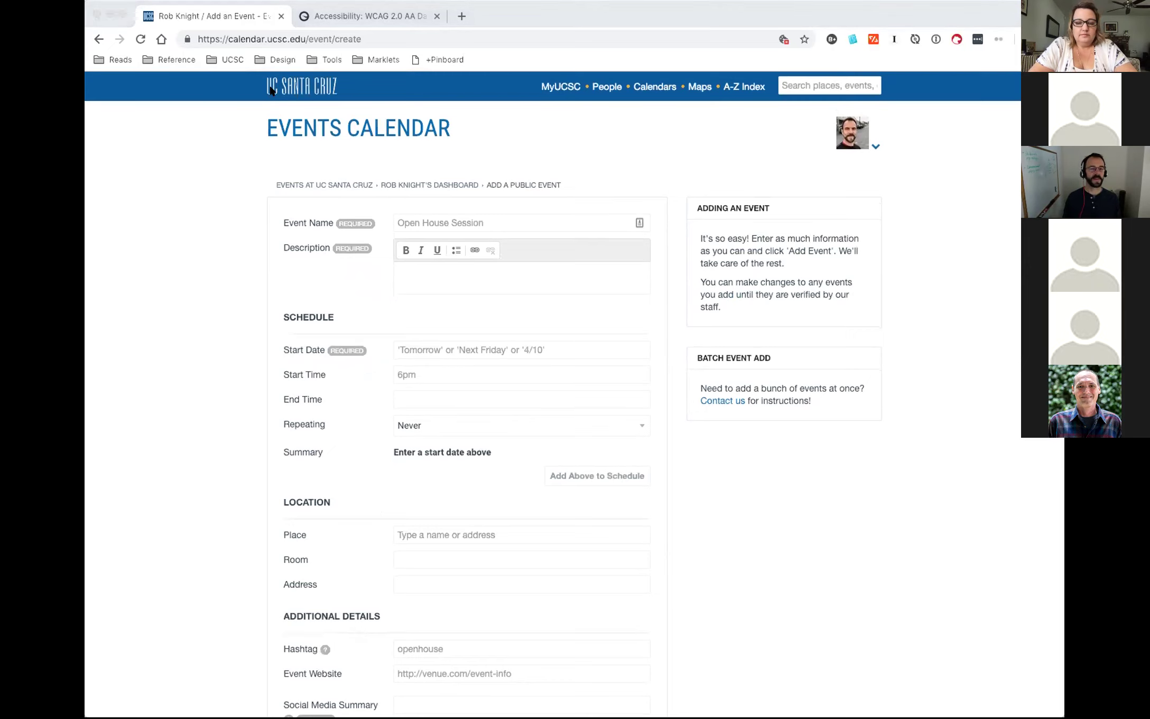
# Step: Switch to the UCSC_UsabilityTest_report_02-13-2019.pdf window in Preview, then resize and reposition it
pyautogui.click(563, 13)
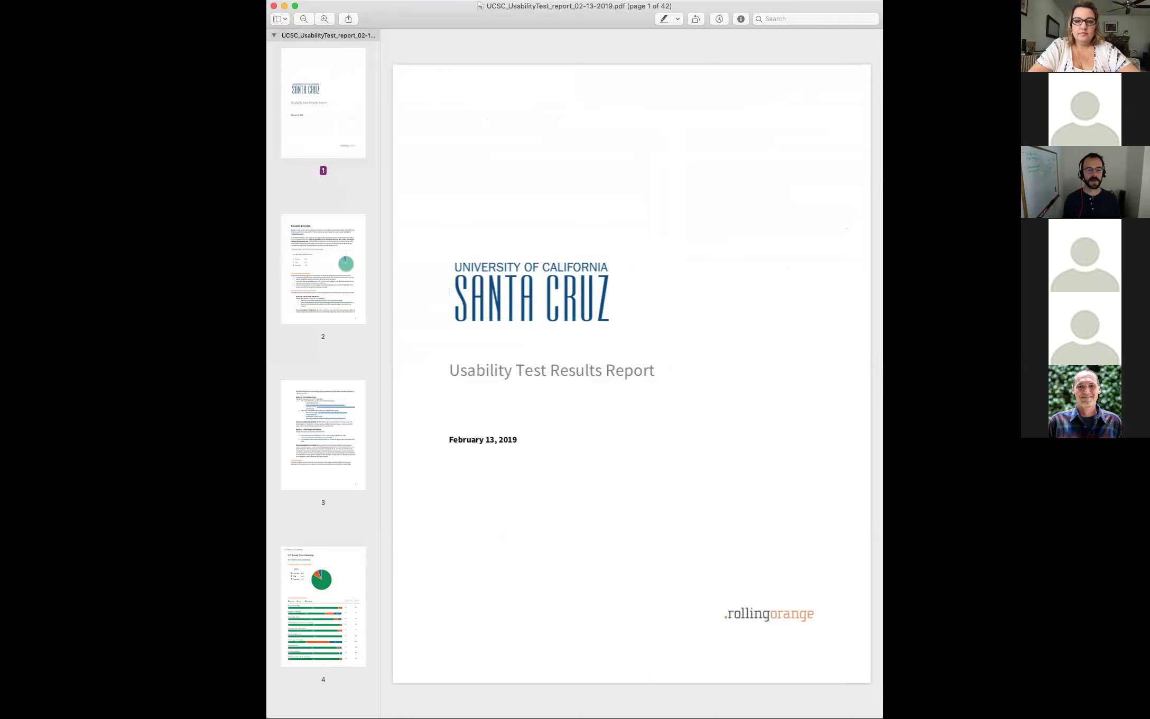
pyautogui.moveTo(880, 715); pyautogui.dragTo(1018, 716)
pyautogui.moveTo(588, 15); pyautogui.dragTo(918, 82)
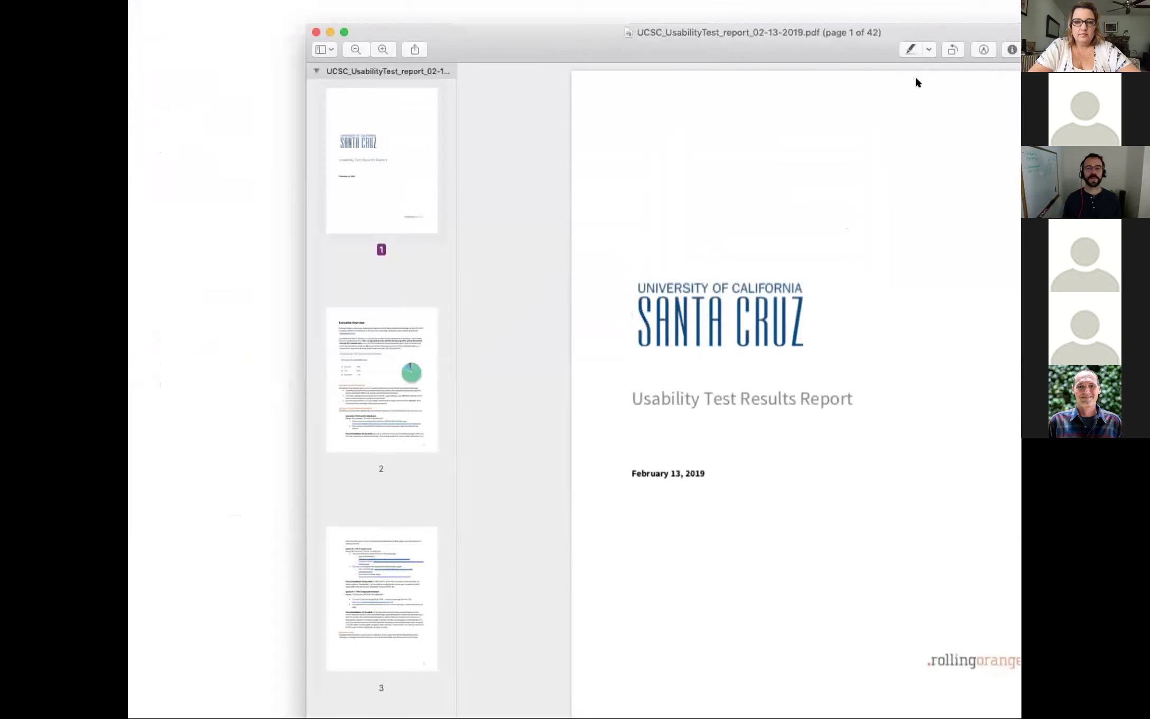
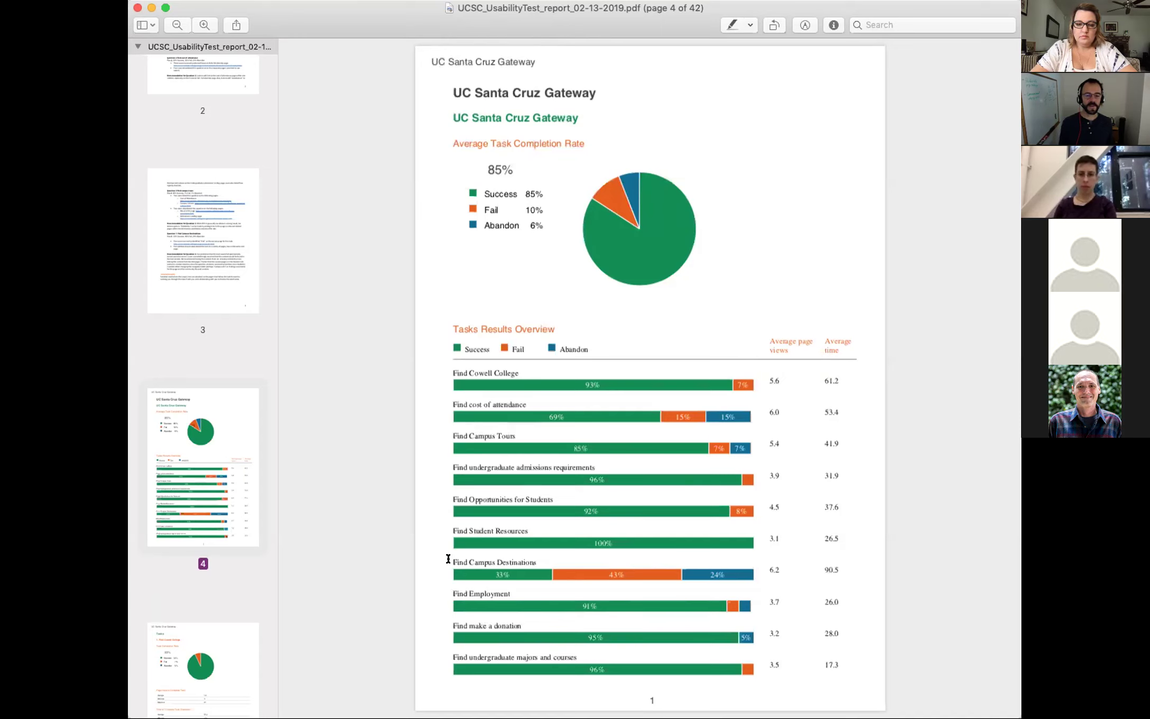
# Step: Mark the Find Campus Destinations and Find Cowell College task names and their average times in the Tasks Results Overview
pyautogui.moveTo(452, 560); pyautogui.dragTo(536, 557)
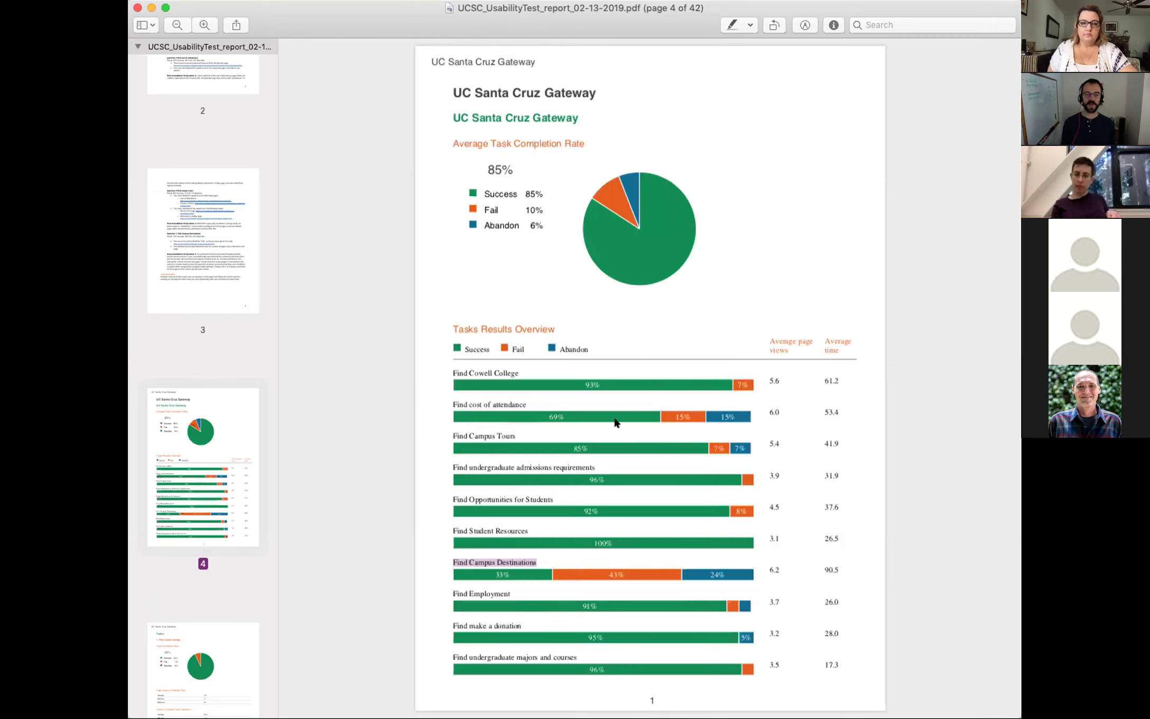
pyautogui.moveTo(447, 365); pyautogui.dragTo(516, 366)
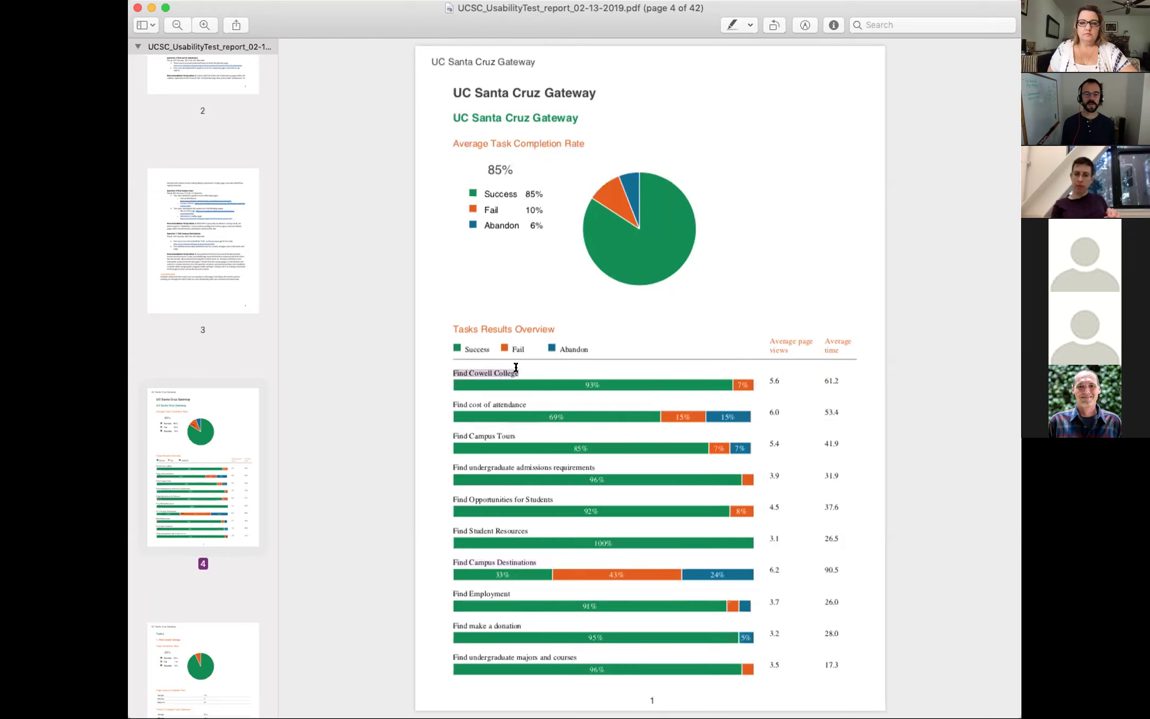
pyautogui.click(819, 378)
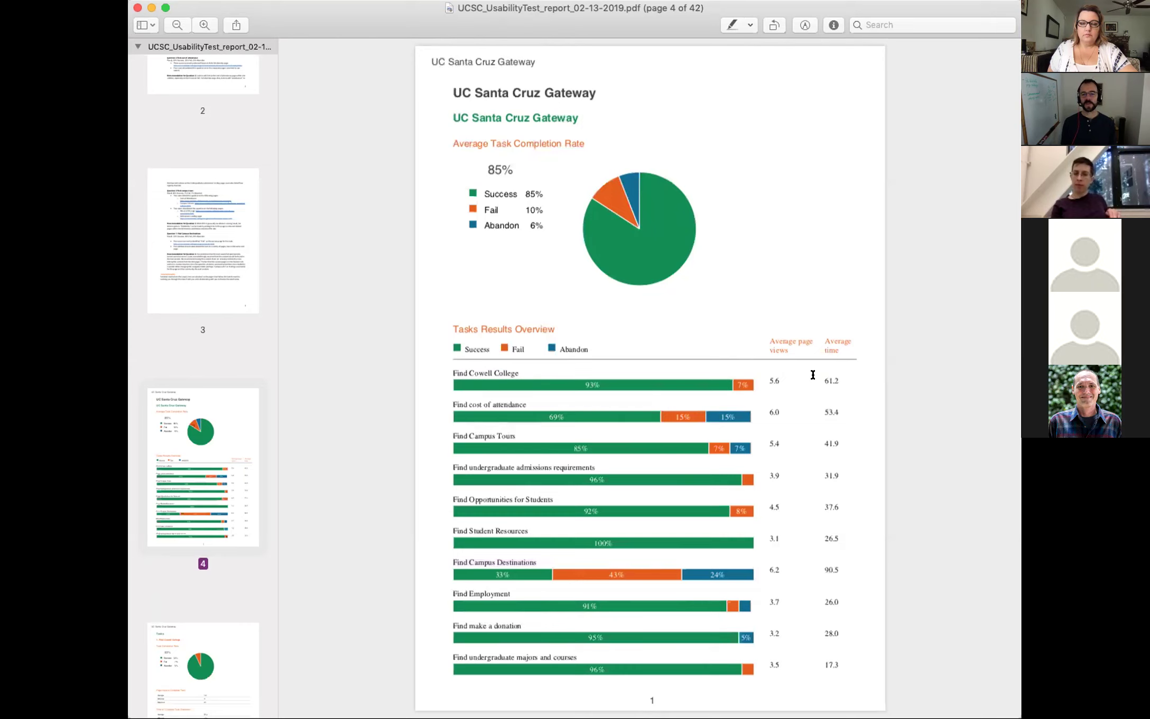
pyautogui.moveTo(822, 377); pyautogui.dragTo(838, 377)
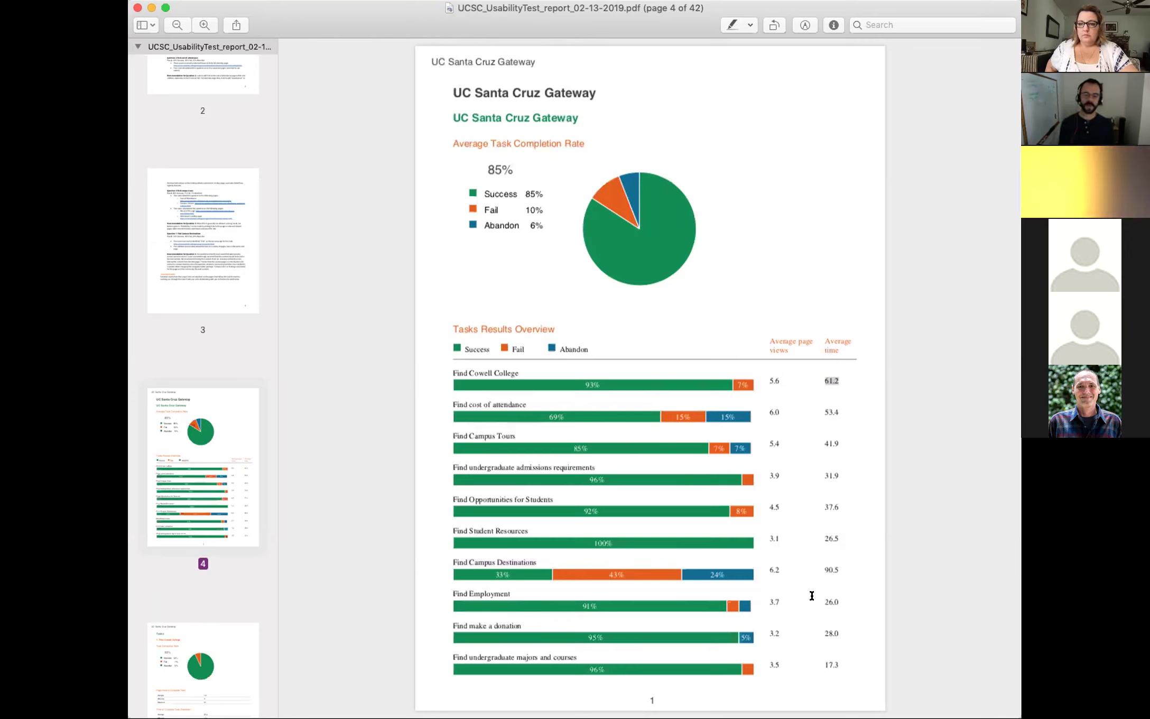
pyautogui.moveTo(820, 568); pyautogui.dragTo(845, 565)
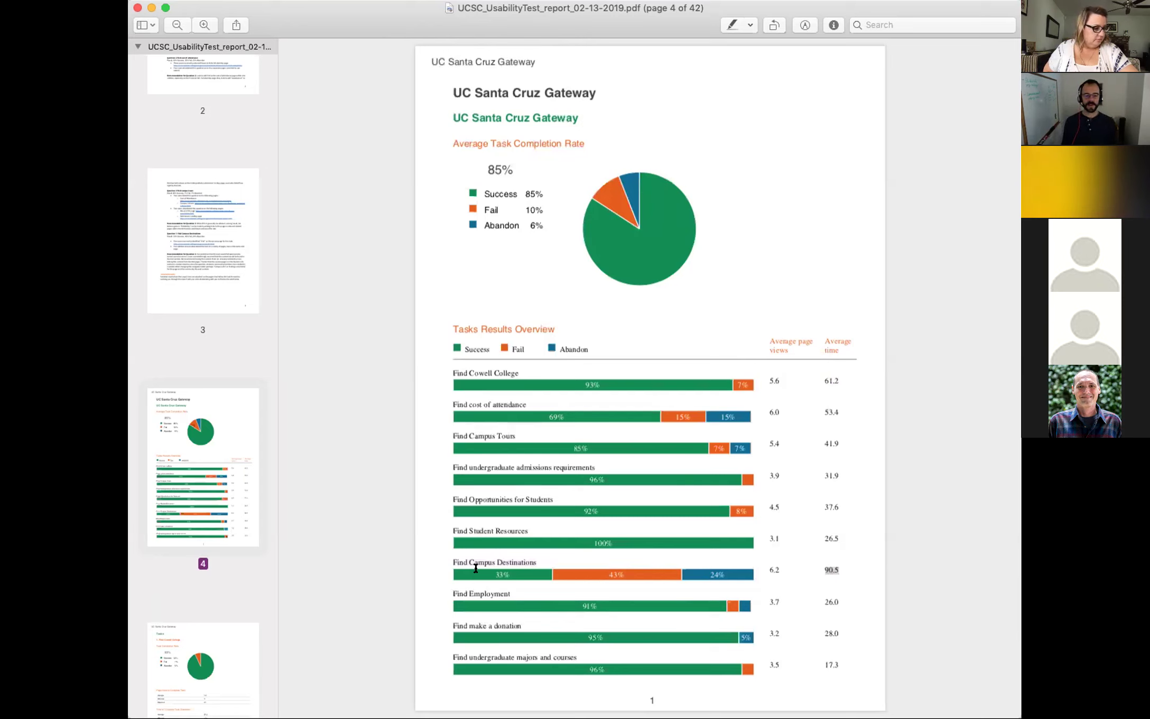
# Step: View the detailed Find Cowell College results on page 5, and return to the results overview on page 4
pyautogui.scroll(-5, 198, 562)
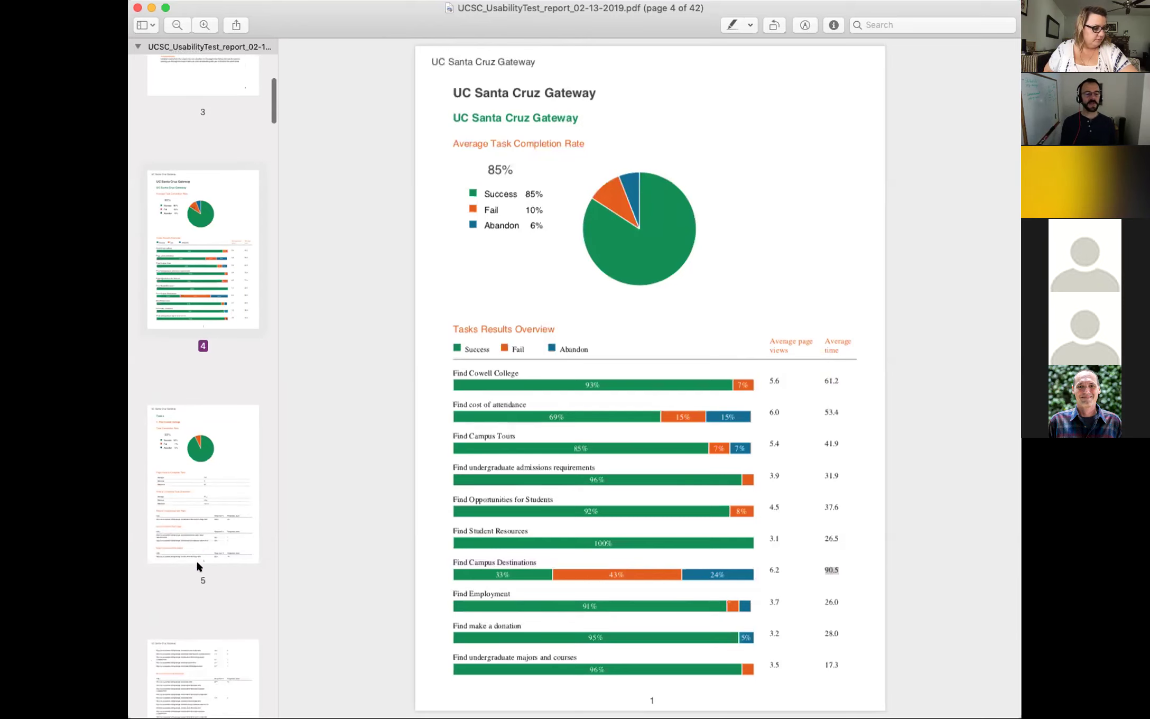
pyautogui.scroll(-3, 197, 565)
pyautogui.click(213, 412)
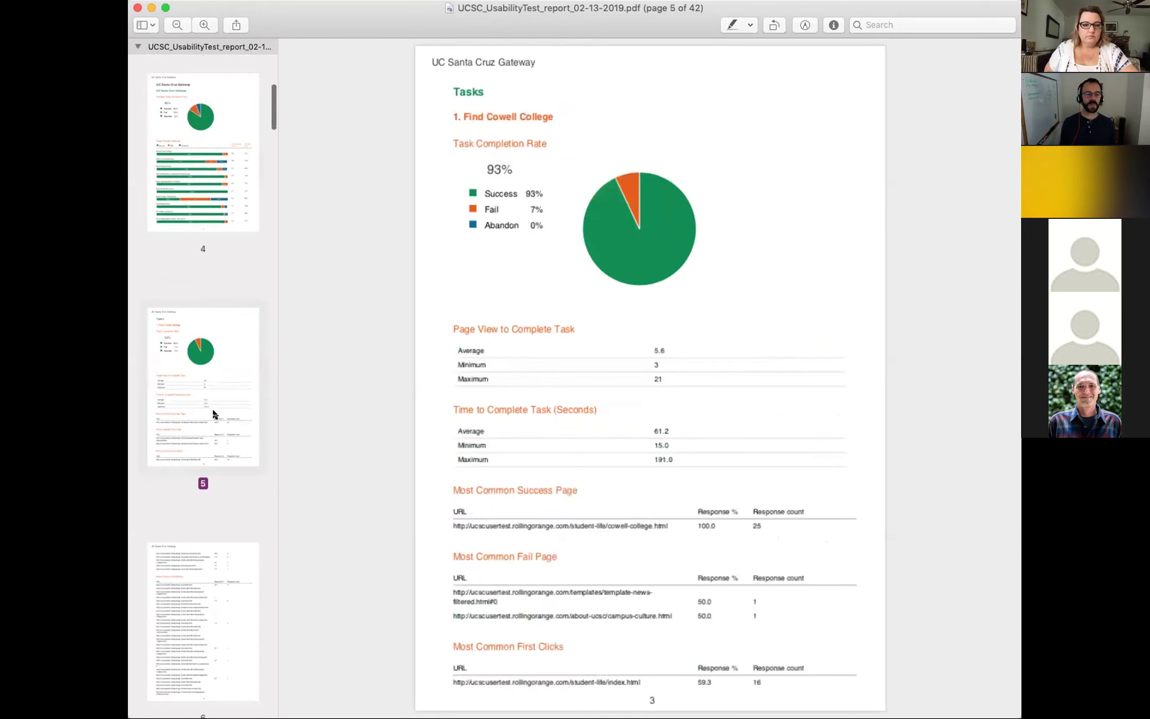
pyautogui.scroll(3, 213, 412)
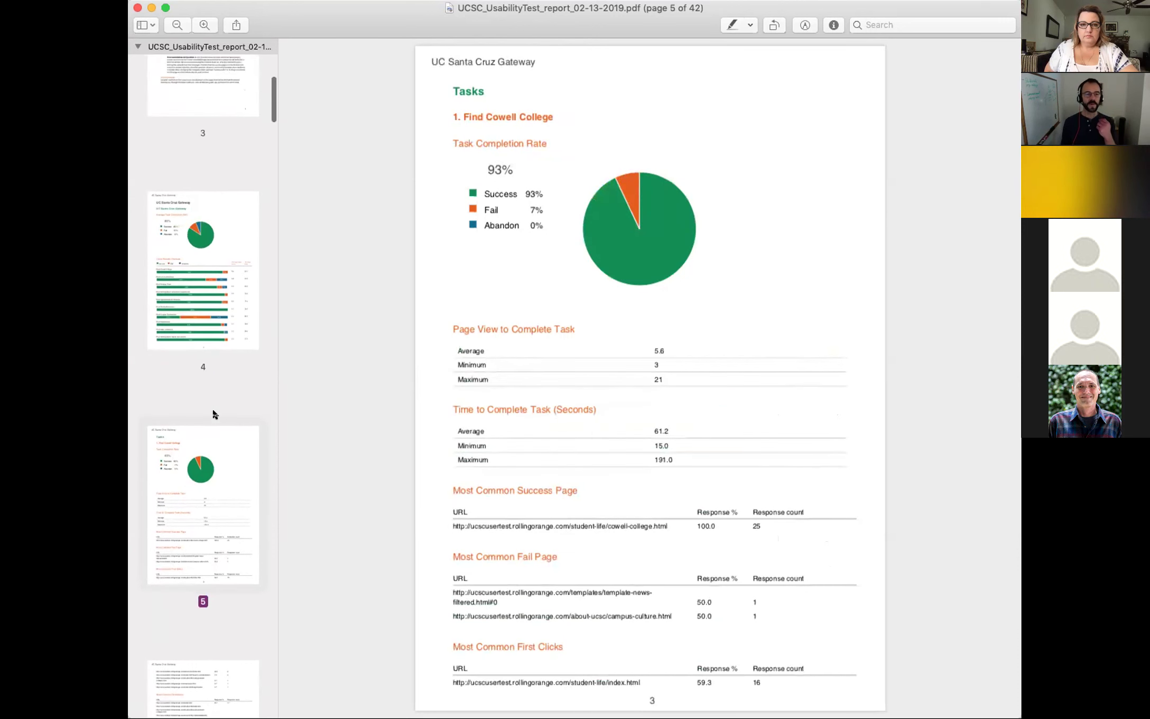
pyautogui.click(205, 307)
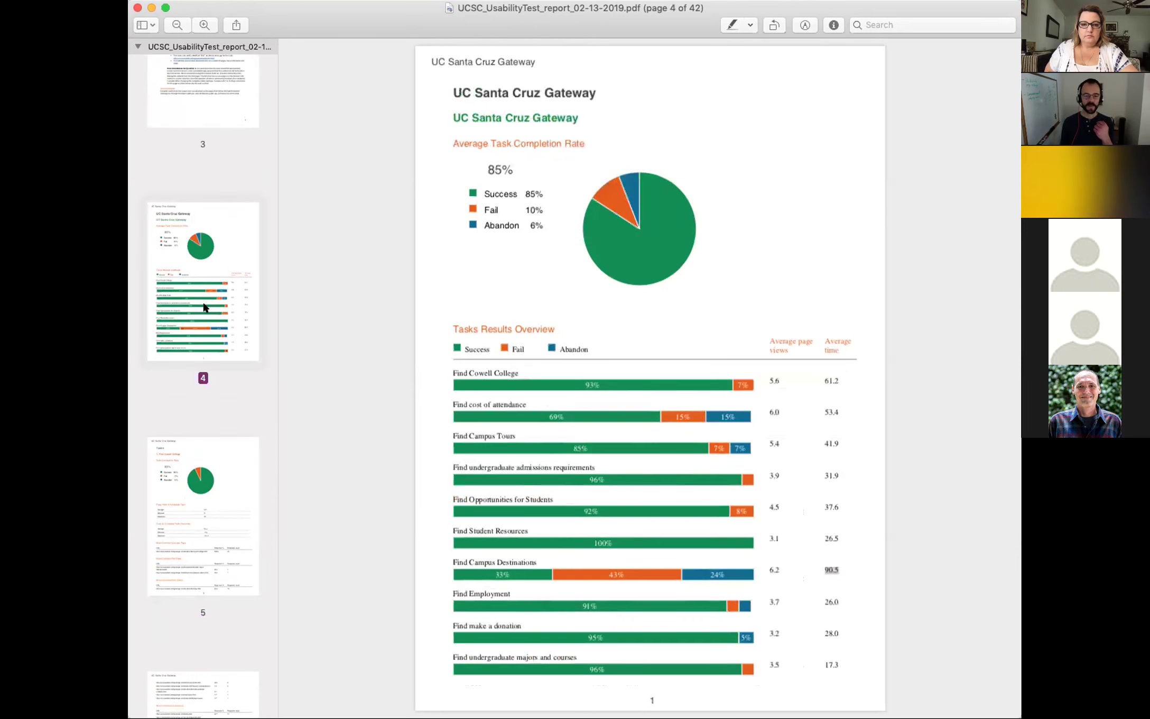
# Step: Look over the report's first pages and select the words "Cowell College" in the first task of the overview
pyautogui.scroll(3, 204, 307)
pyautogui.scroll(5, 205, 308)
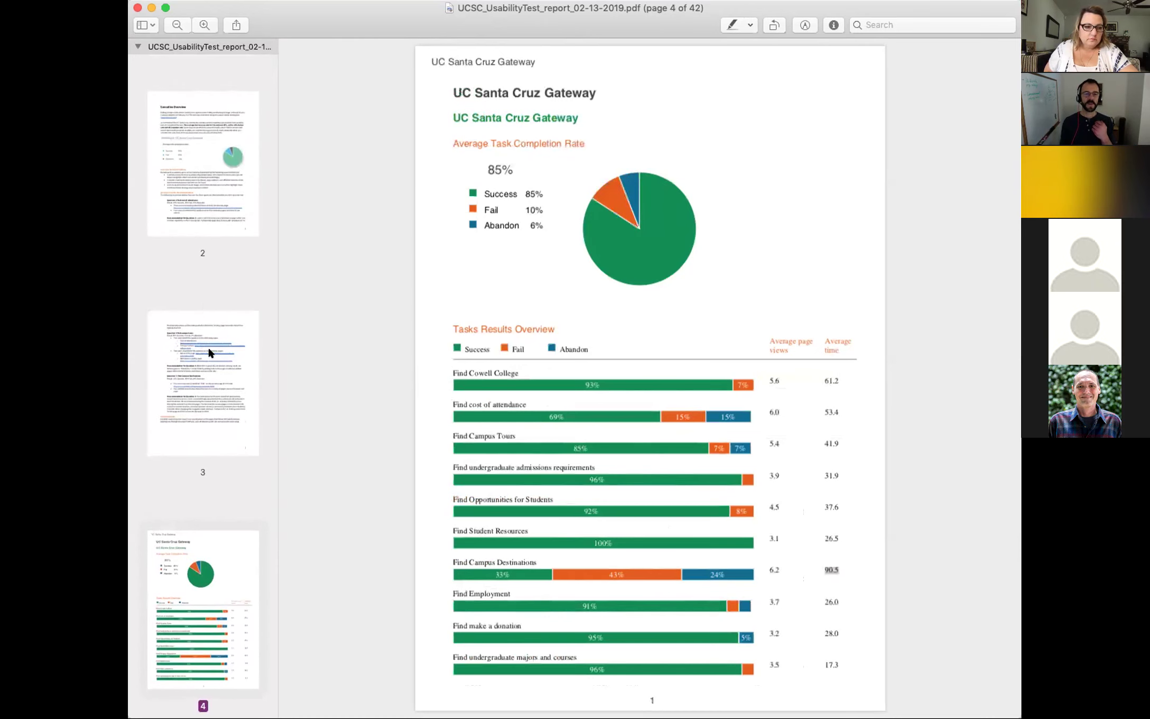
pyautogui.scroll(5, 208, 352)
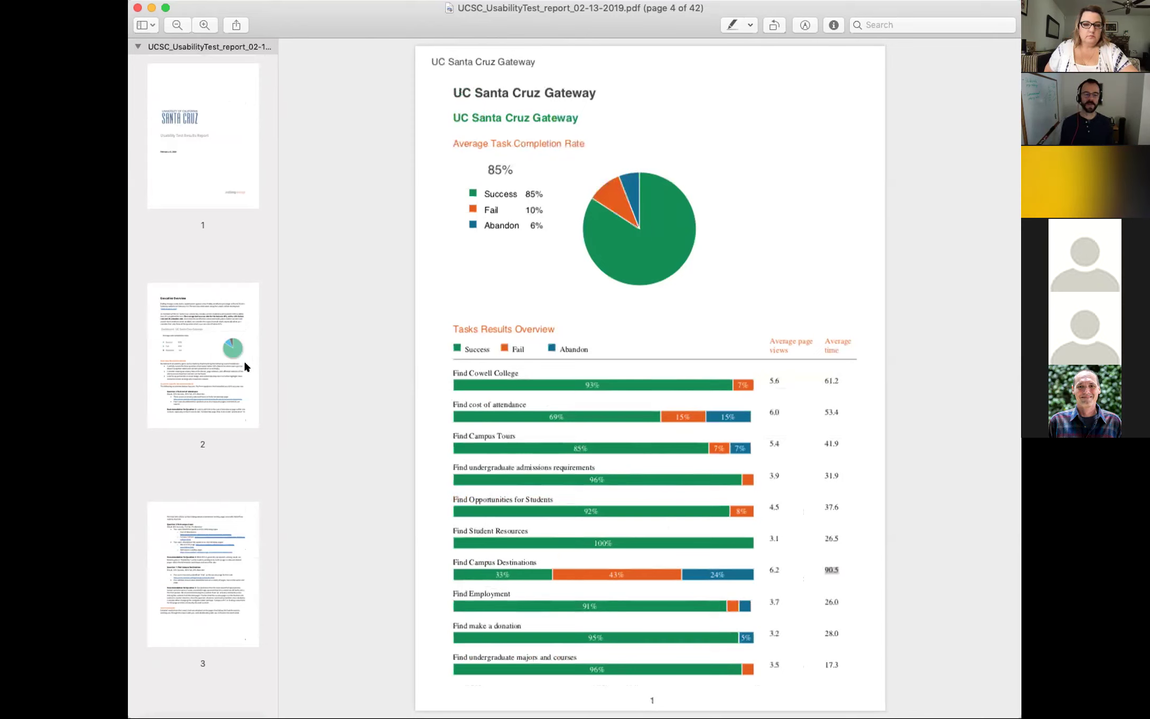
pyautogui.scroll(-5, 197, 506)
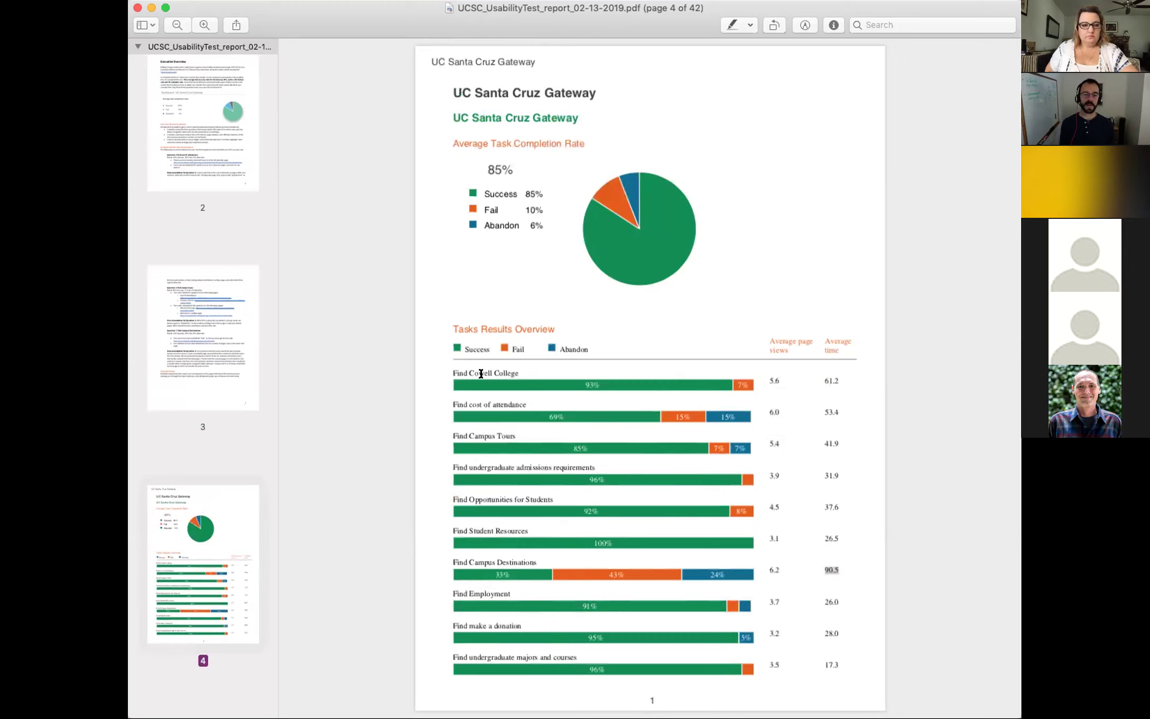
pyautogui.moveTo(465, 368); pyautogui.dragTo(522, 368)
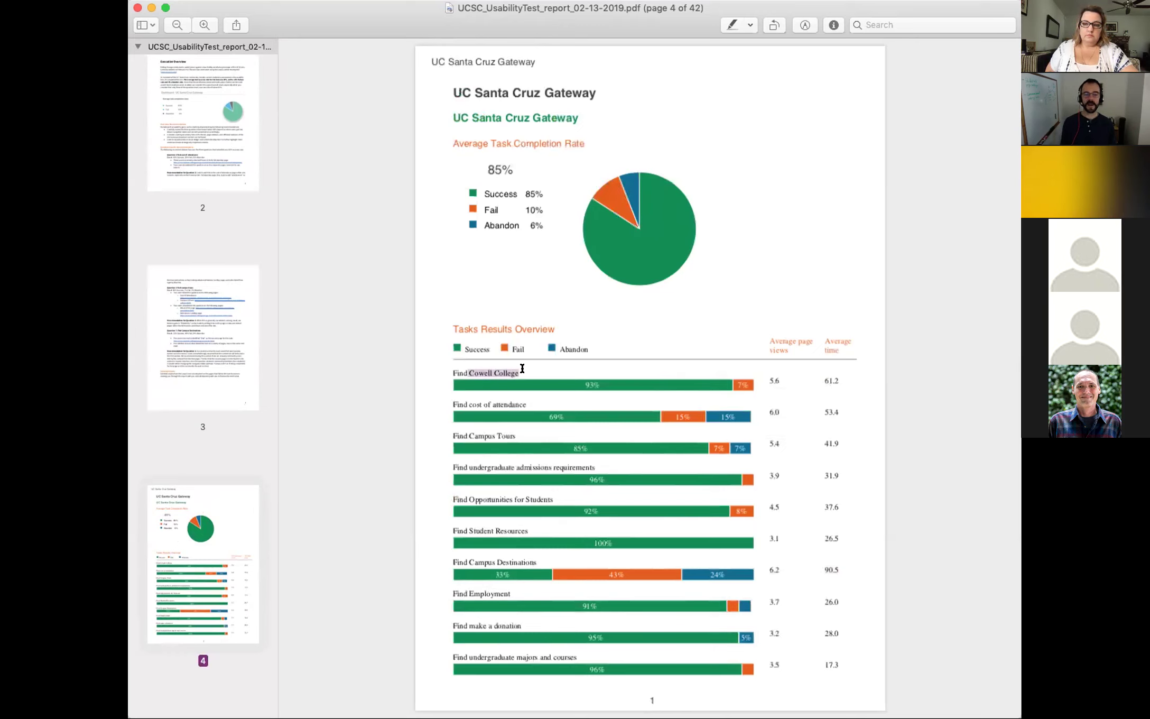
pyautogui.click(522, 368)
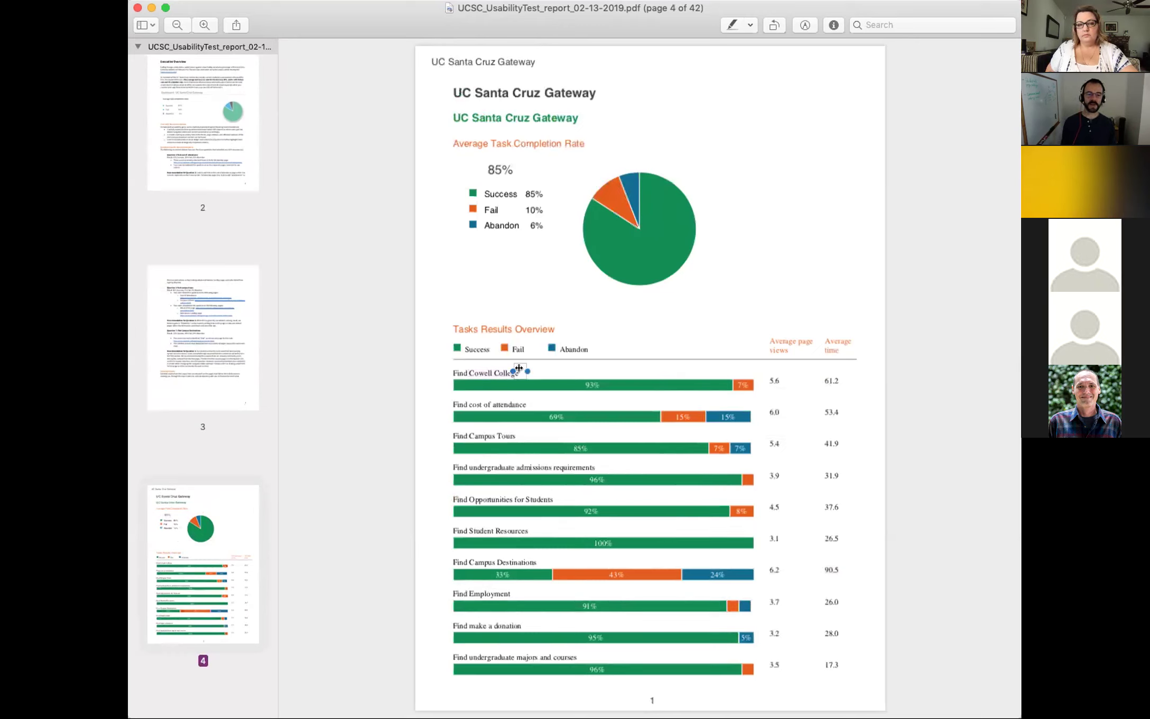
pyautogui.click(434, 361)
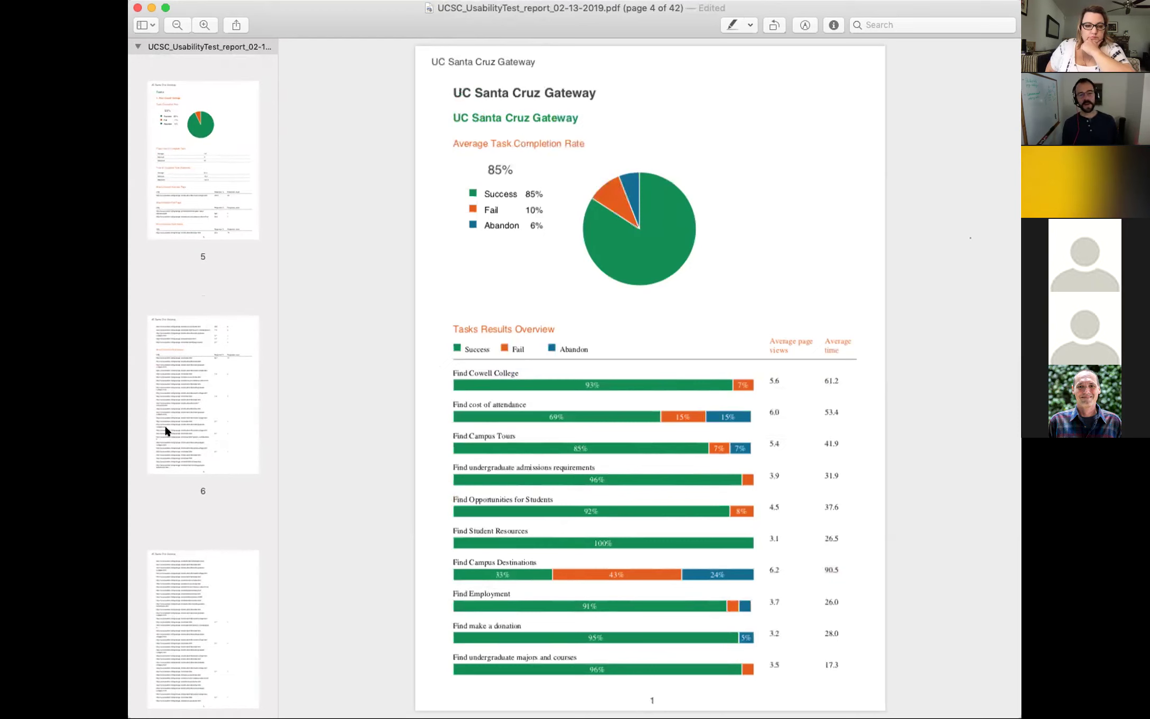
# Step: Browse the page thumbnails of the individual task results from page 5 through page 16 while keeping page 4 displayed
pyautogui.scroll(-8, 166, 431)
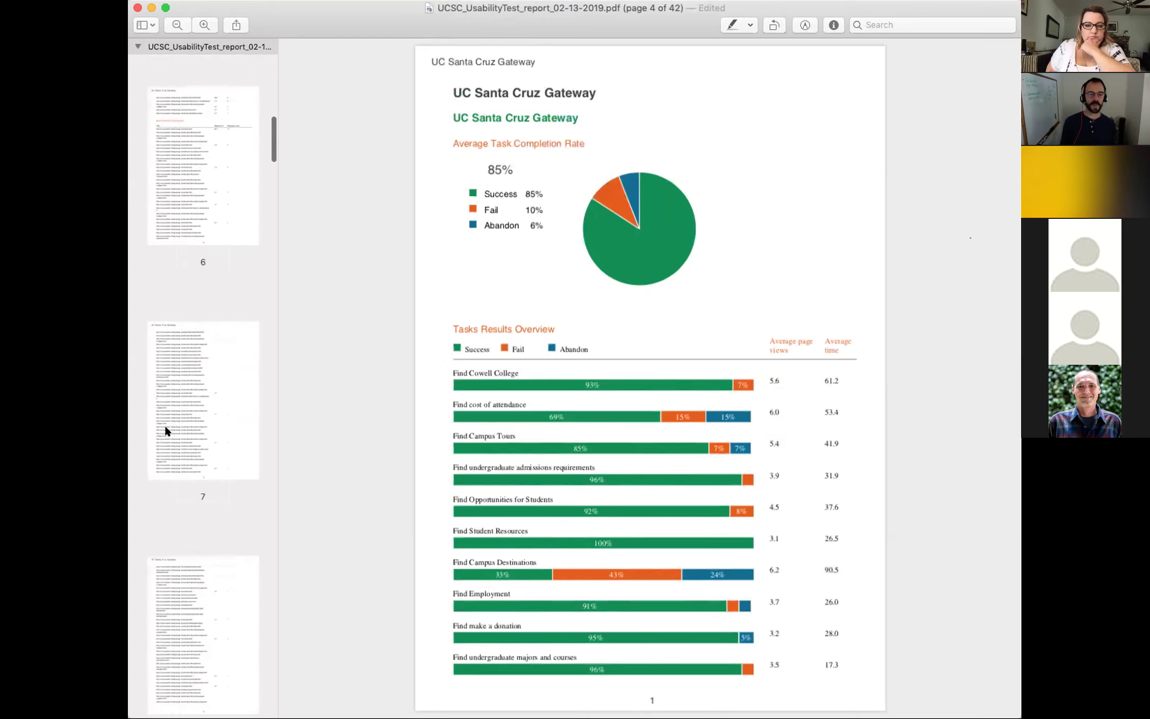
pyautogui.scroll(-6, 167, 430)
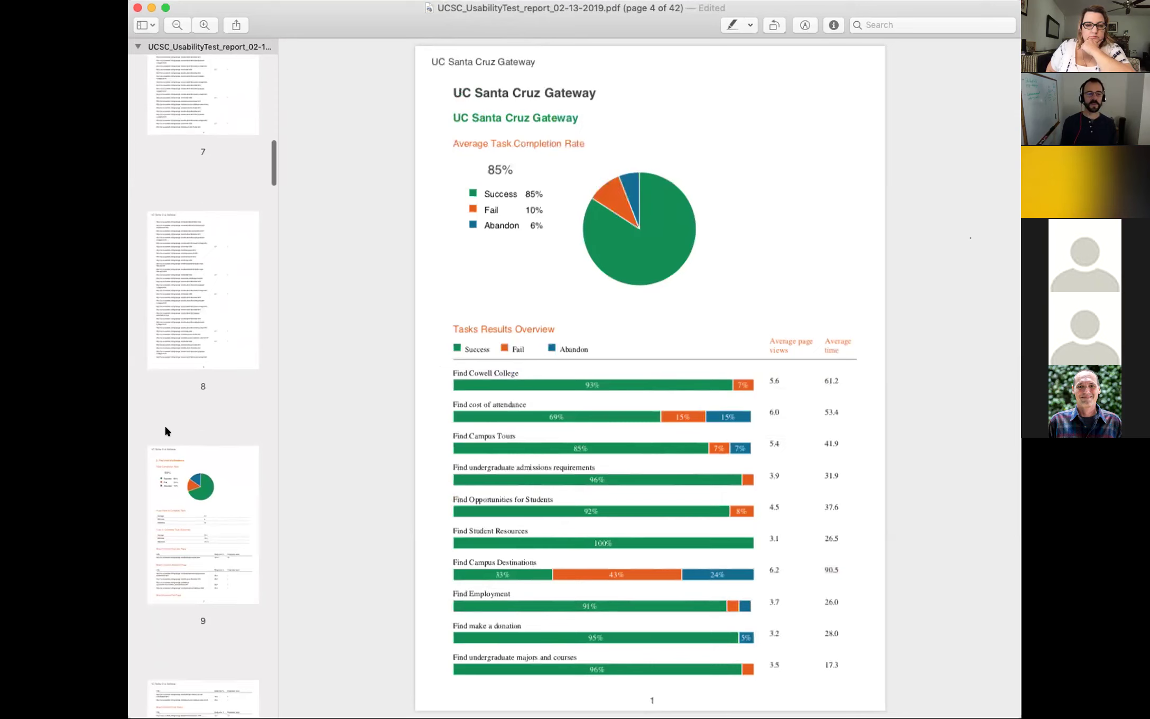
pyautogui.scroll(-3, 166, 430)
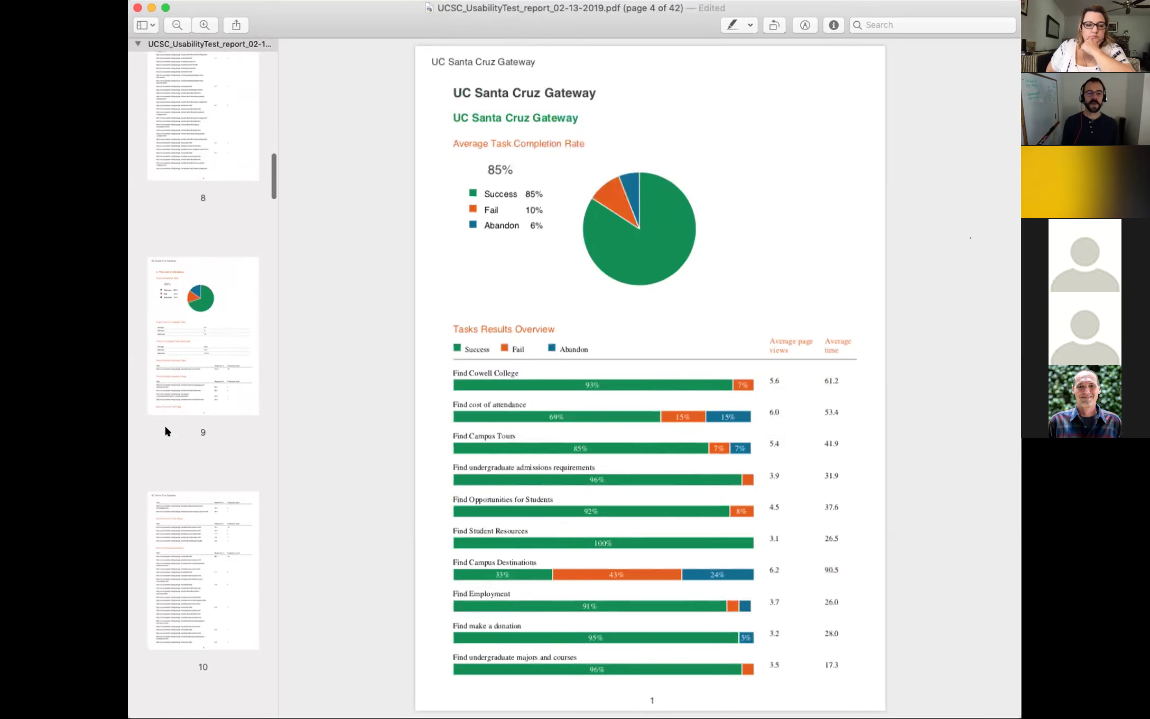
pyautogui.scroll(-10, 165, 431)
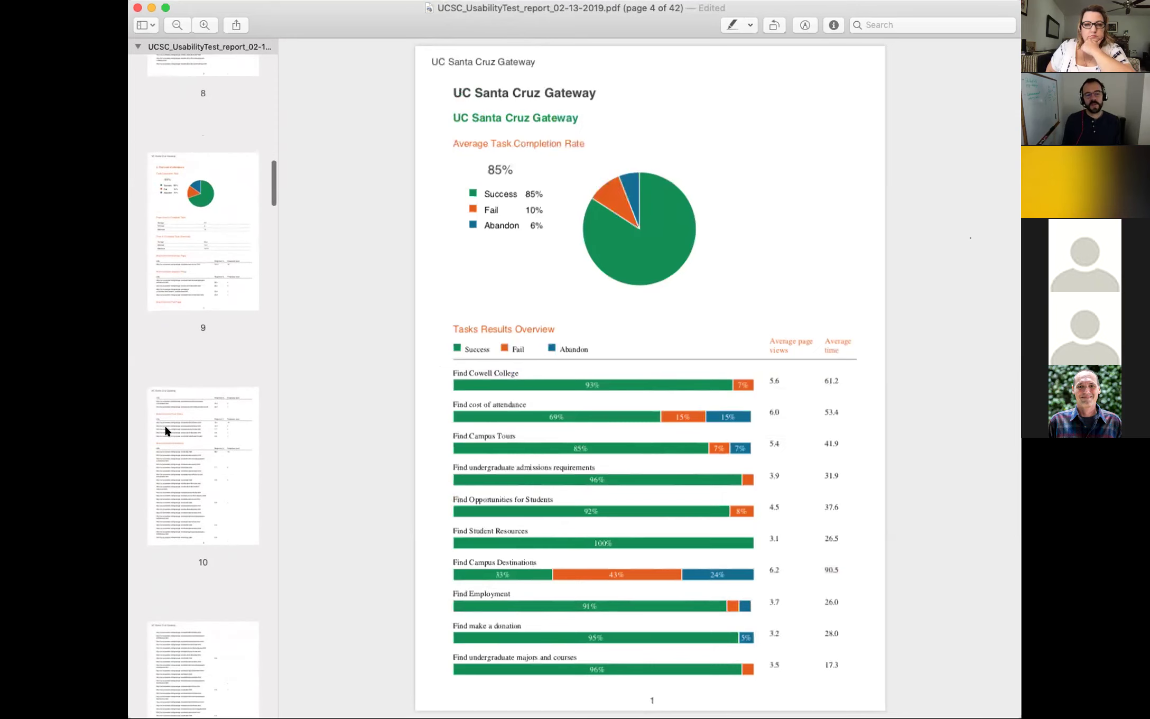
pyautogui.scroll(-10, 165, 431)
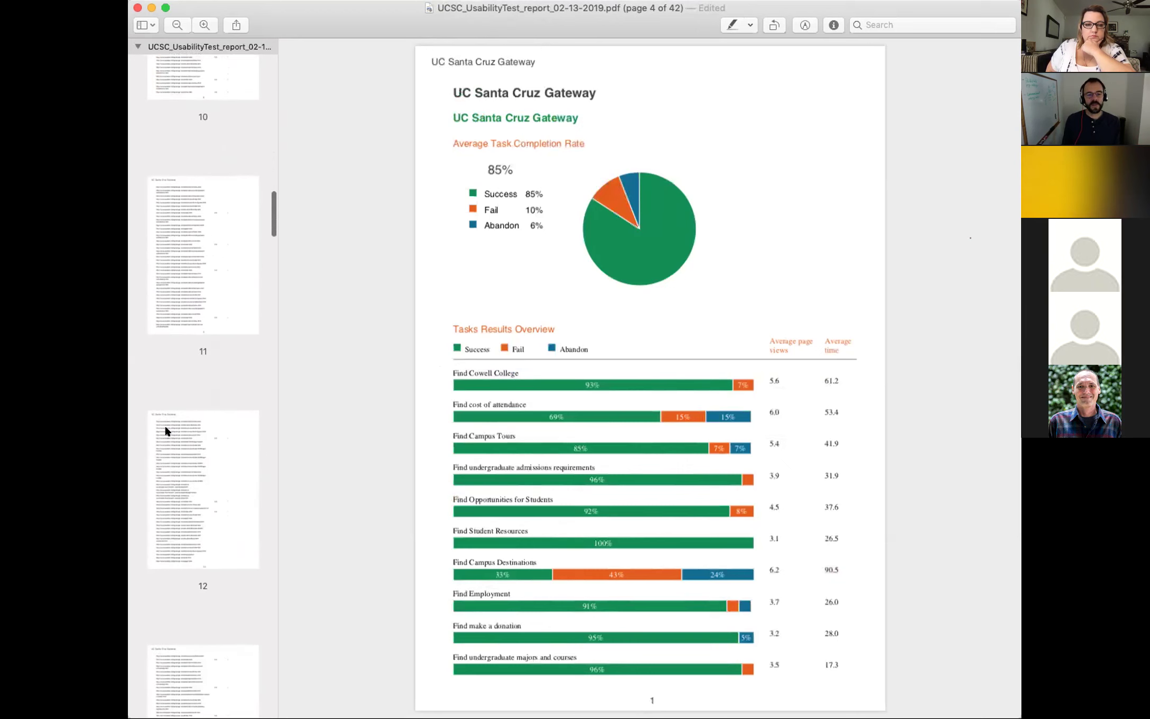
pyautogui.scroll(-6, 165, 431)
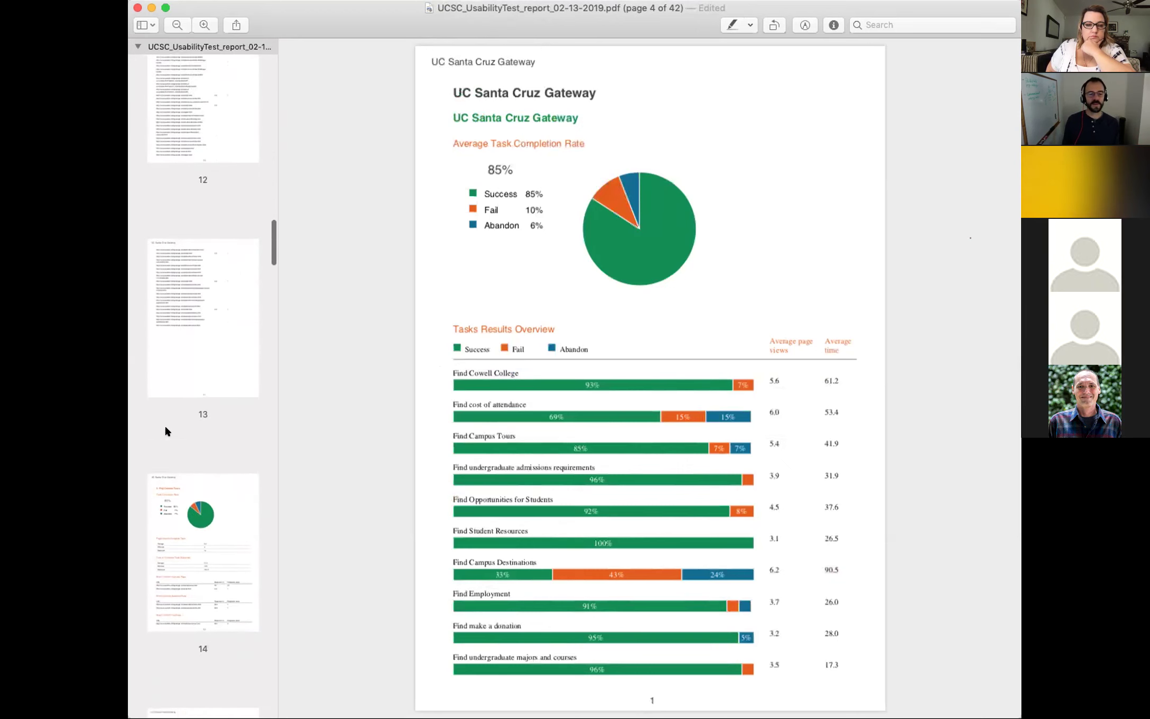
pyautogui.scroll(-3, 165, 430)
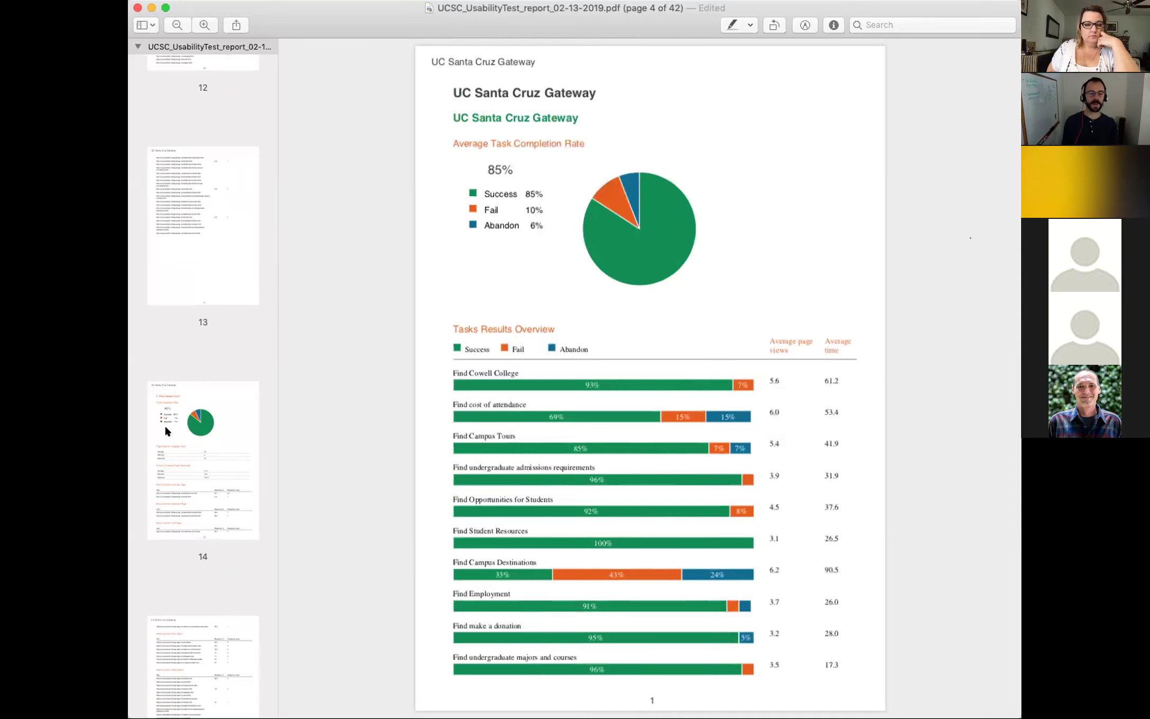
pyautogui.scroll(-6, 165, 427)
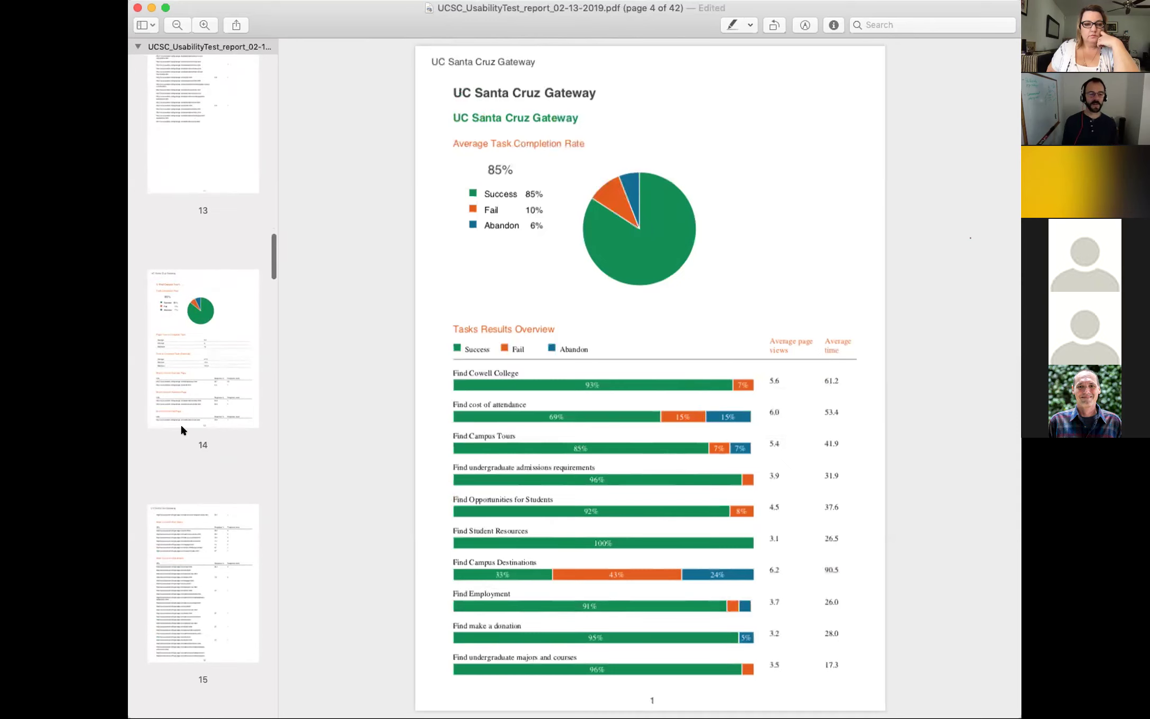
pyautogui.scroll(-10, 163, 518)
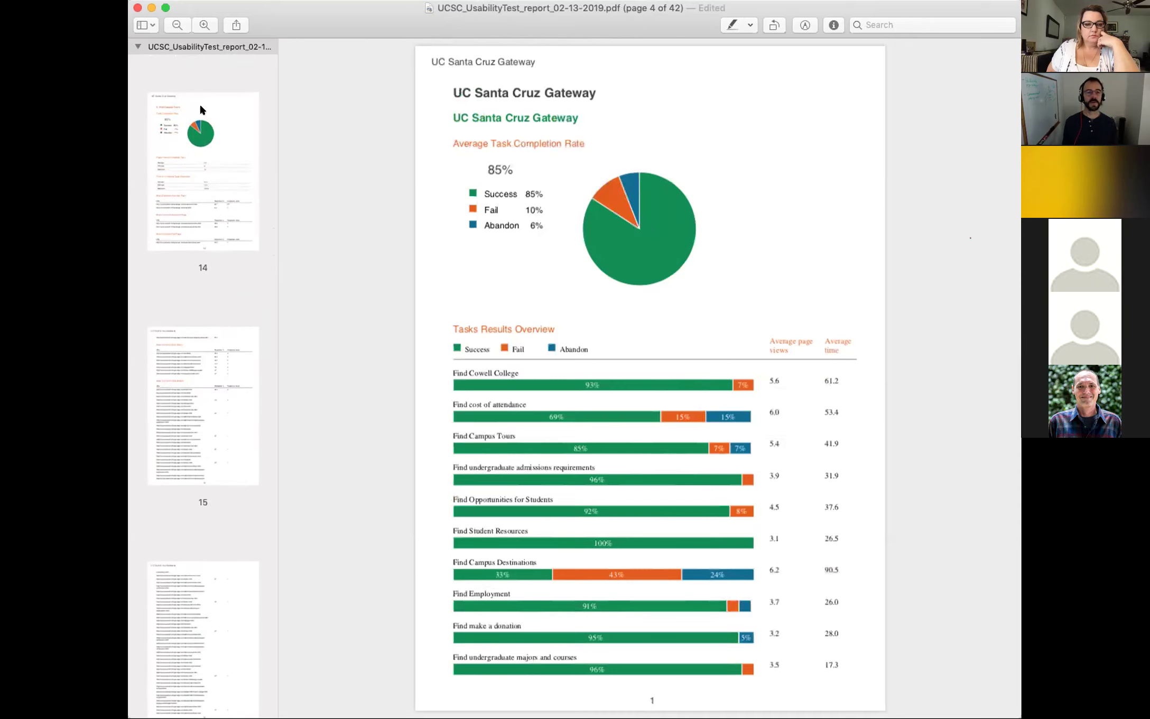
pyautogui.moveTo(394, 9); pyautogui.dragTo(365, 9)
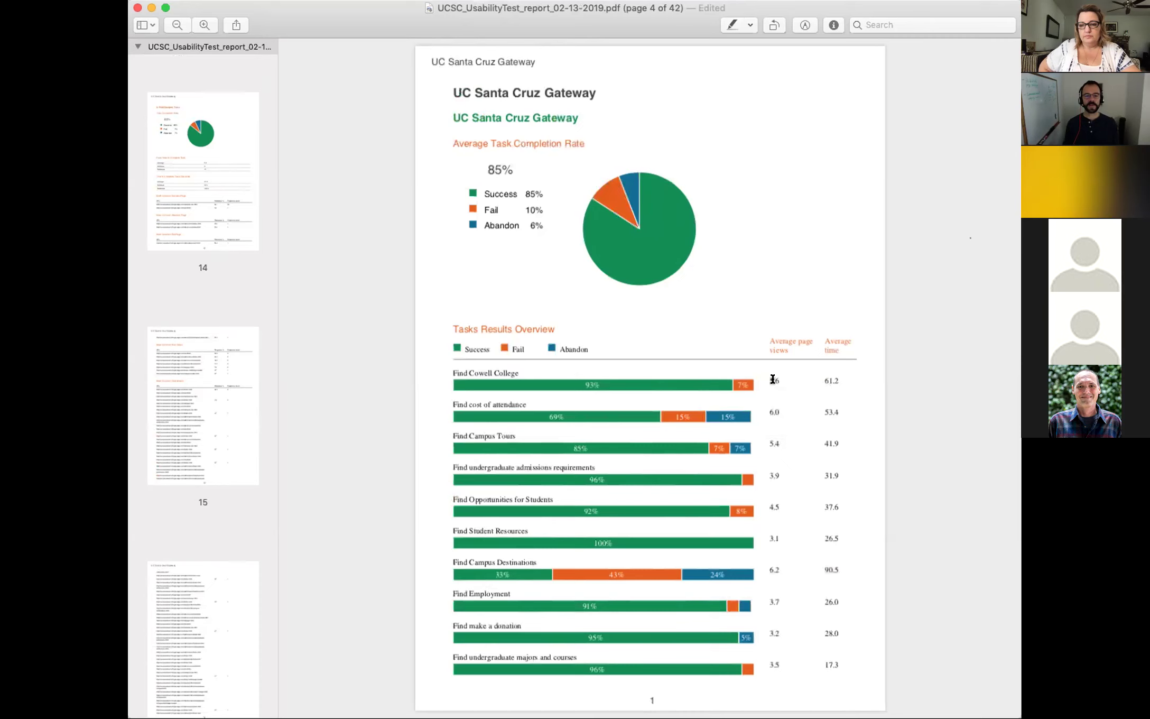
# Step: Mark the average page views of Find Cowell College and Find cost of attendance in the Tasks Results Overview
pyautogui.moveTo(772, 378); pyautogui.dragTo(777, 378)
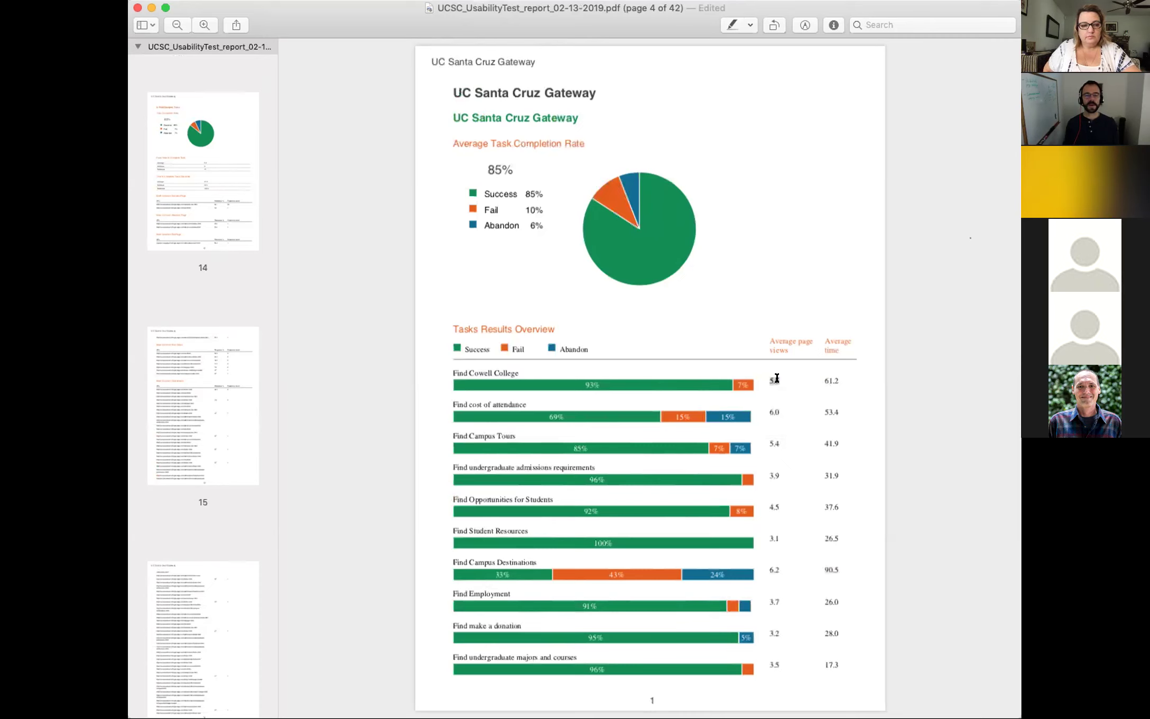
pyautogui.click(772, 408)
pyautogui.moveTo(772, 409); pyautogui.dragTo(776, 408)
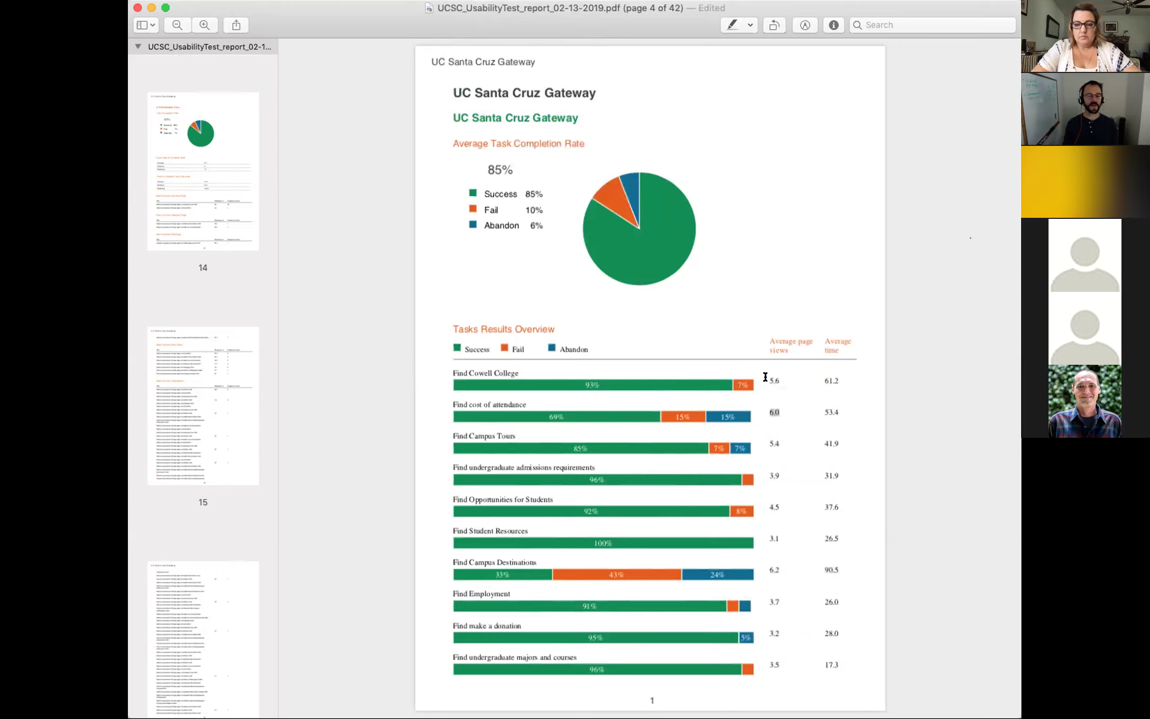
pyautogui.moveTo(765, 377); pyautogui.dragTo(776, 378)
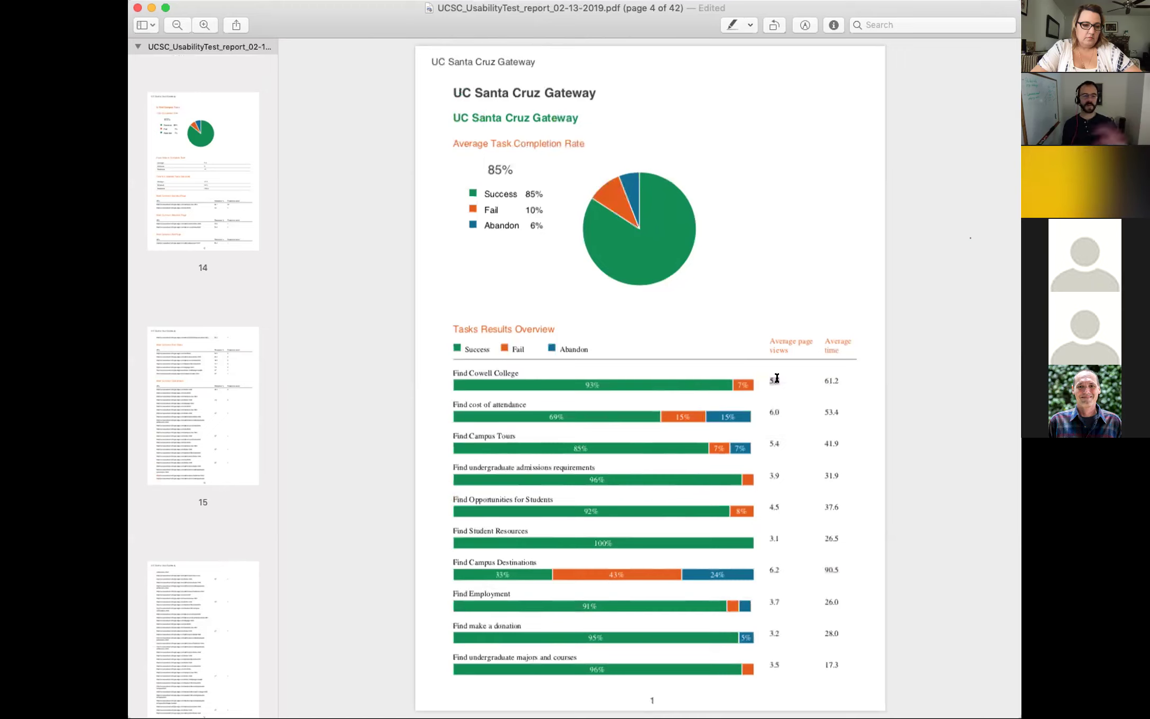
pyautogui.click(777, 378)
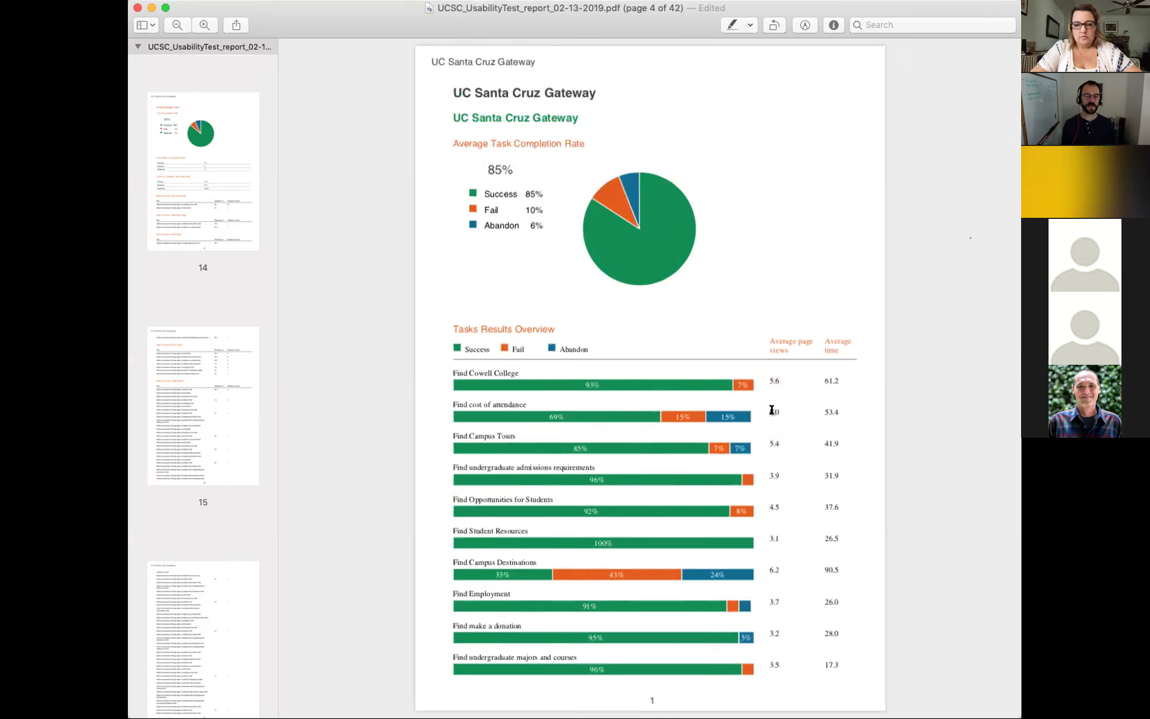
pyautogui.doubleClick(772, 411)
pyautogui.moveTo(769, 377); pyautogui.dragTo(778, 377)
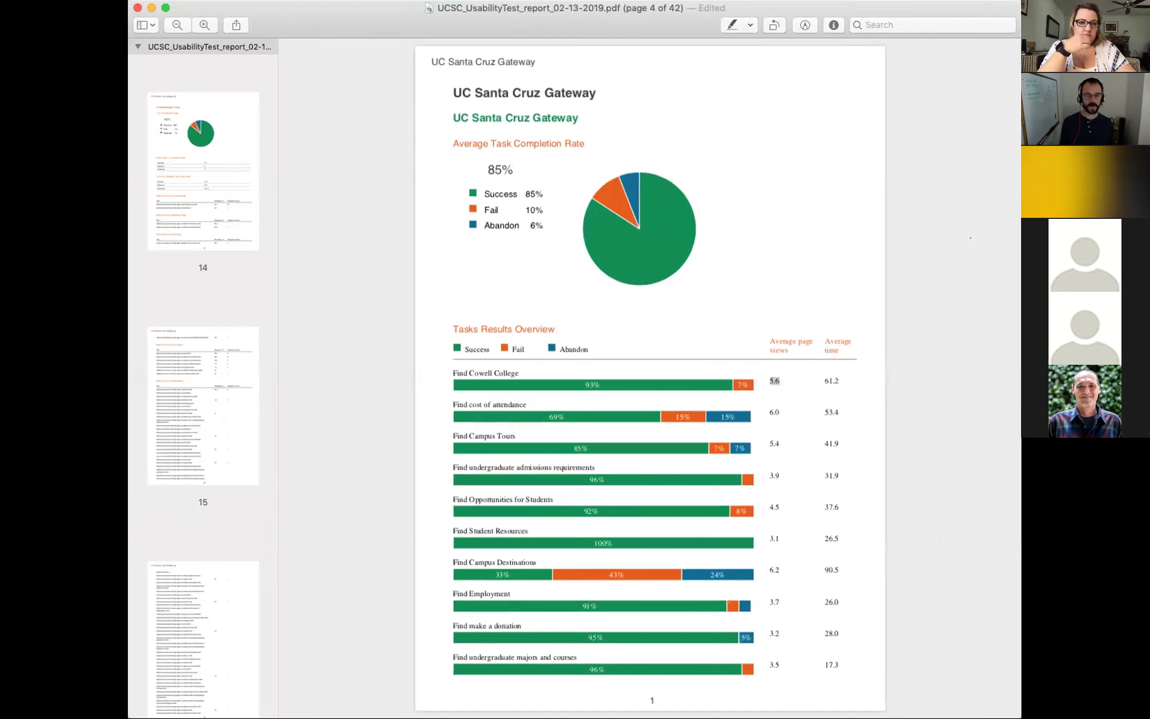
# Step: Switch to Chrome and show the Siteimprove Accessibility: WCAG 2.0 AA Dashboard for SC - Main Campus
pyautogui.press('super+Tab')
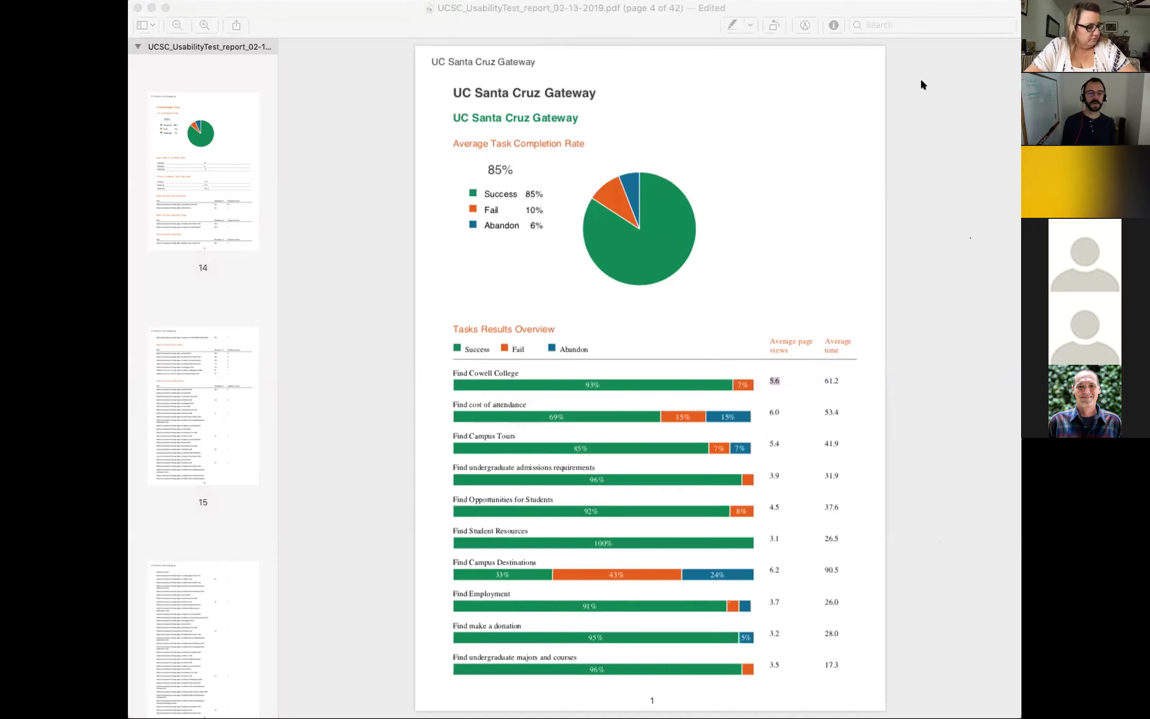
pyautogui.click(902, 5)
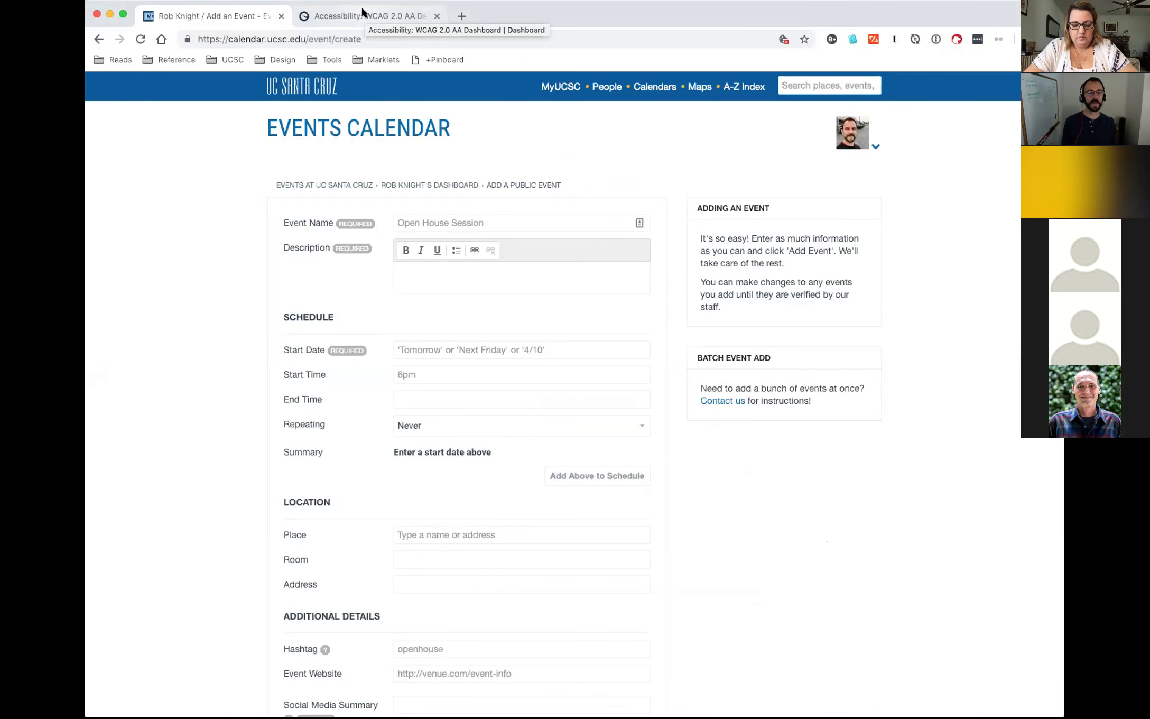
pyautogui.click(362, 12)
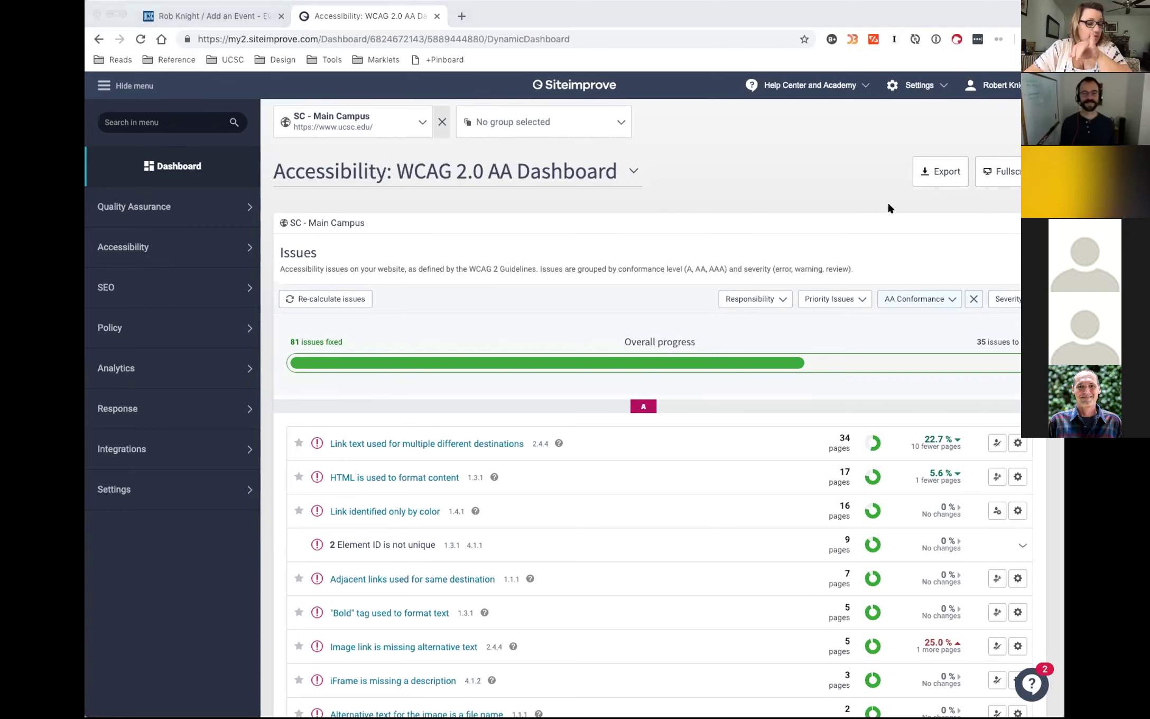
pyautogui.click(763, 13)
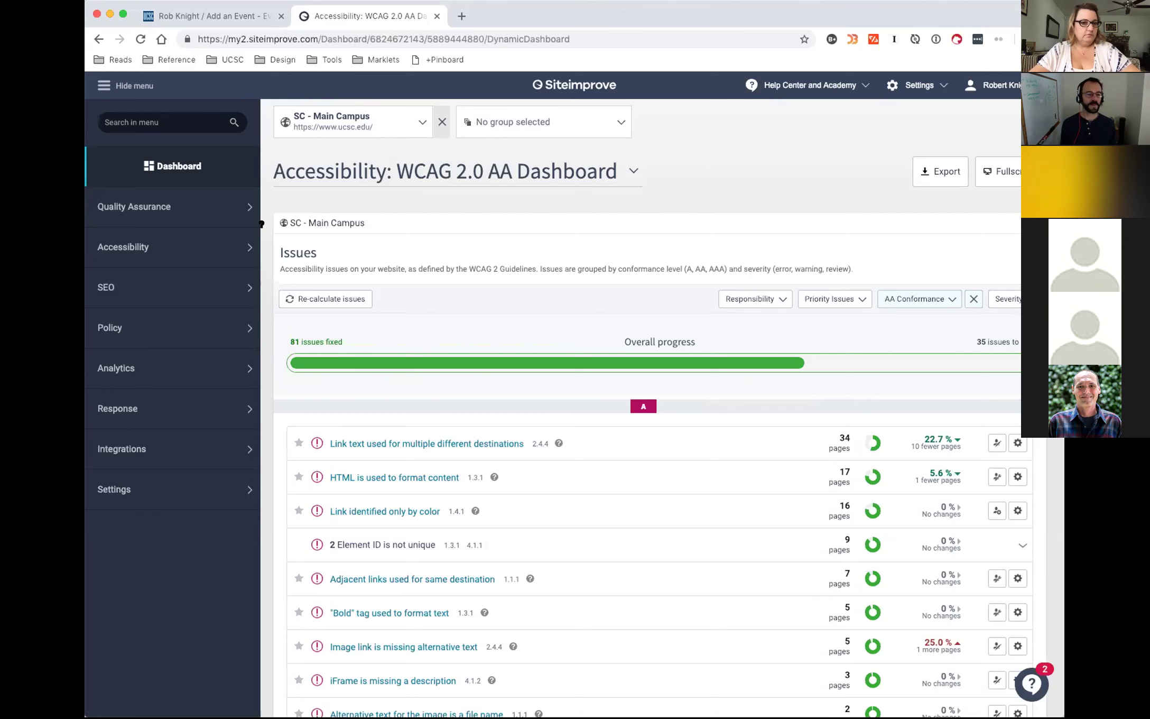
# Step: Open the Accessibility Overview and examine the industry benchmark, the score progress graph and the issue lists
pyautogui.click(146, 247)
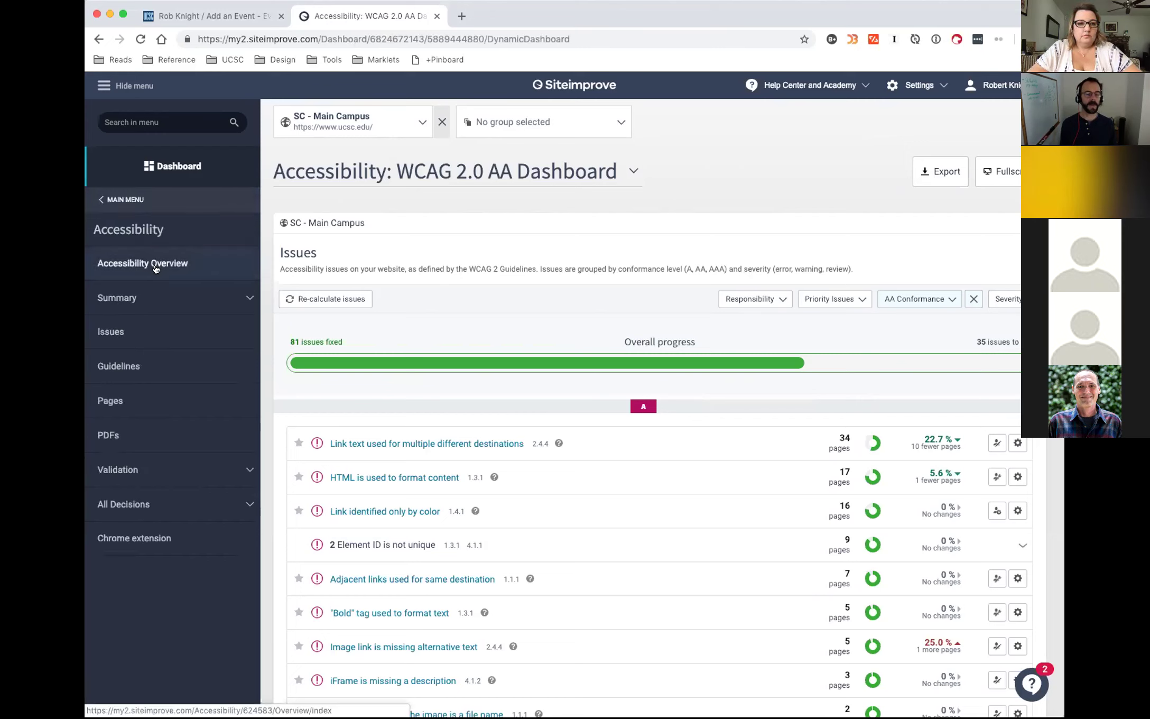
pyautogui.click(155, 267)
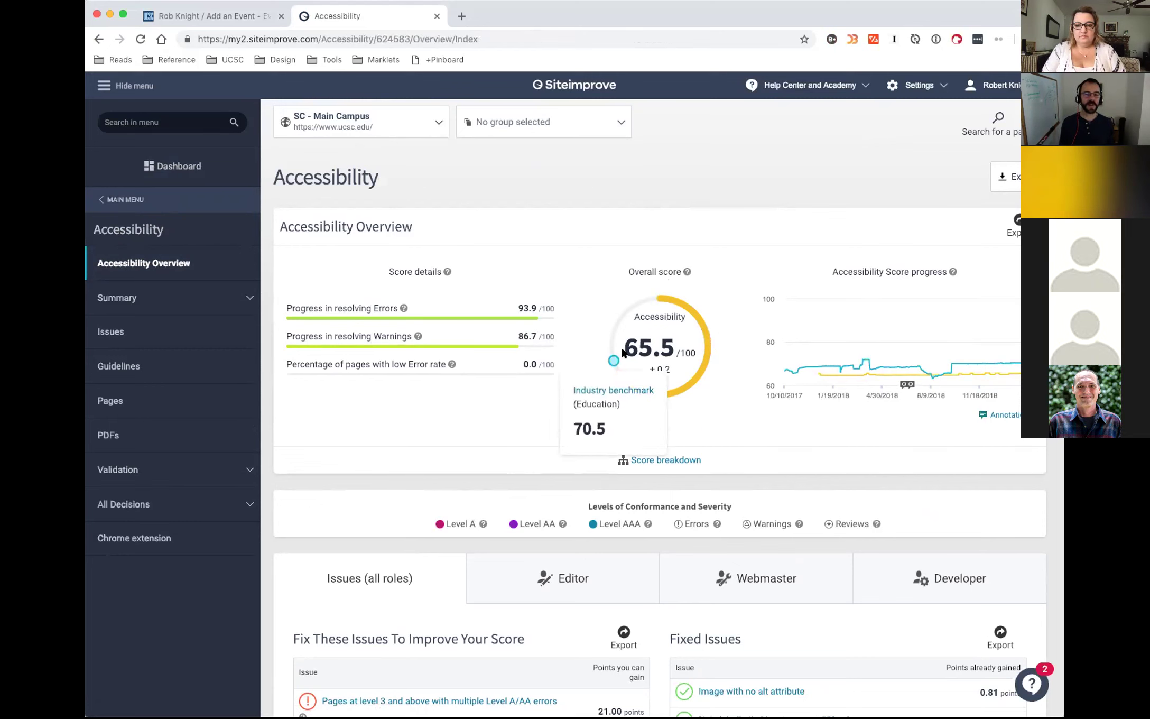
pyautogui.moveTo(612, 358)
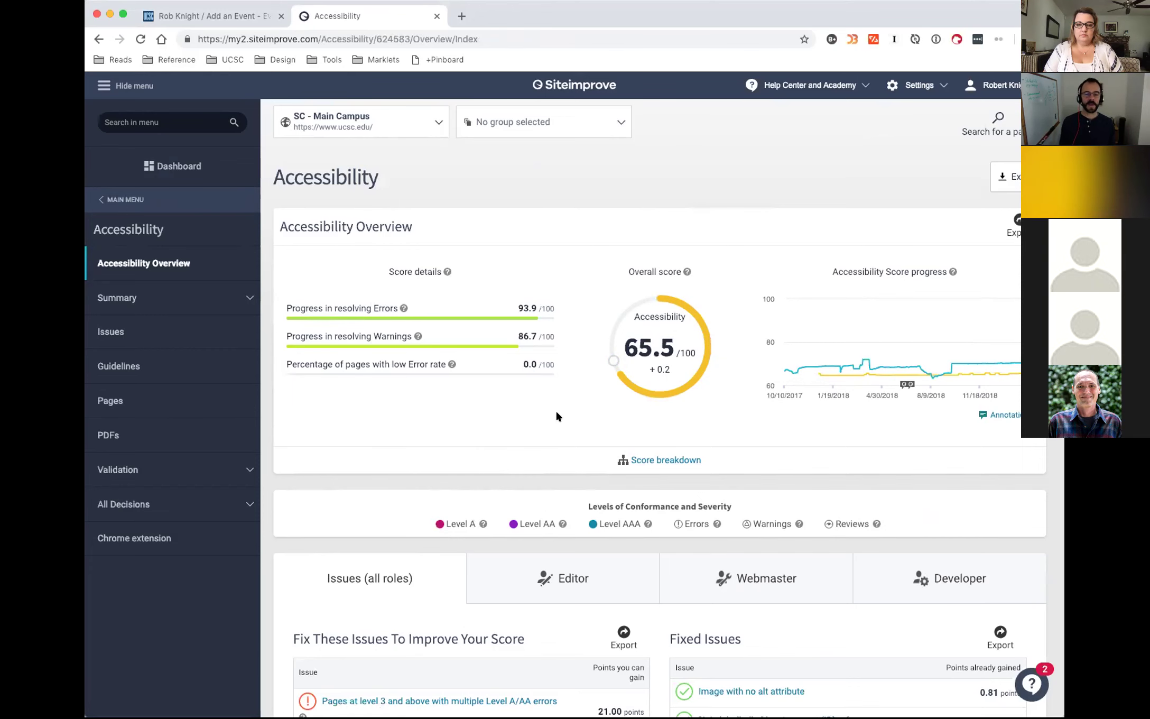
pyautogui.scroll(-2, 556, 416)
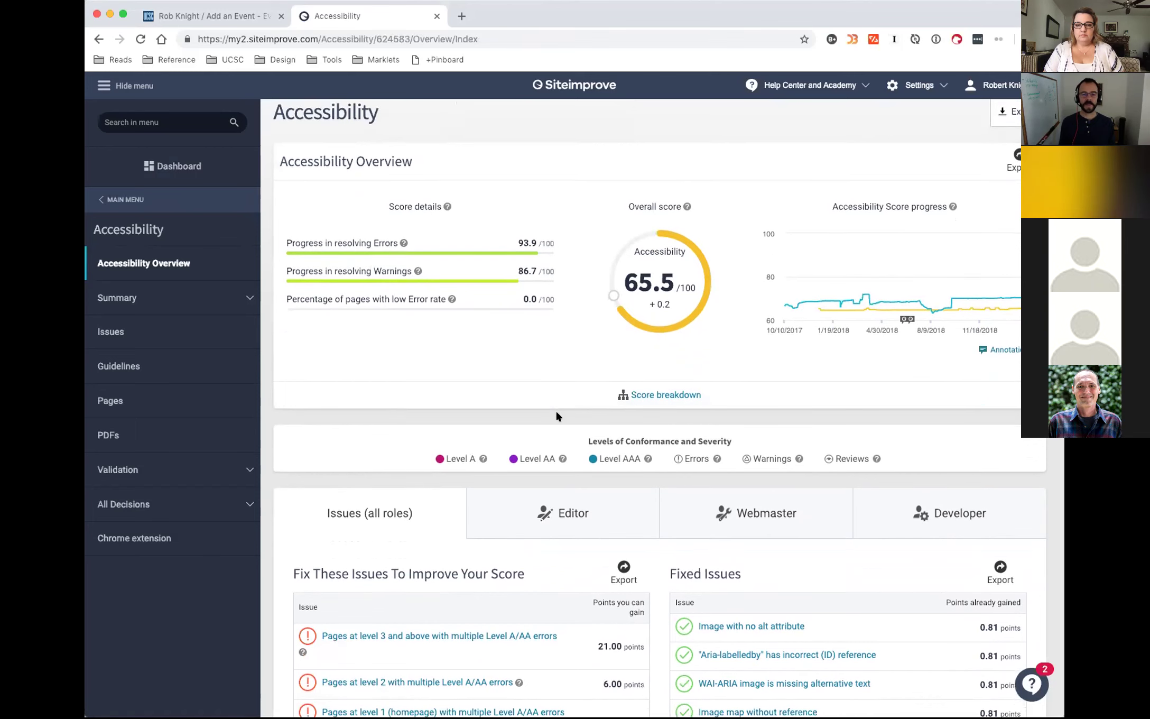
pyautogui.scroll(-1, 556, 416)
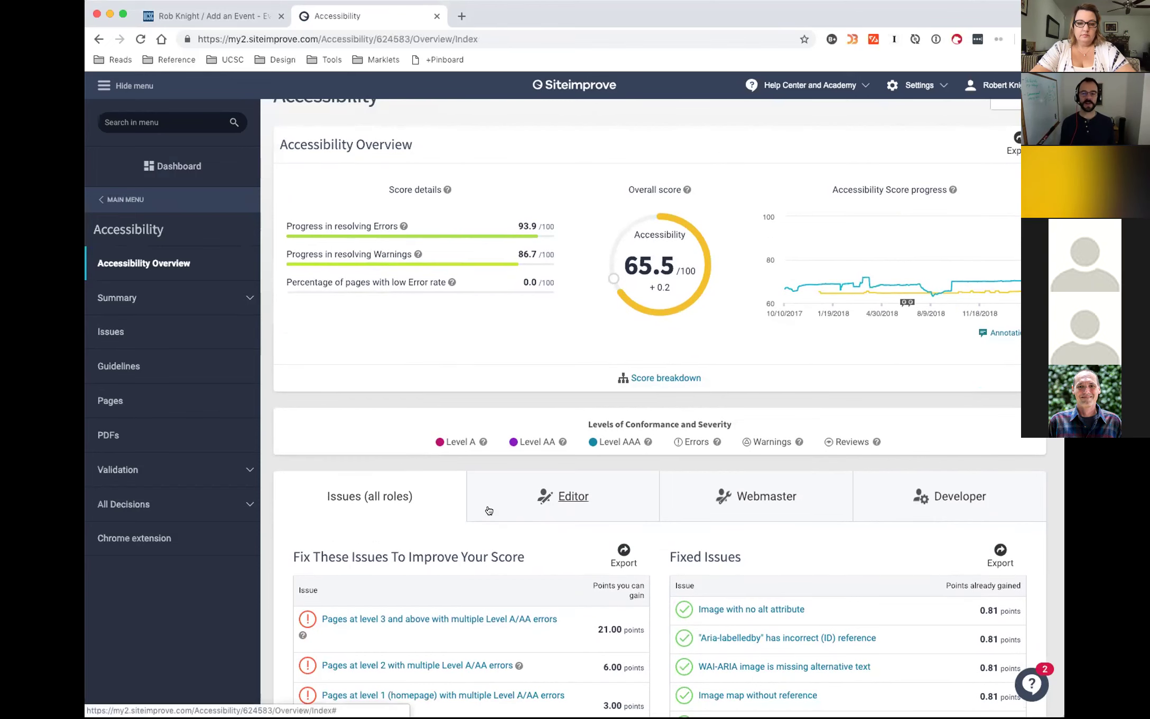
pyautogui.scroll(-3, 488, 510)
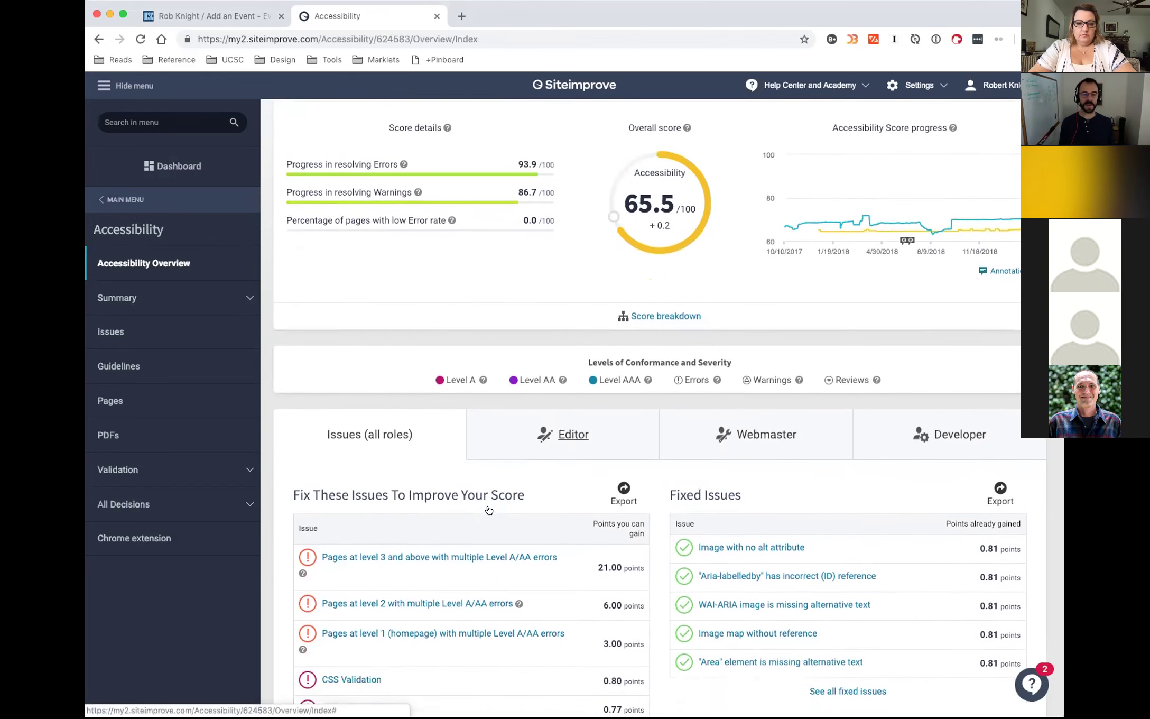
pyautogui.moveTo(933, 235)
# Step: View the Accessibility Score Breakdown, then go back to the Accessibility Overview and expand the Summary section
pyautogui.click(660, 306)
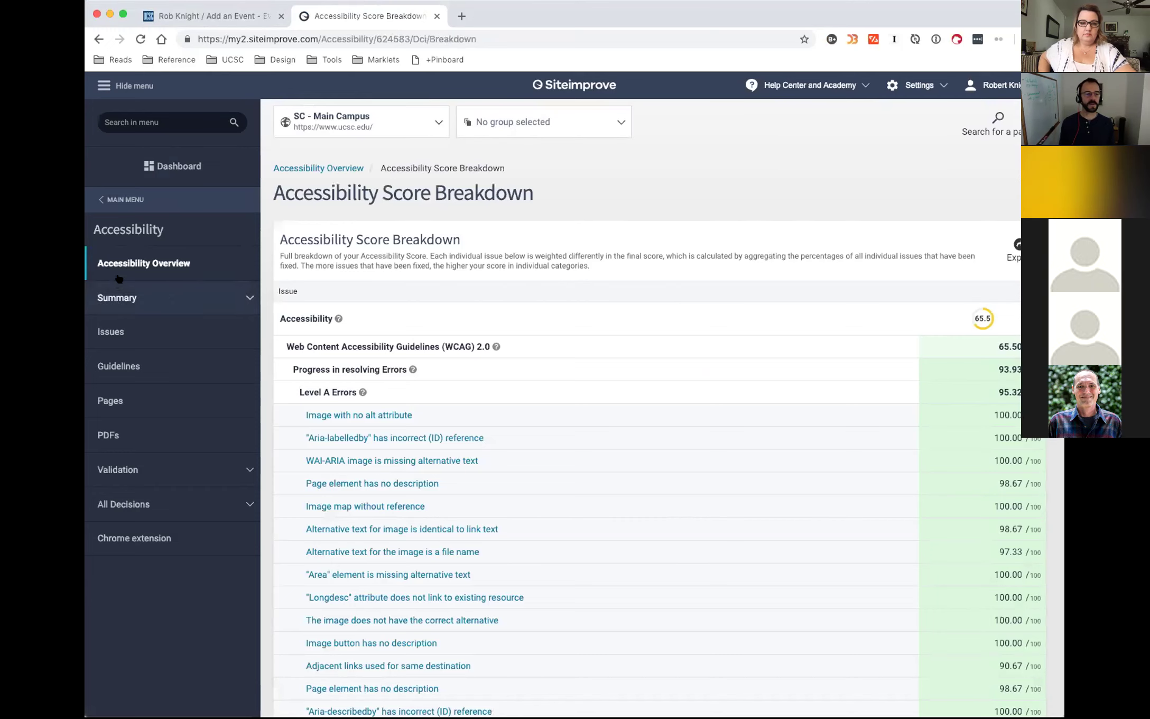
pyautogui.click(133, 263)
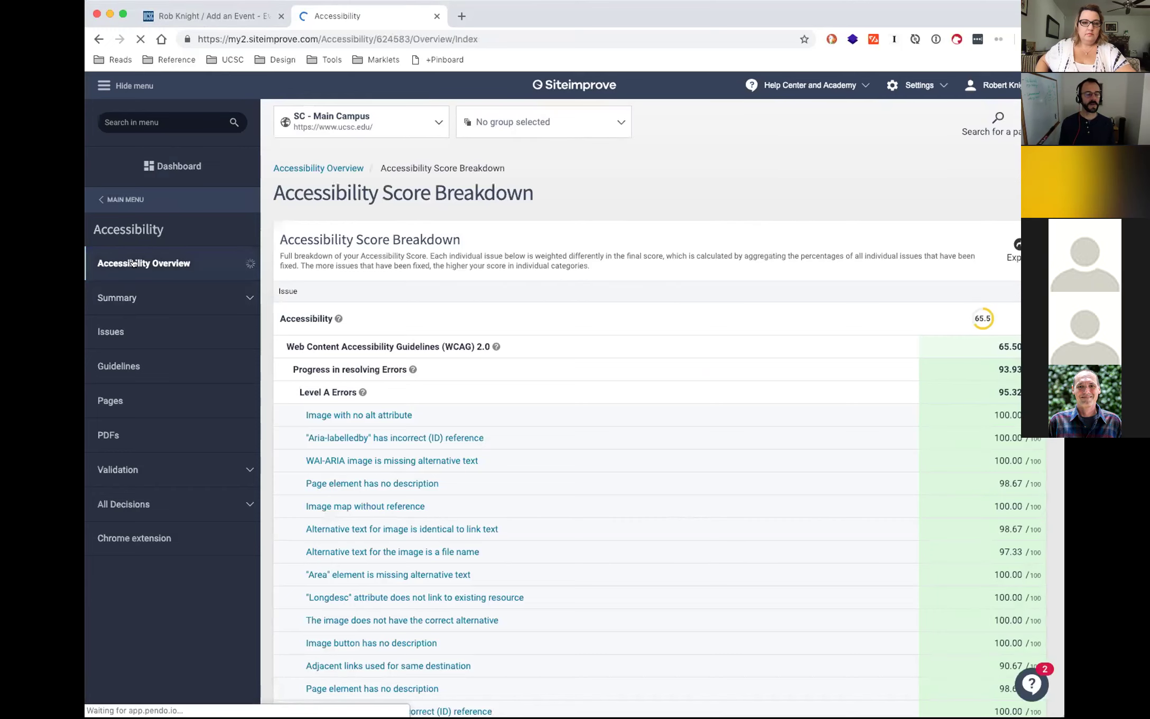
pyautogui.click(169, 300)
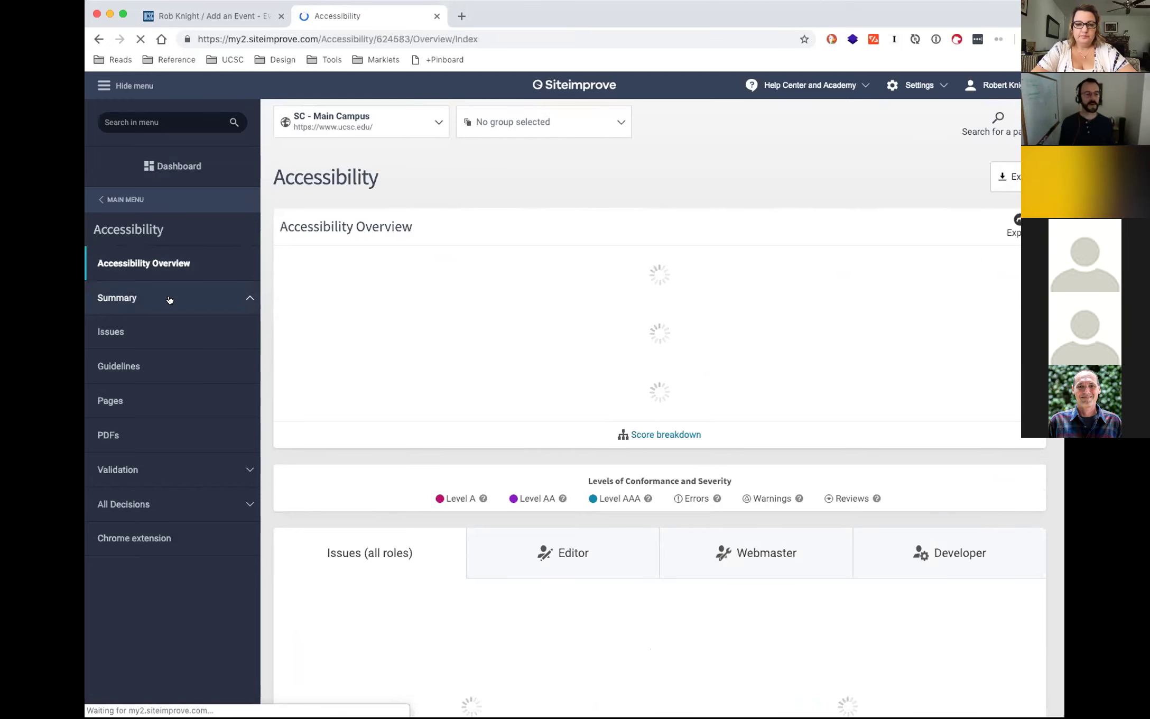
pyautogui.click(169, 299)
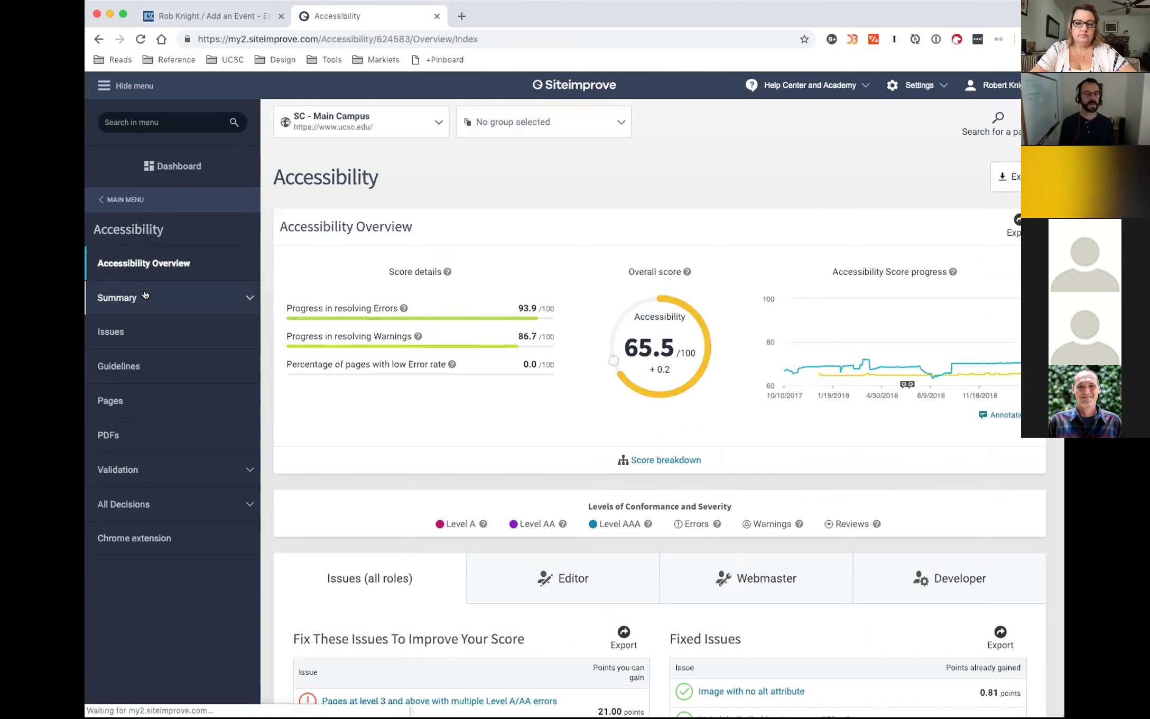
pyautogui.click(116, 296)
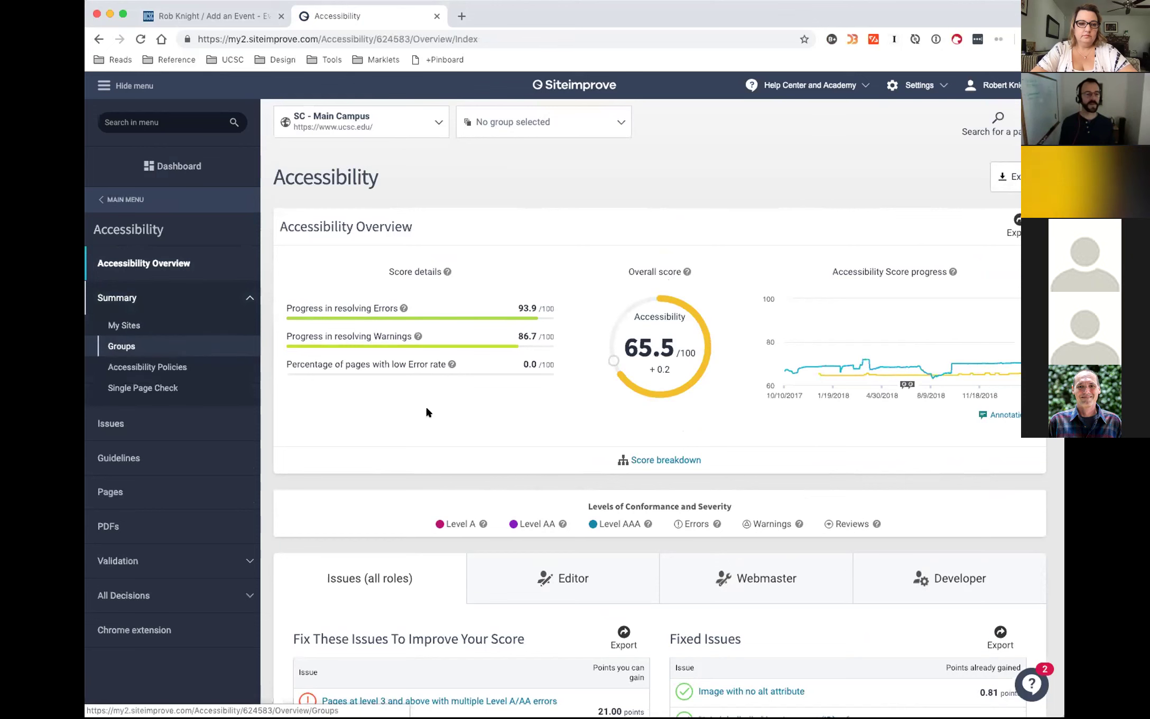
# Step: View the list of pages at level 3 and above with multiple Level A/AA errors, and return to the Accessibility Overview
pyautogui.scroll(-5, 425, 406)
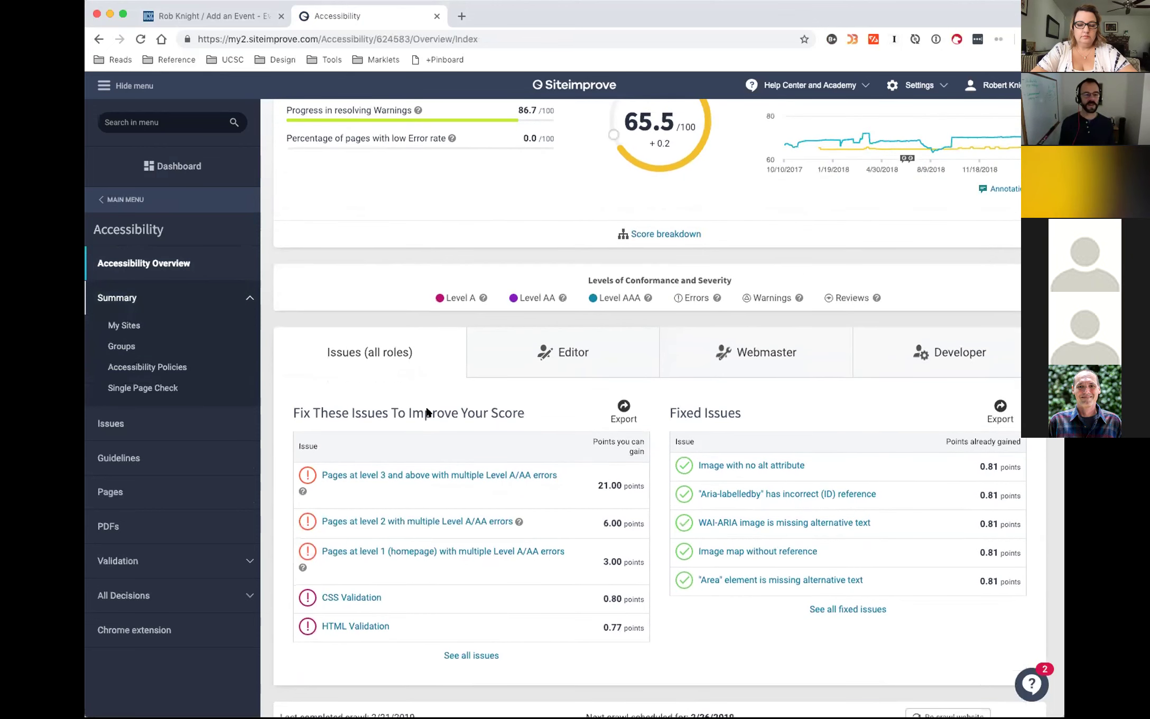
pyautogui.scroll(-1, 426, 405)
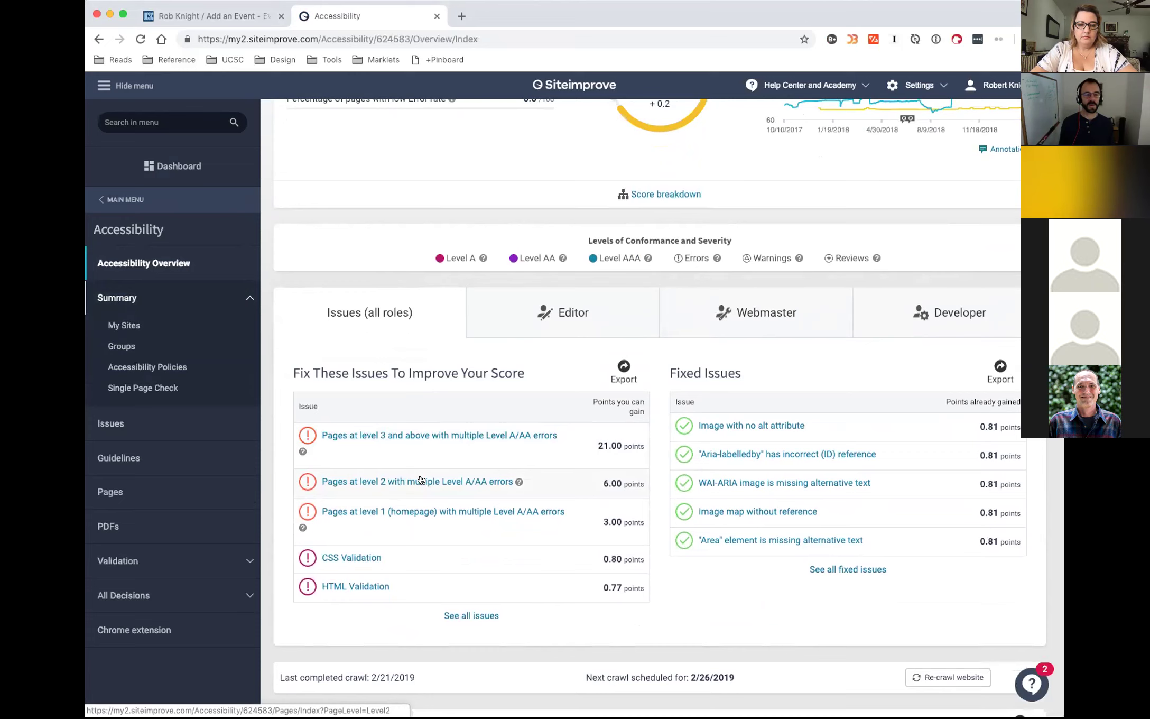
pyautogui.click(427, 435)
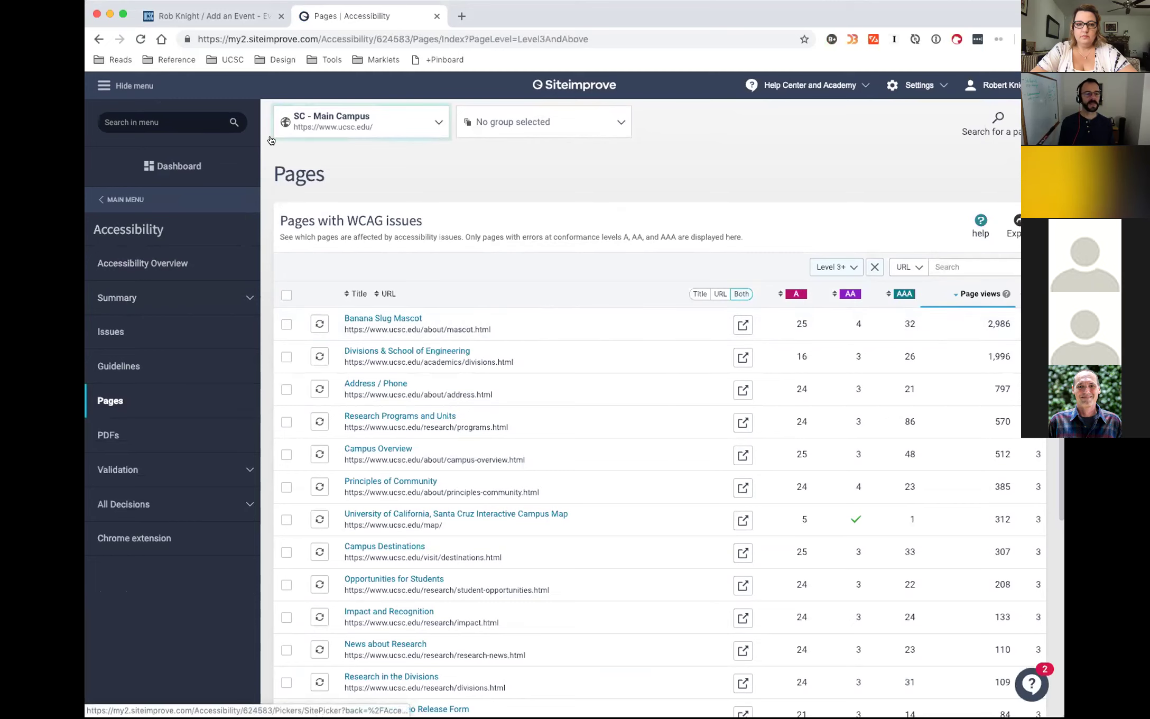
pyautogui.click(144, 263)
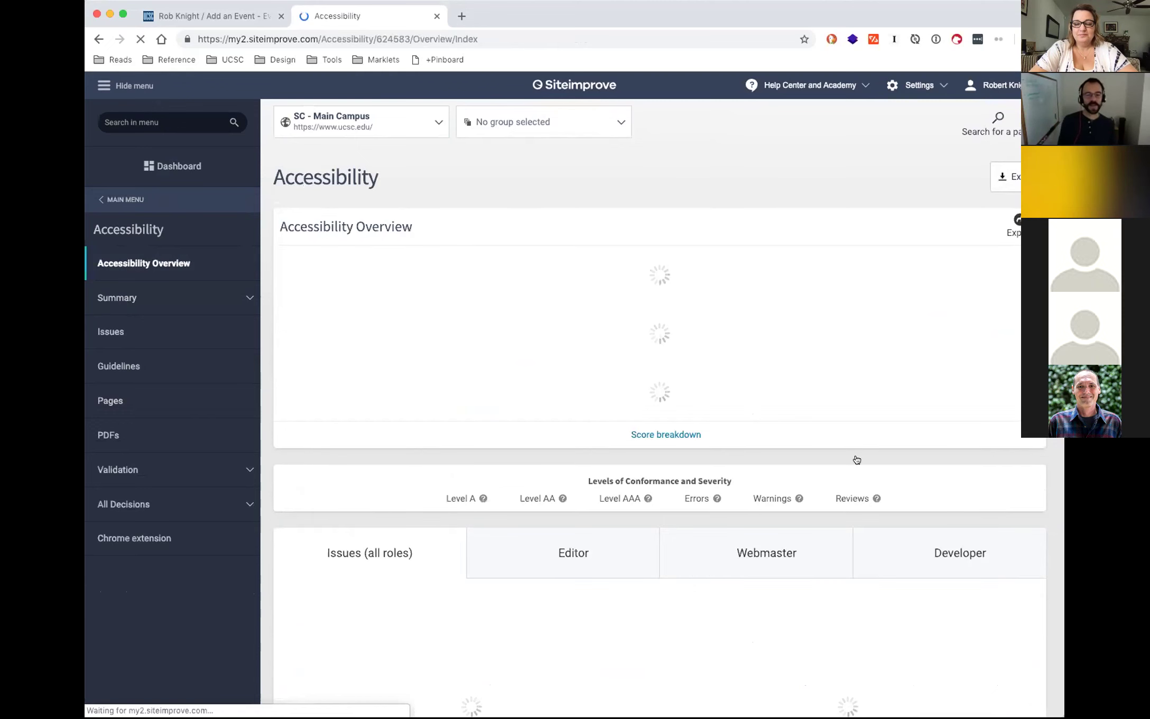
# Step: Examine the accessibility Progress chart by issues and switch it to occurrences
pyautogui.scroll(-7, 857, 459)
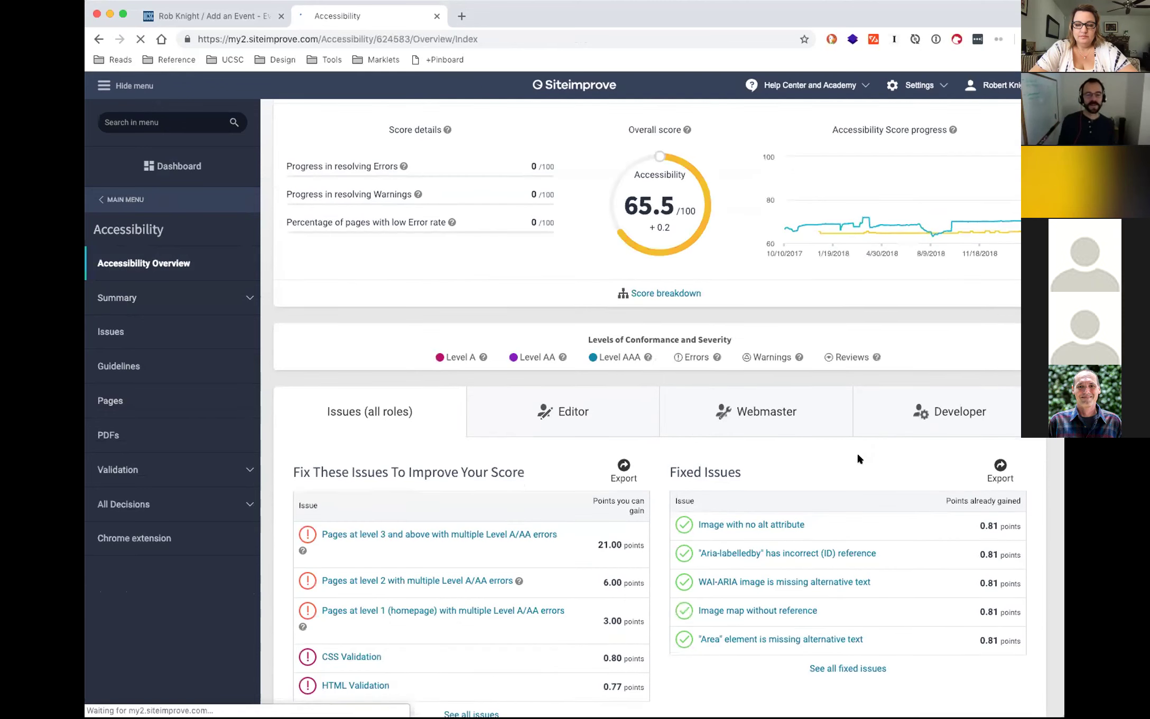
pyautogui.scroll(-7, 858, 457)
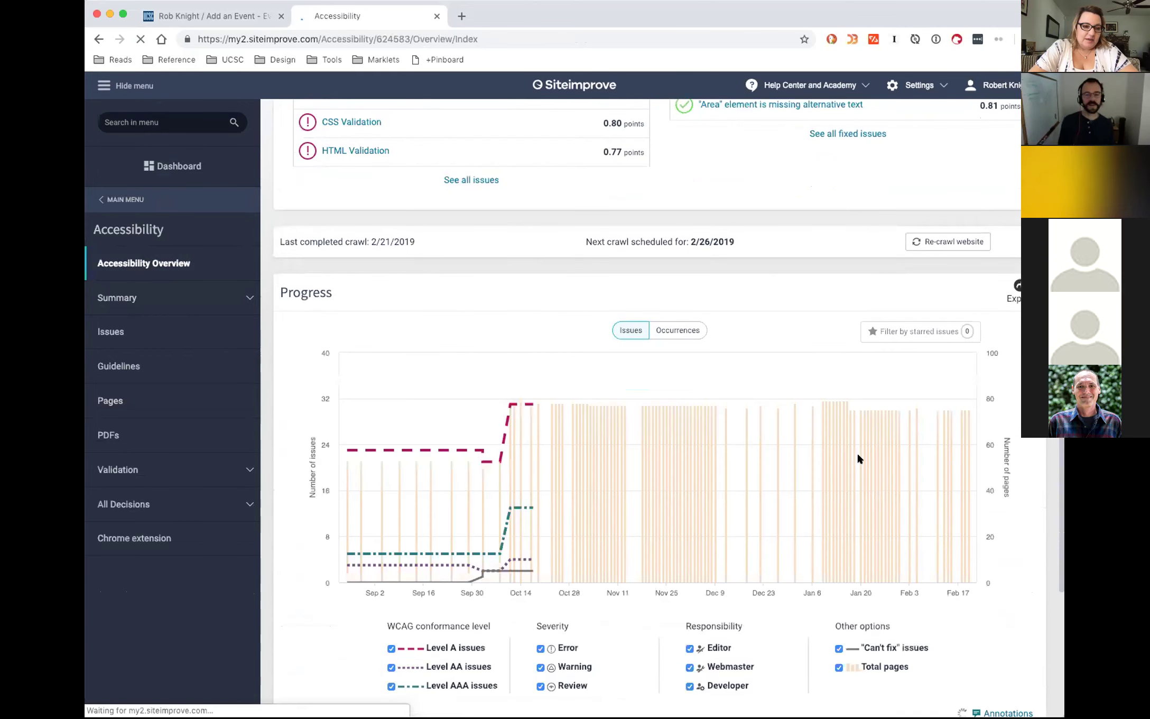
pyautogui.moveTo(787, 455)
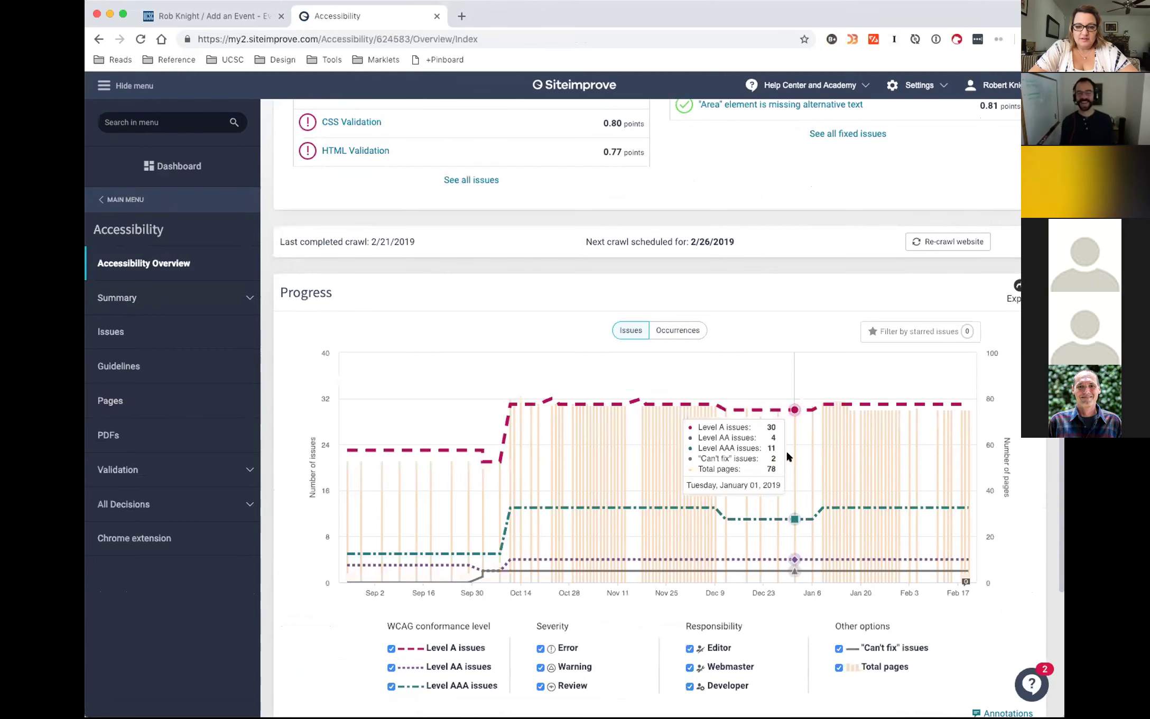
pyautogui.scroll(-3, 787, 455)
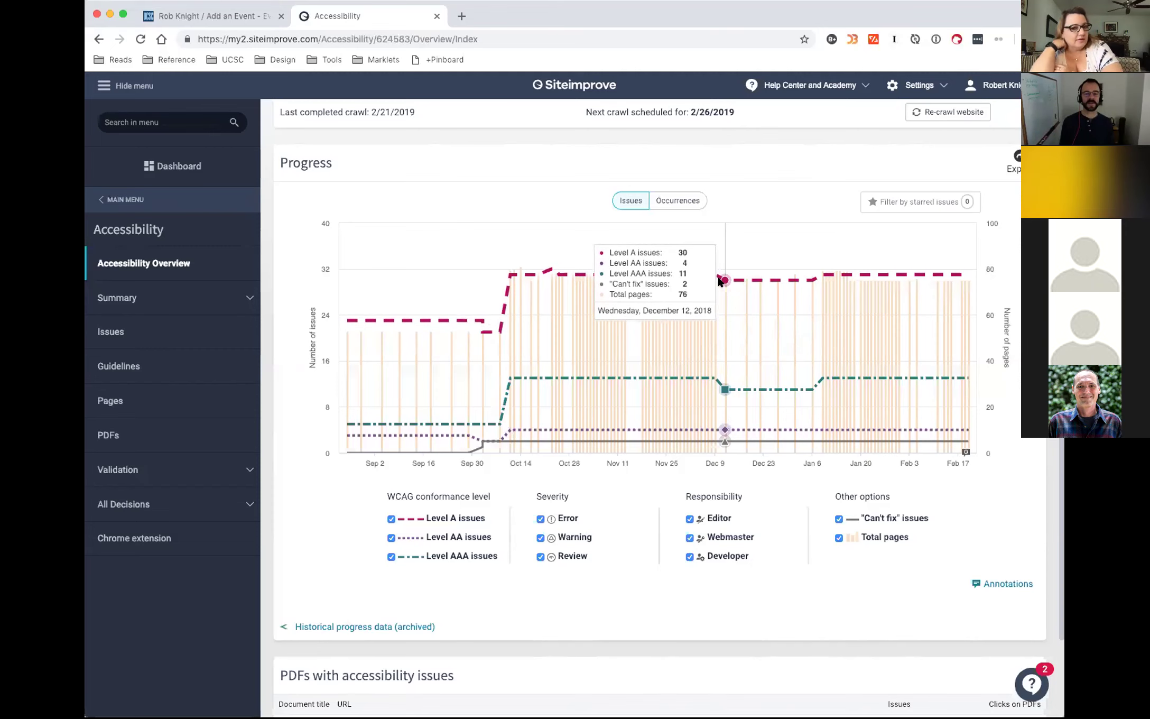
pyautogui.click(671, 199)
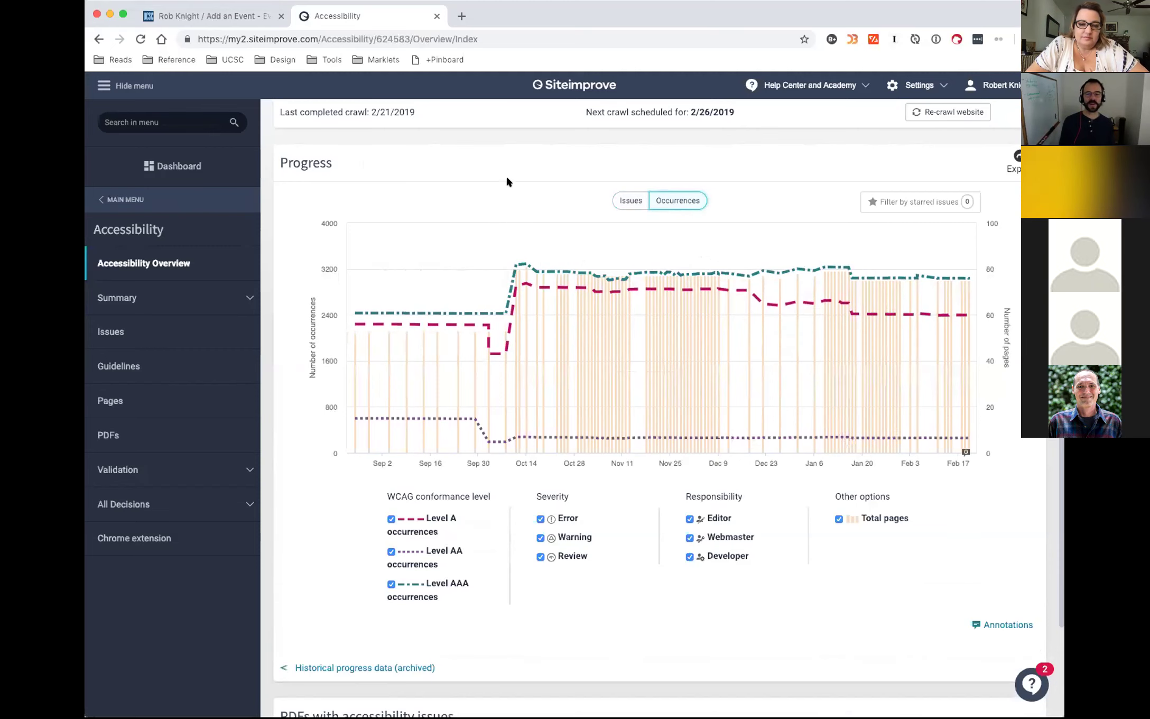
# Step: Review the overall score against the industry benchmark and the issues to fix in the Accessibility Overview
pyautogui.scroll(10, 566, 174)
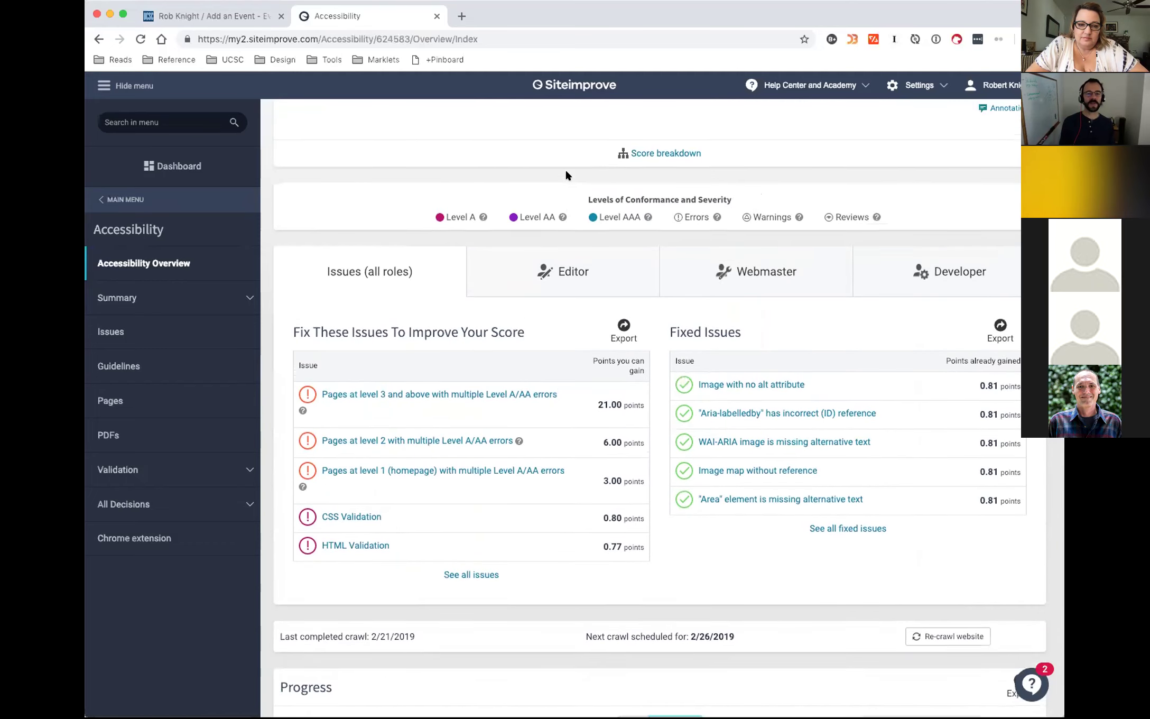
pyautogui.scroll(6, 566, 171)
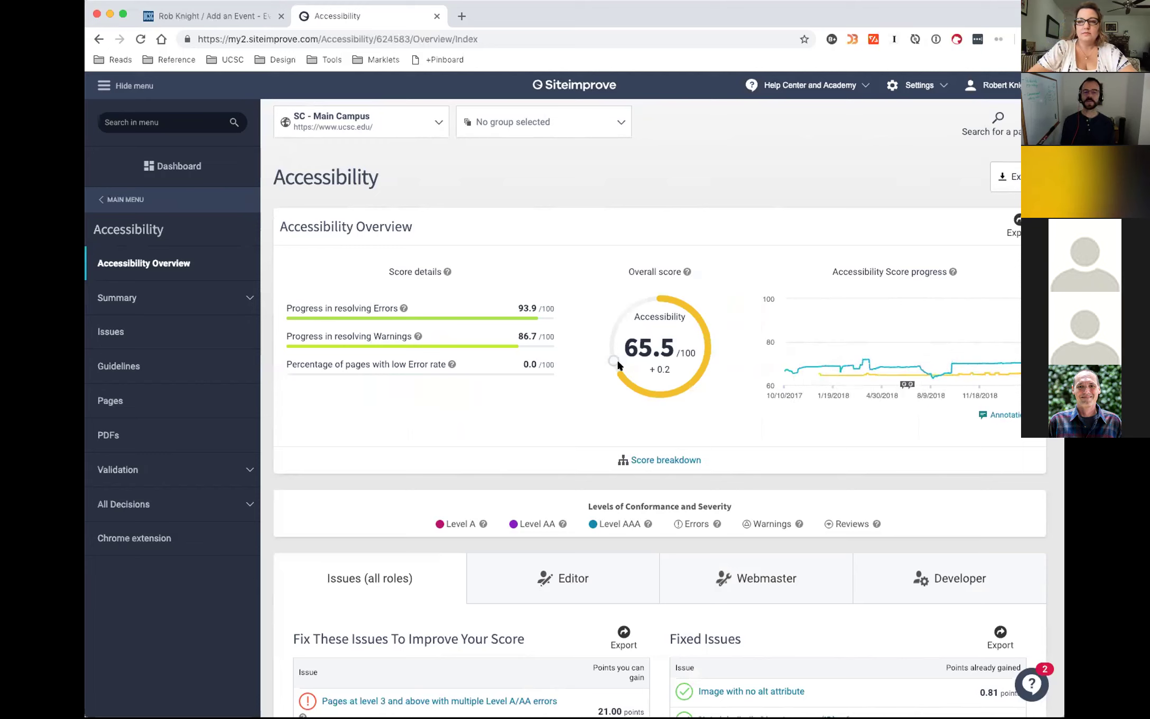
pyautogui.moveTo(610, 355)
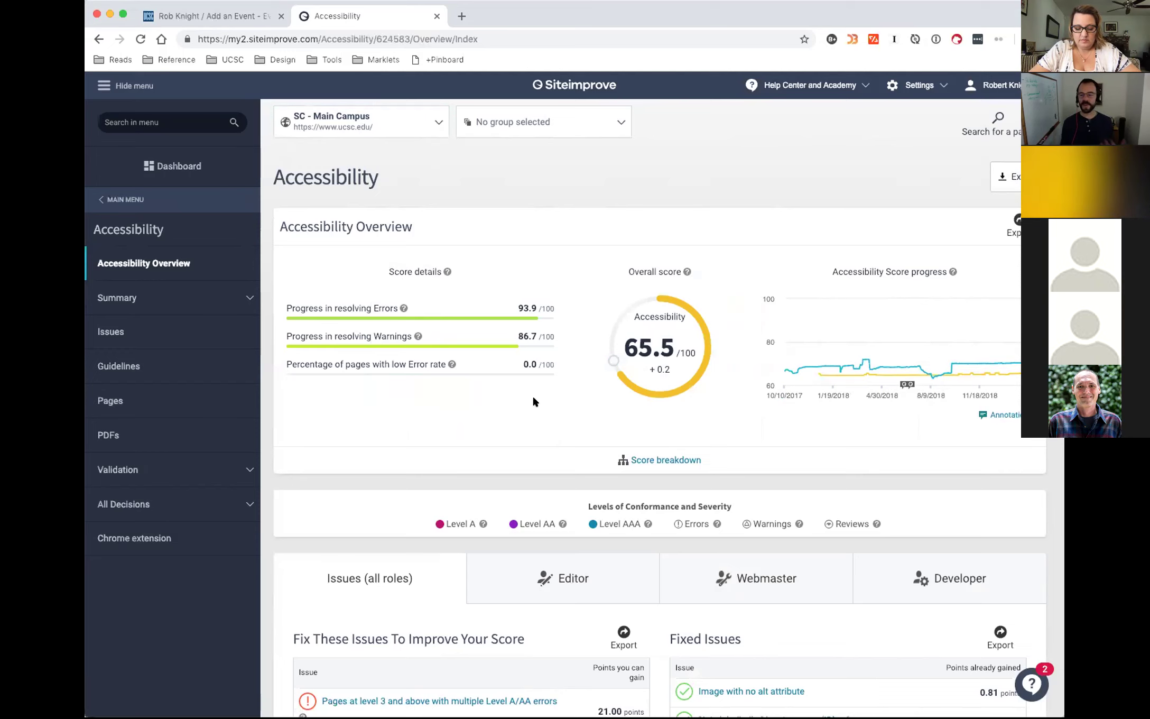
pyautogui.scroll(-5, 532, 402)
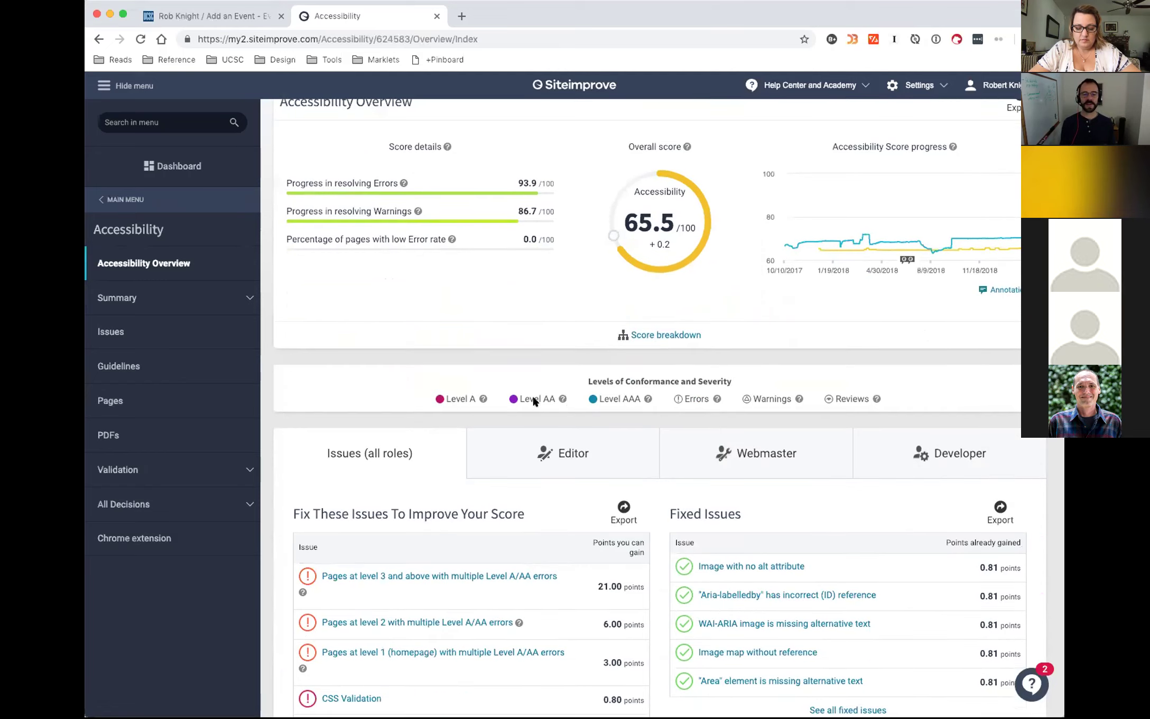
pyautogui.scroll(-1, 534, 402)
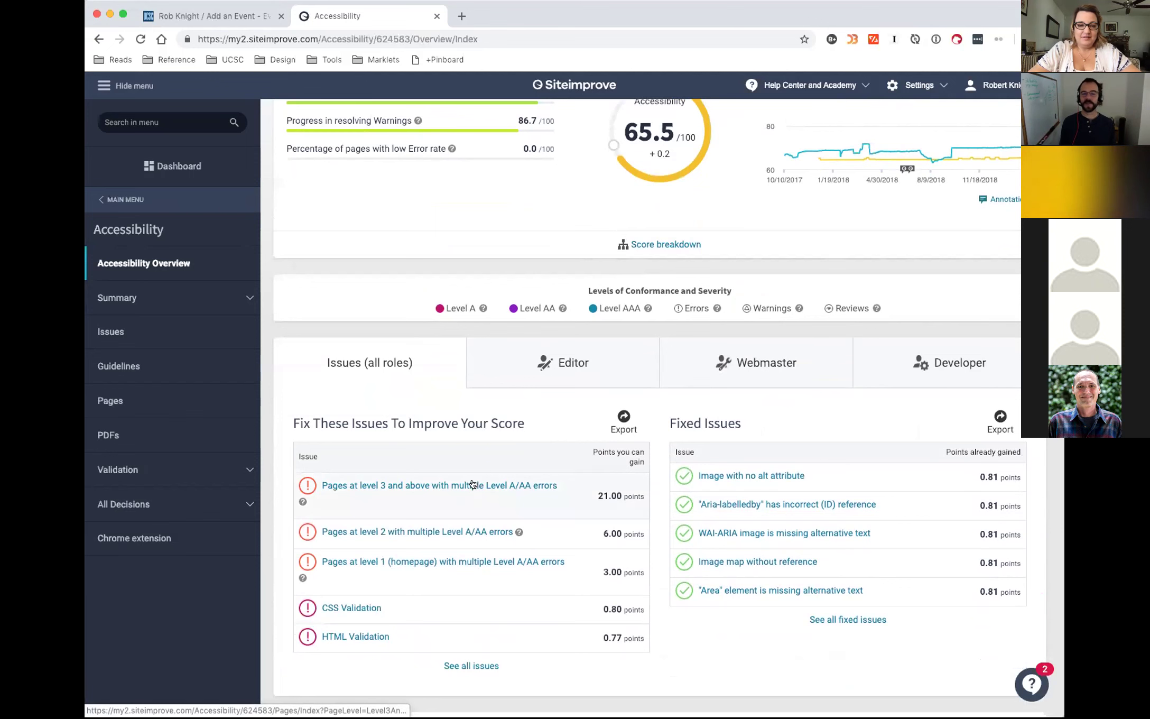
pyautogui.scroll(2, 473, 484)
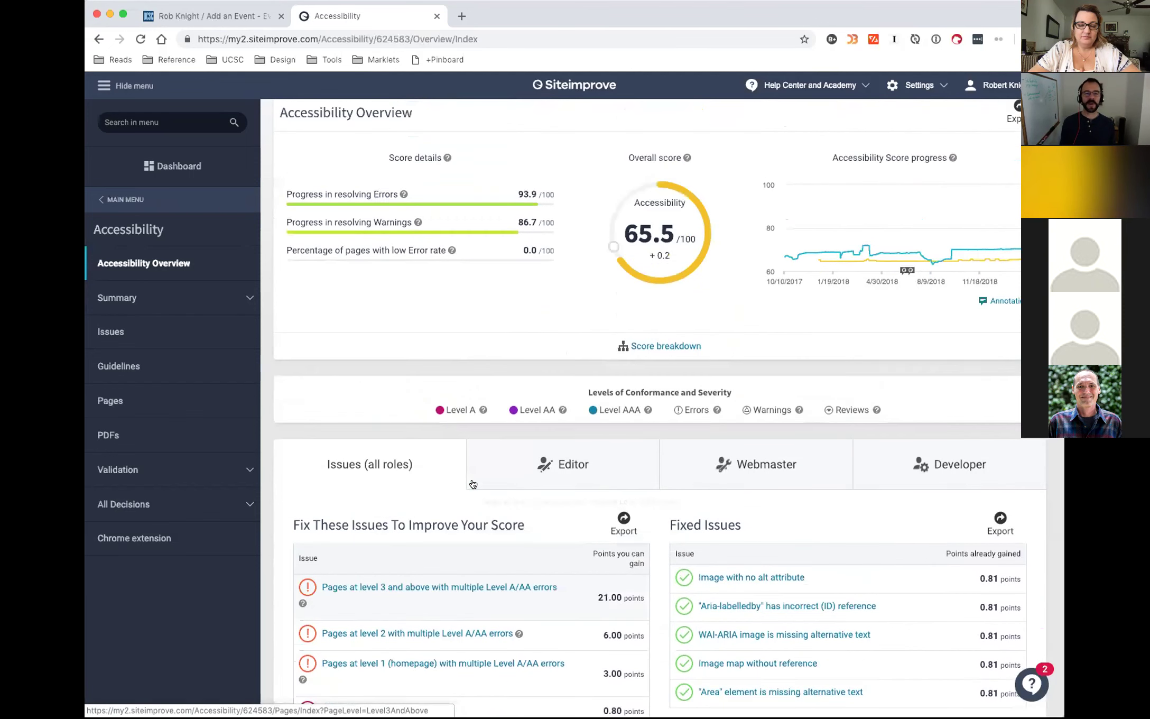
# Step: View the level 2 pages with multiple Level A/AA errors from the issues to fix, and open the Academics page's accessibility report
pyautogui.scroll(2, 473, 484)
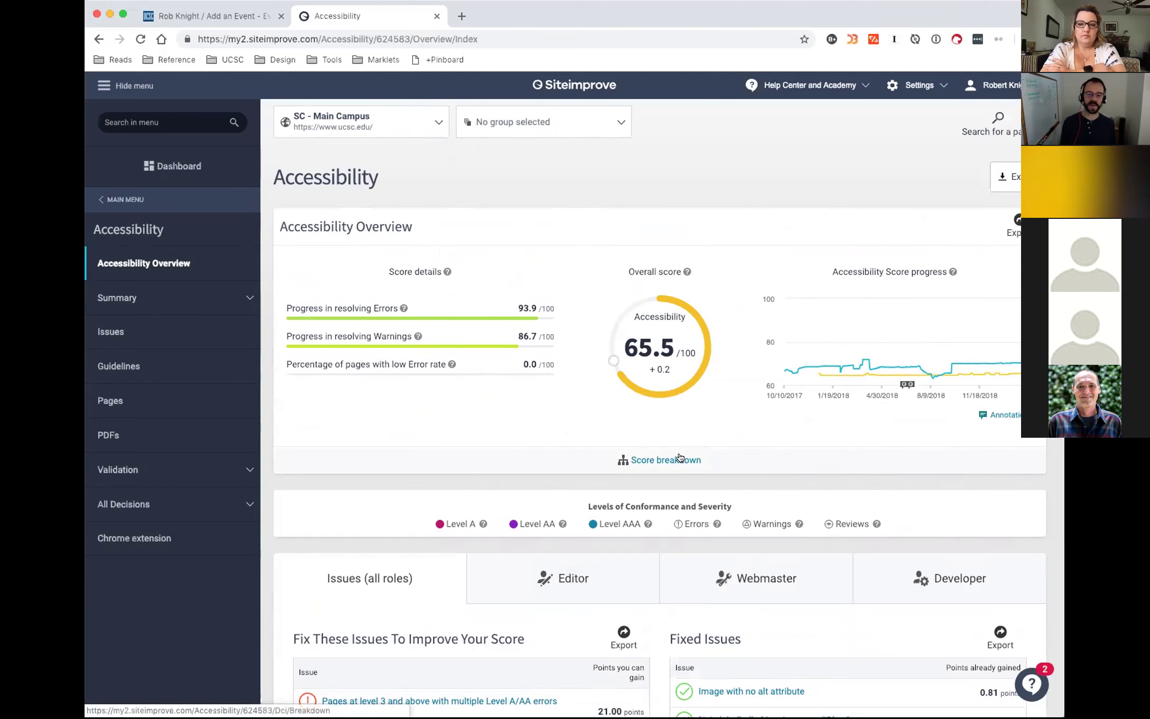
pyautogui.scroll(-1, 680, 457)
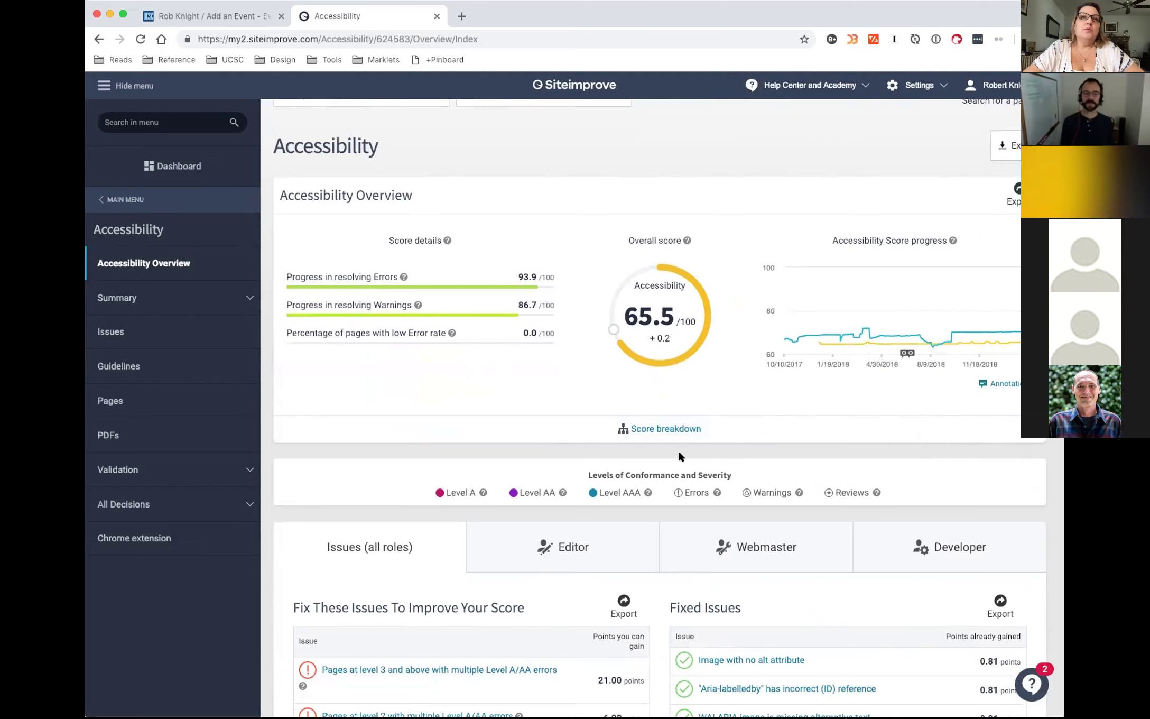
pyautogui.scroll(-2, 679, 456)
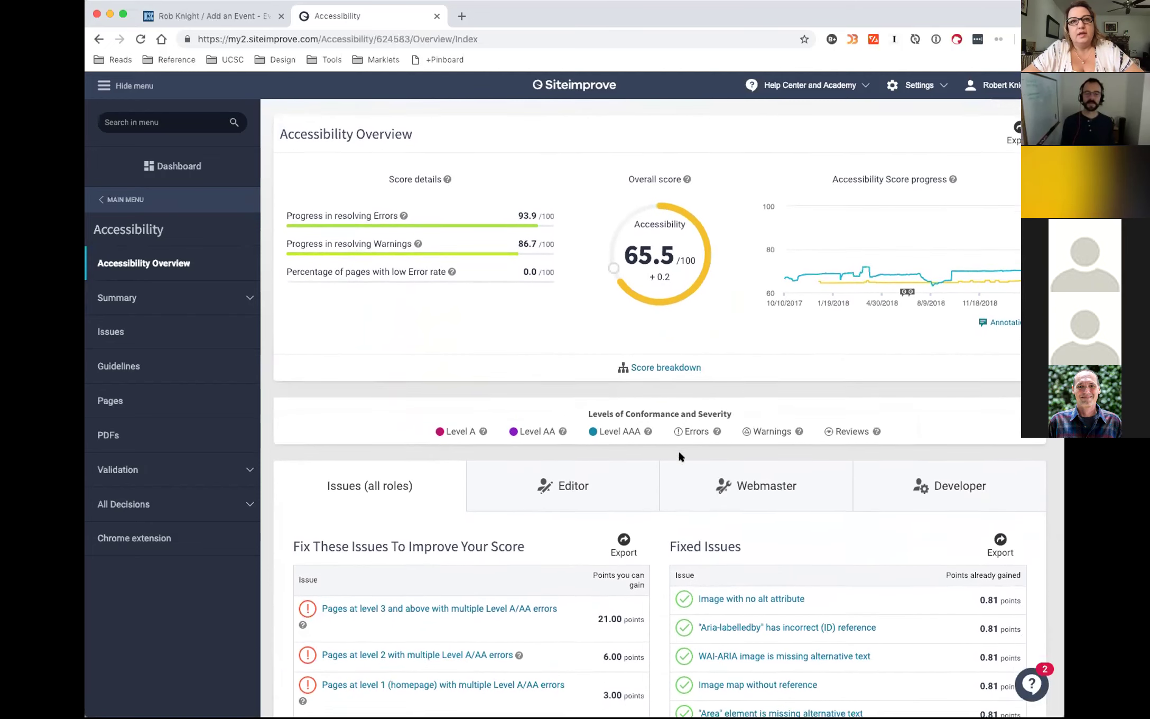
pyautogui.scroll(-1, 679, 452)
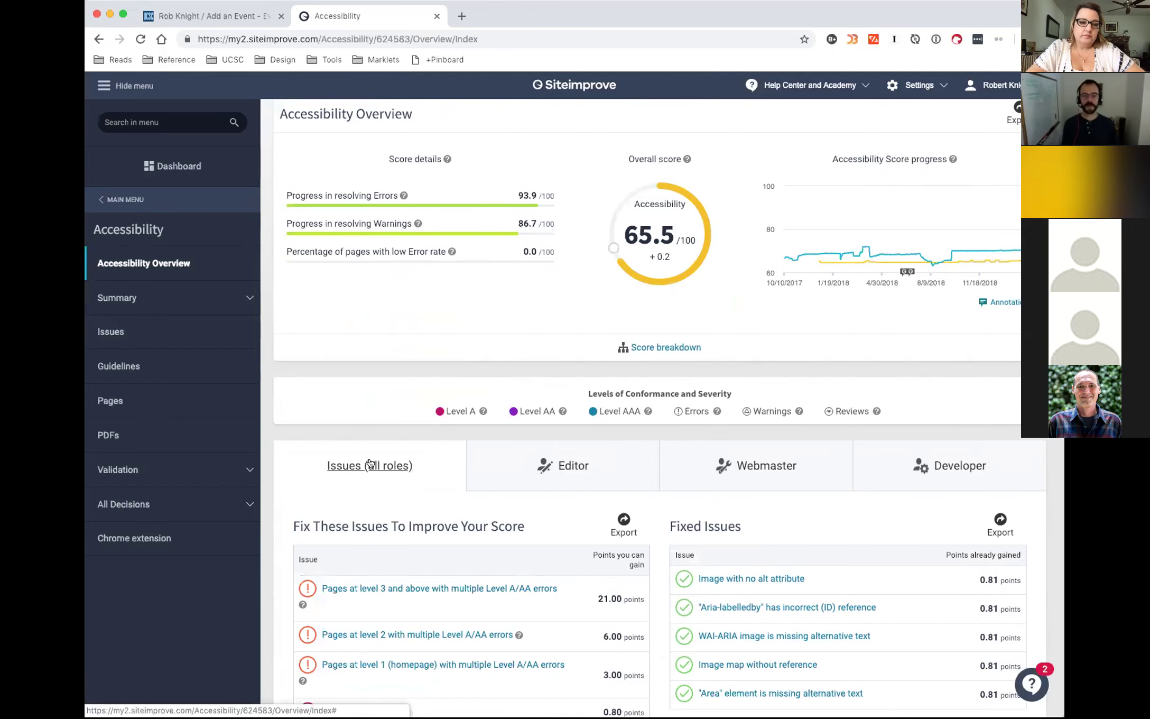
pyautogui.scroll(-4, 372, 464)
pyautogui.scroll(-10, 370, 463)
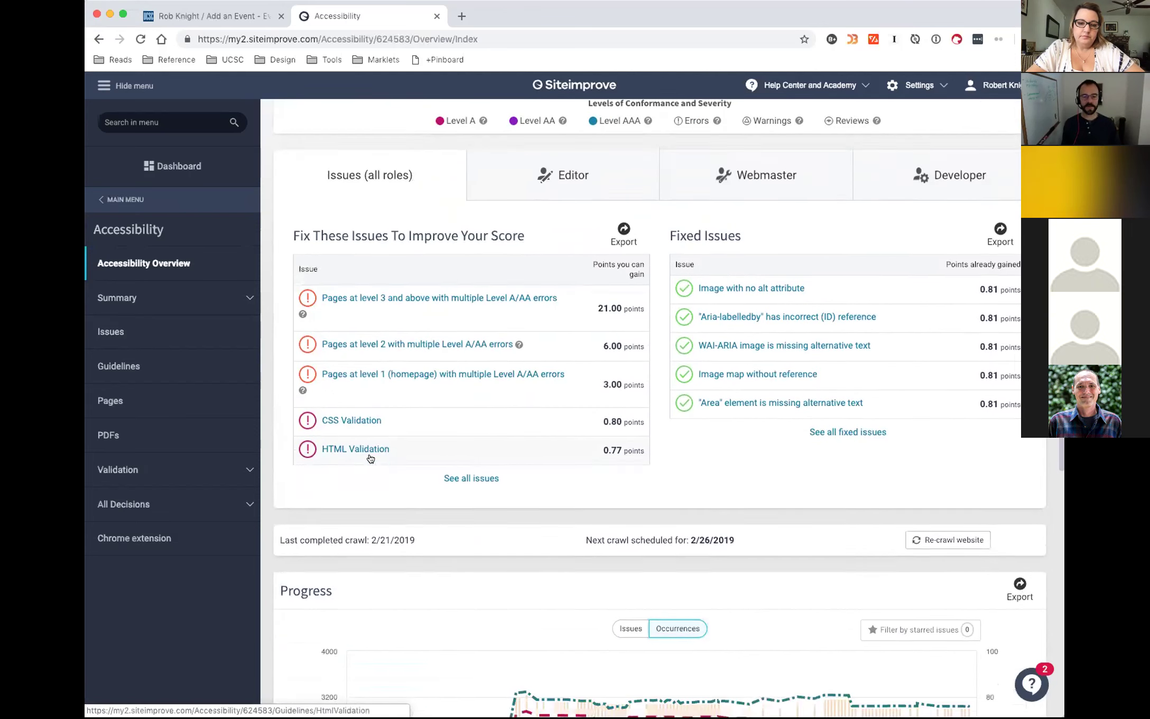
pyautogui.scroll(9, 370, 458)
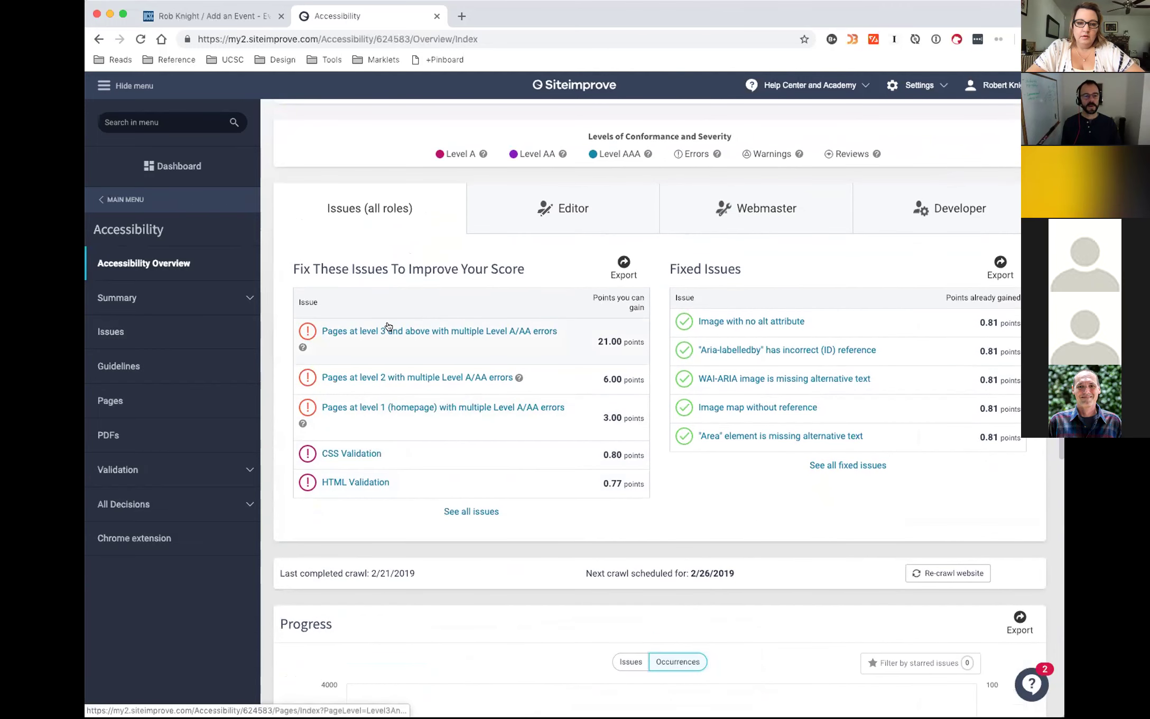
pyautogui.click(427, 377)
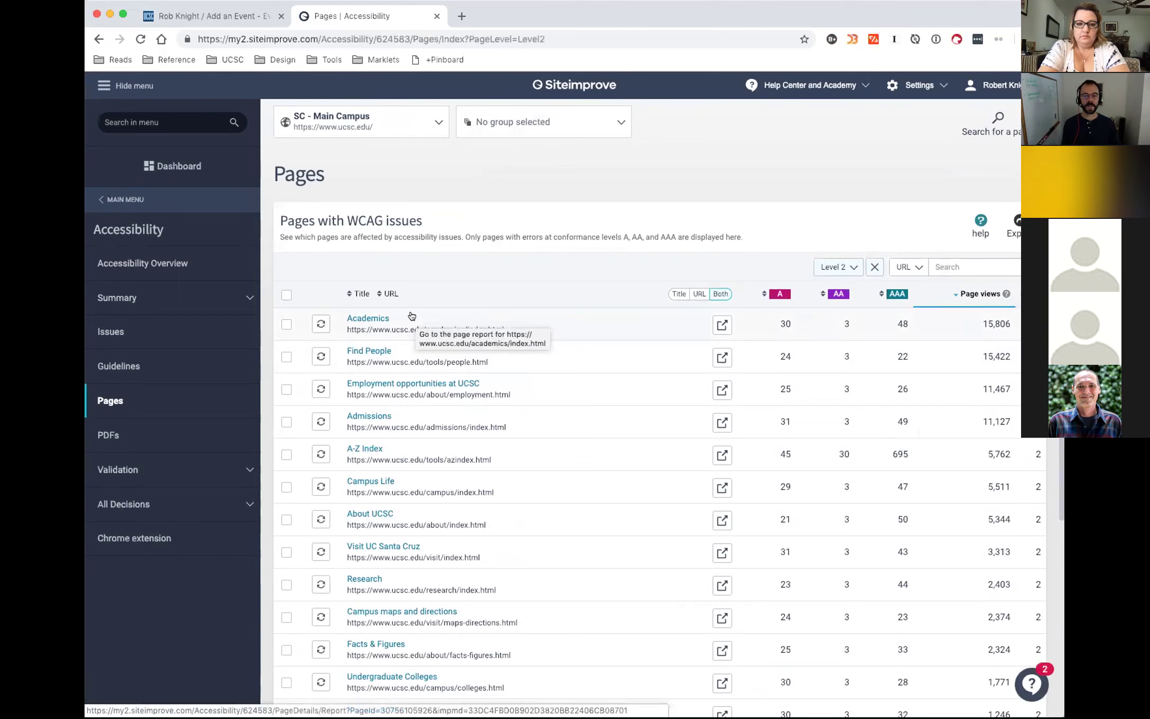
pyautogui.click(357, 319)
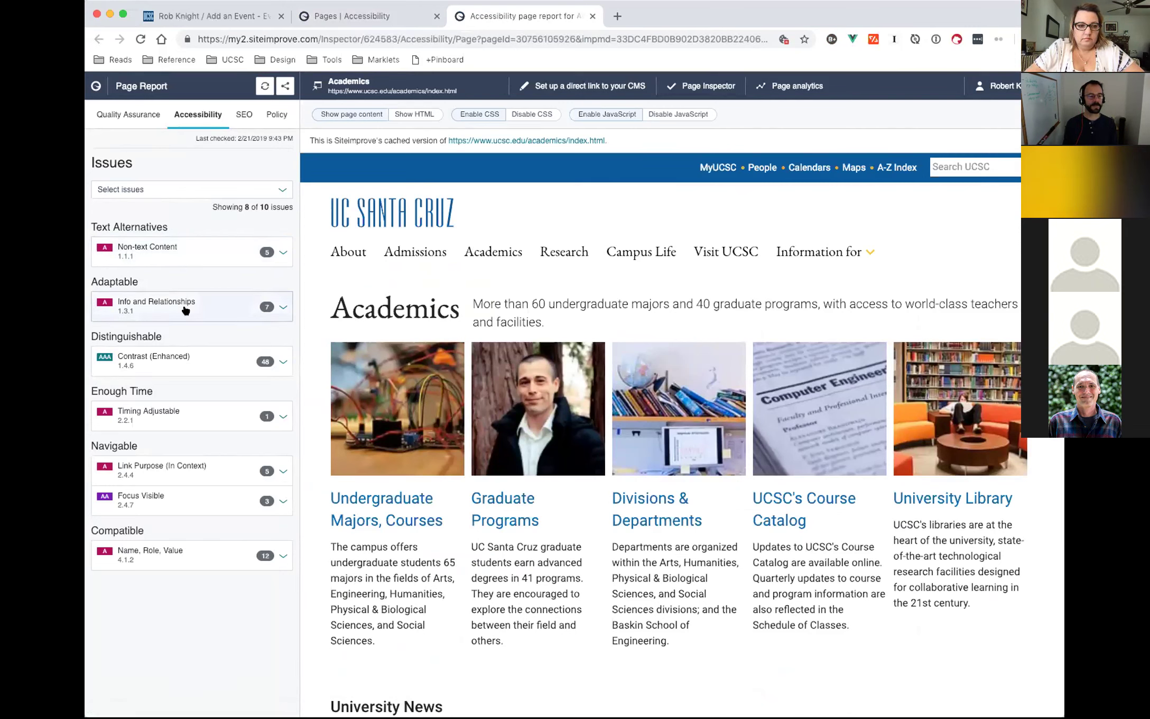
# Step: Expand Contrast (Enhanced) and view the details and highlighted occurrences of the "Color contrast is insufficient" issue
pyautogui.click(276, 362)
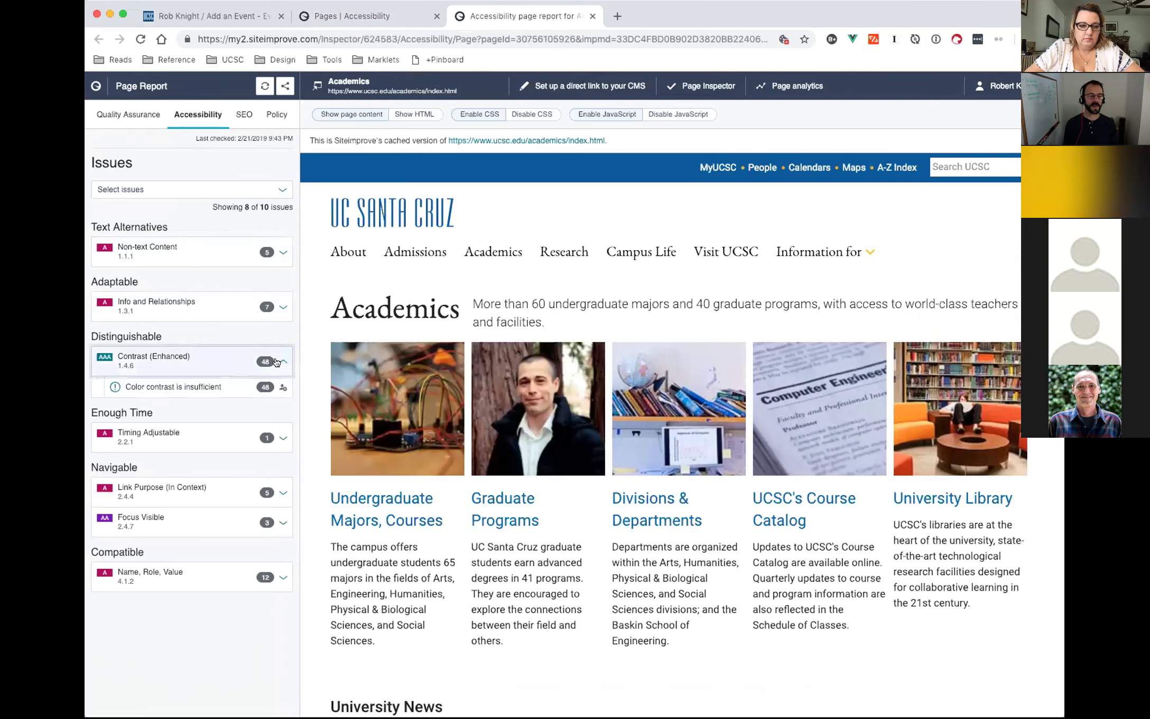
pyautogui.click(180, 387)
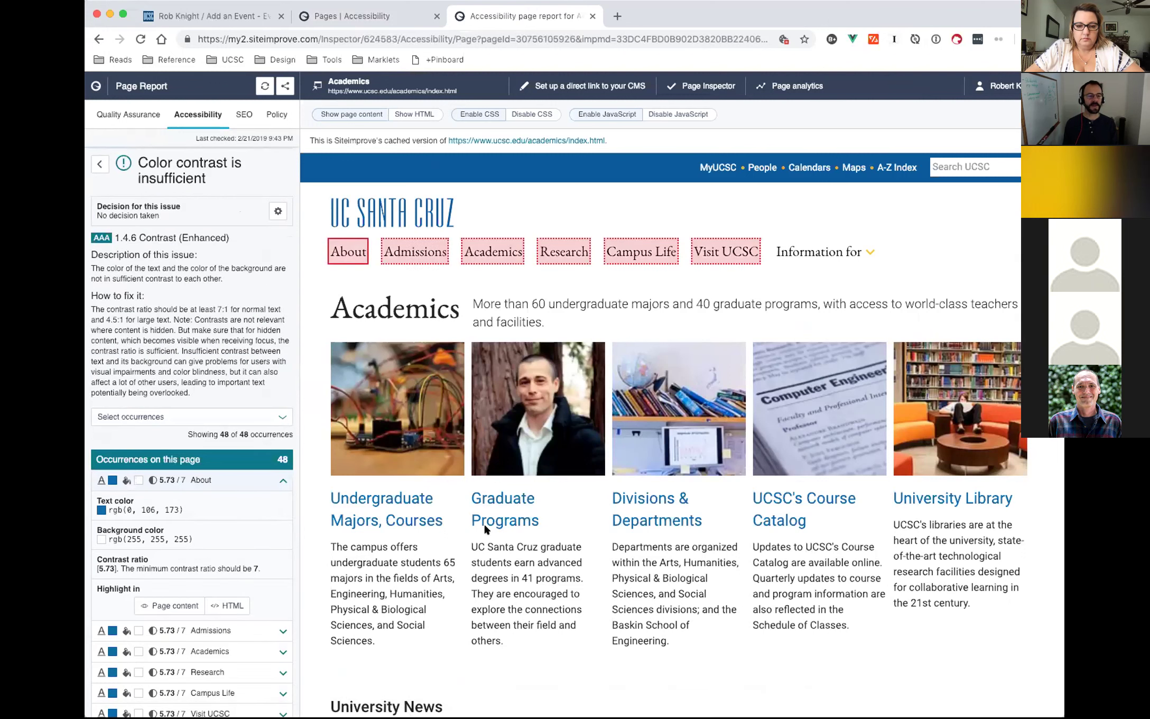
pyautogui.scroll(-2, 484, 524)
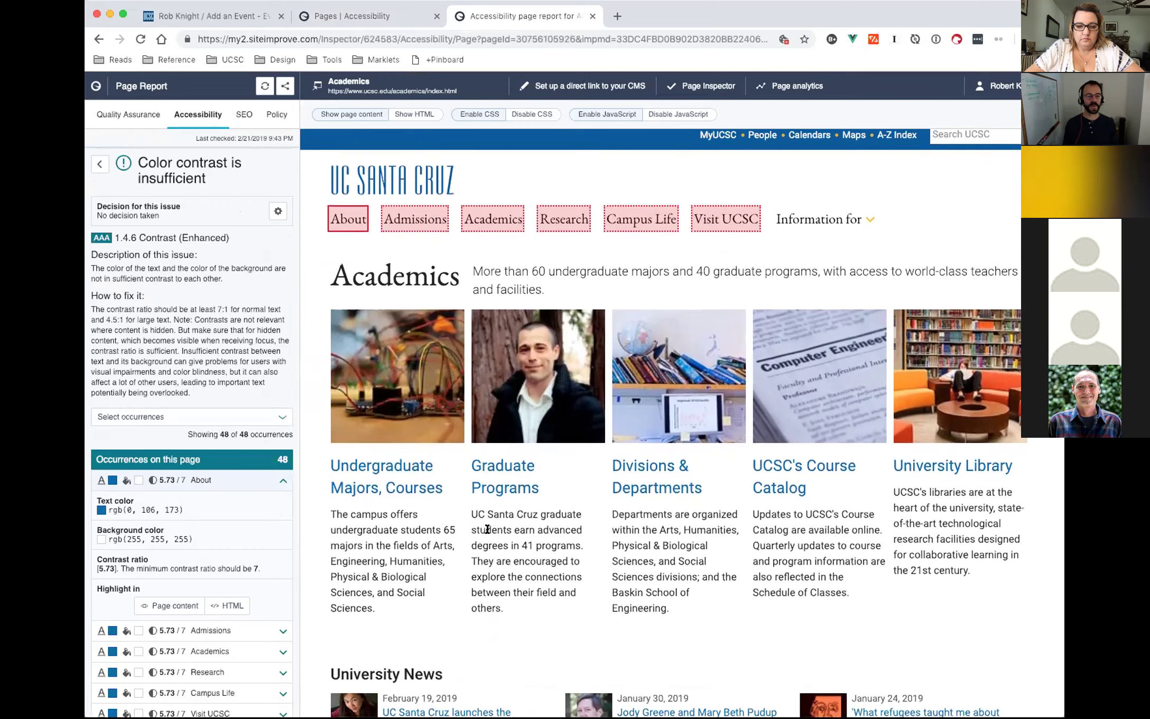
pyautogui.scroll(2, 486, 528)
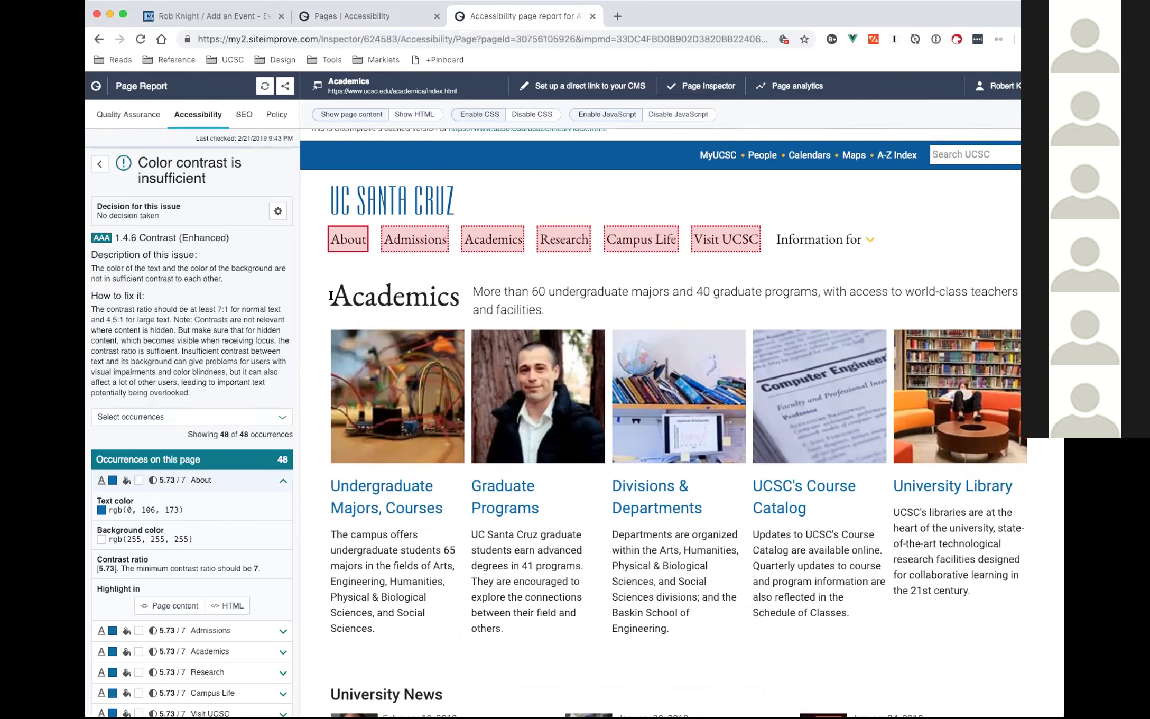
# Step: Point out the Academics heading and its introductory sentence by selecting their text in the cached page, clearing each selection
pyautogui.moveTo(330, 296); pyautogui.dragTo(455, 296)
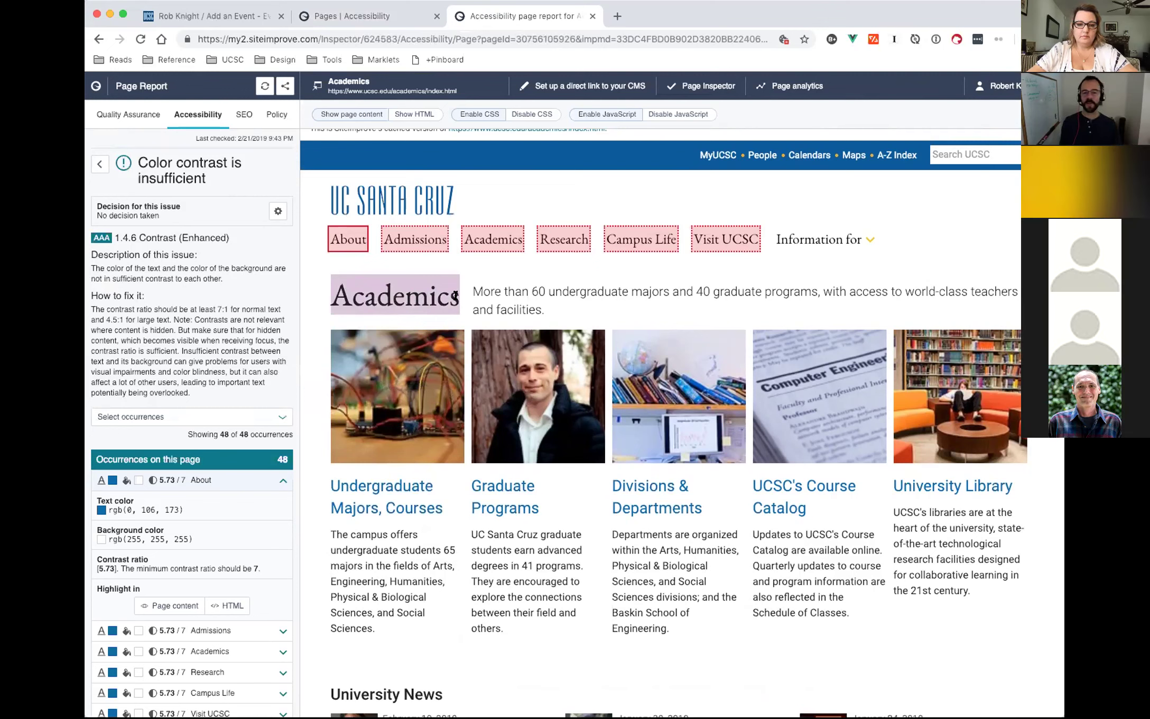
pyautogui.click(309, 273)
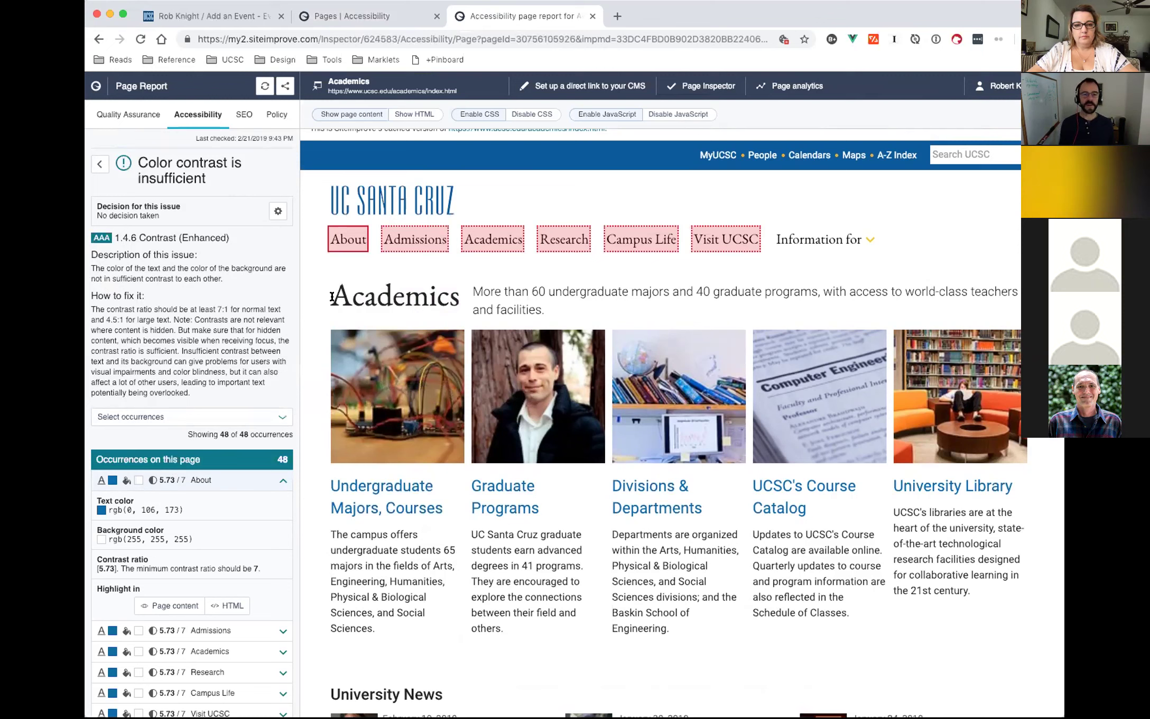
pyautogui.moveTo(332, 297); pyautogui.dragTo(405, 295)
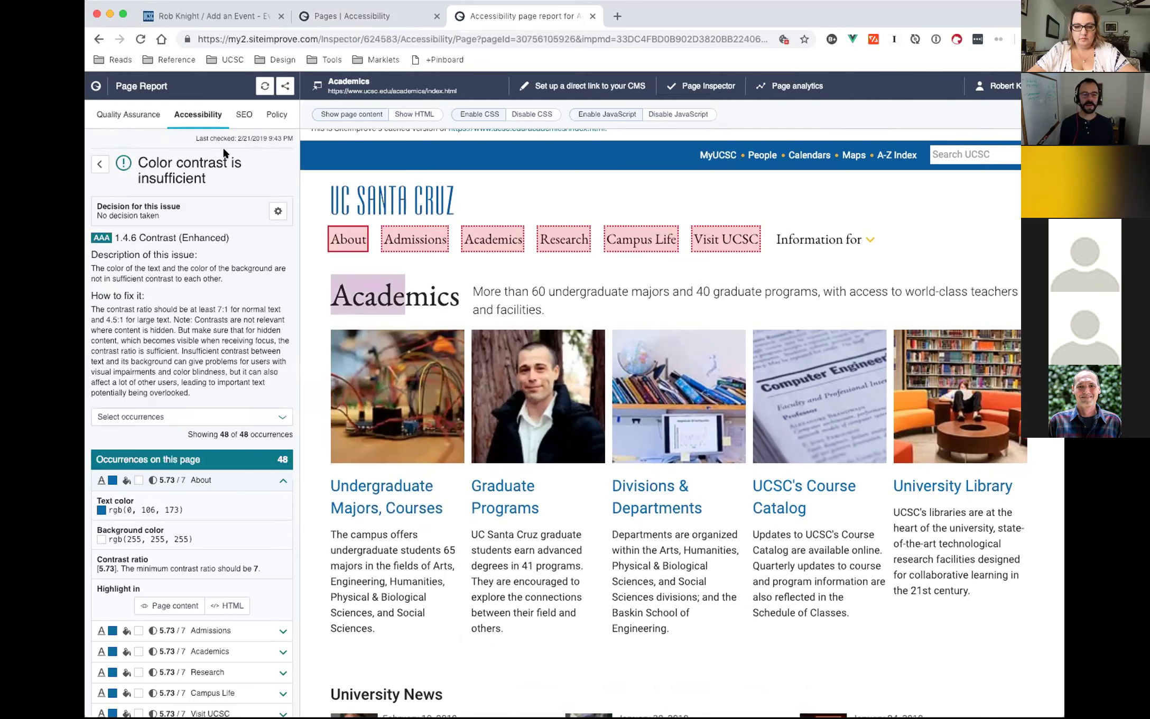
pyautogui.click(346, 283)
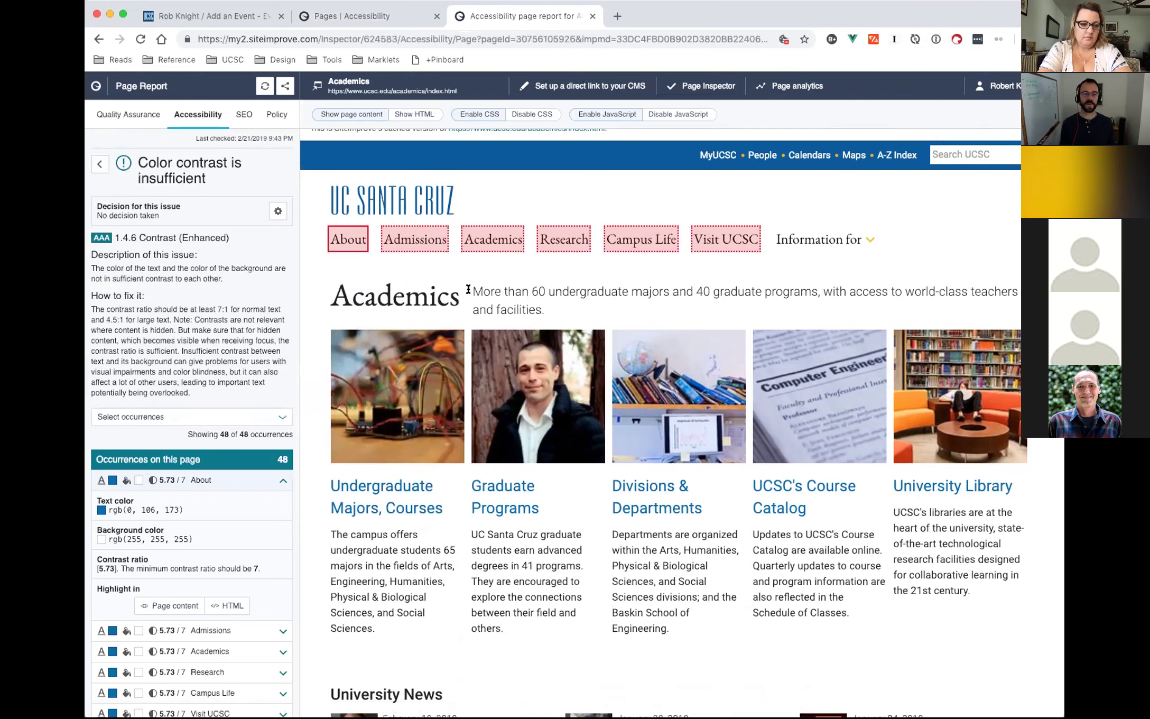
pyautogui.moveTo(470, 291); pyautogui.dragTo(540, 307)
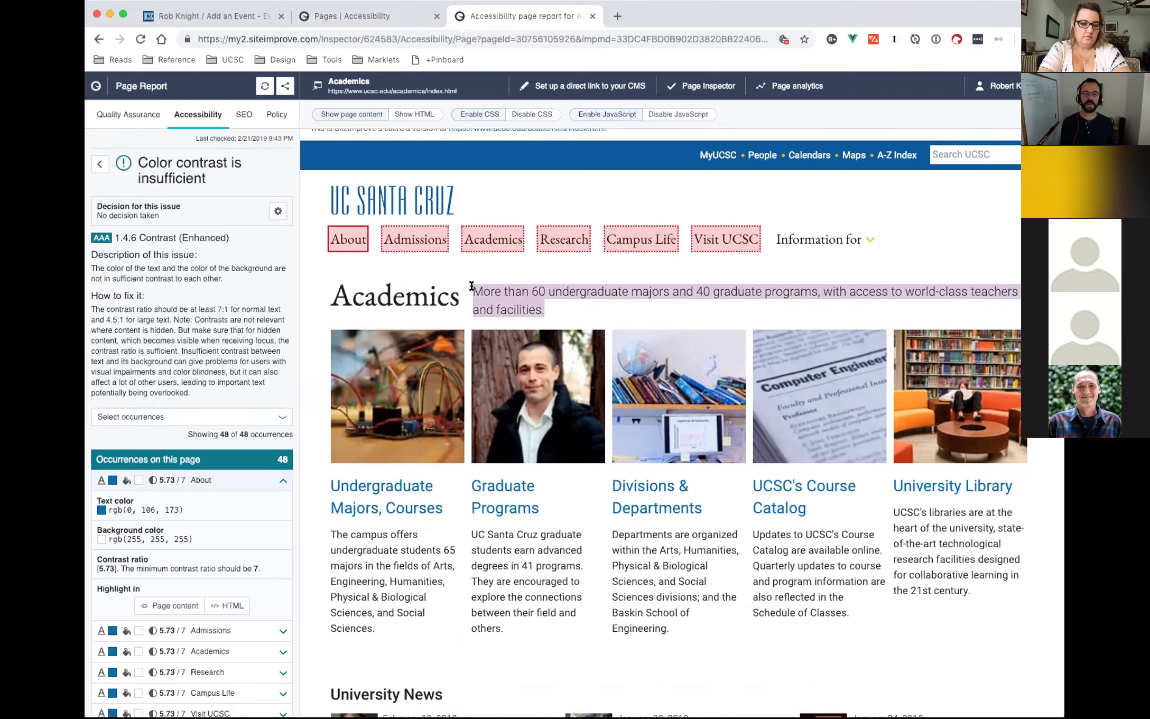
pyautogui.click(550, 304)
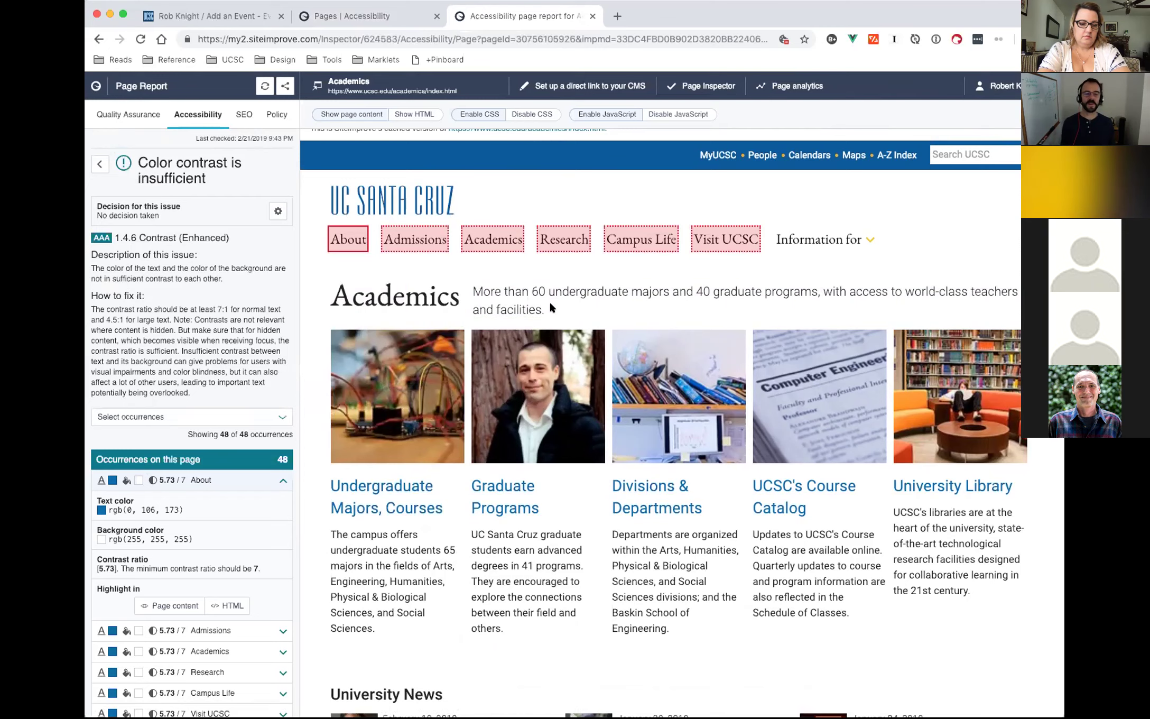
# Step: Check the navigation links highlighted for insufficient contrast in the cached page, and return to the page's issue list
pyautogui.scroll(-1, 412, 524)
pyautogui.scroll(2, 528, 370)
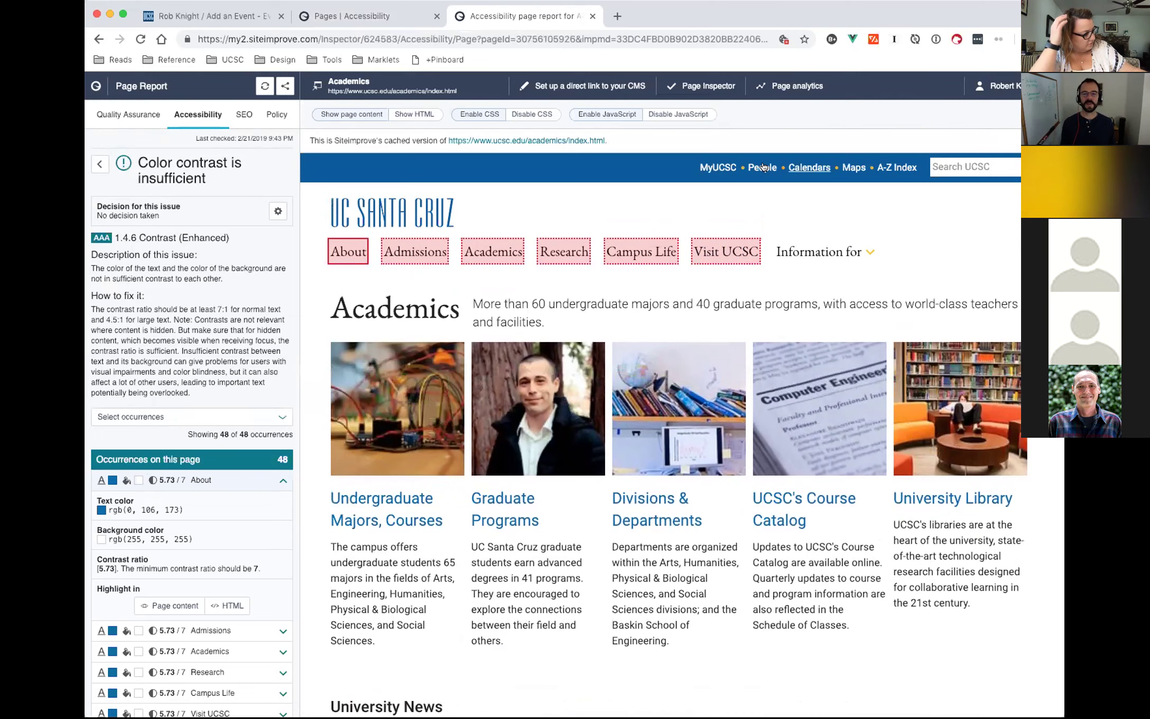
pyautogui.scroll(-3, 550, 463)
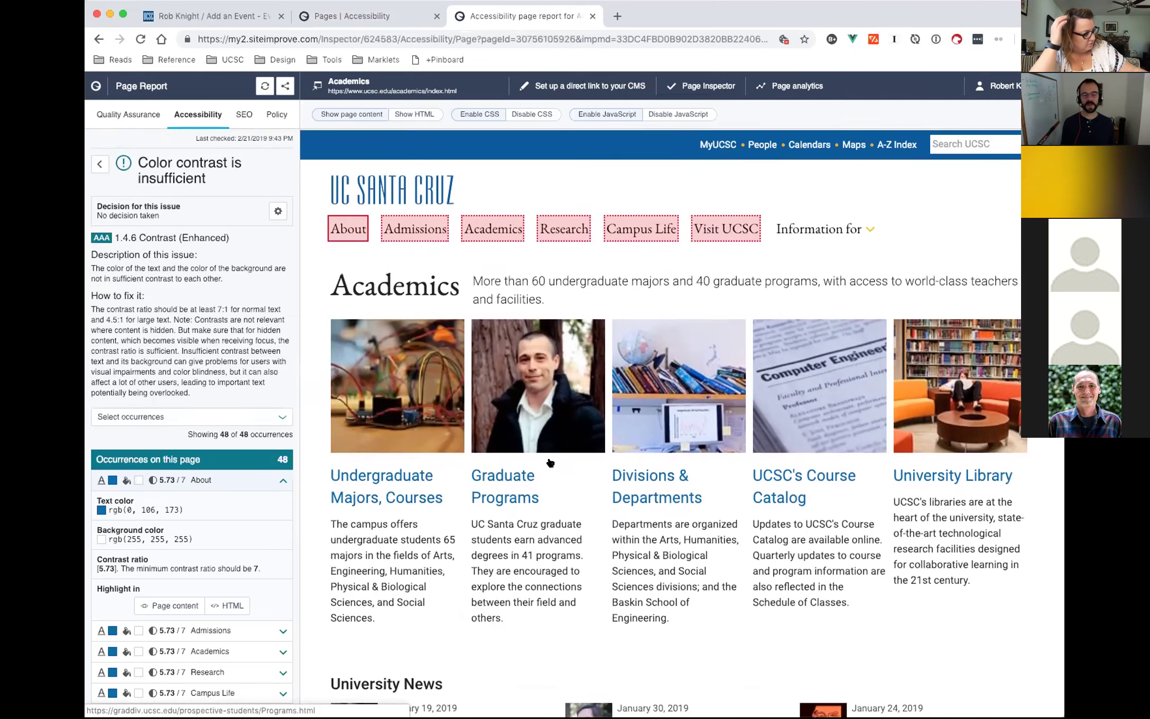
pyautogui.scroll(2, 549, 462)
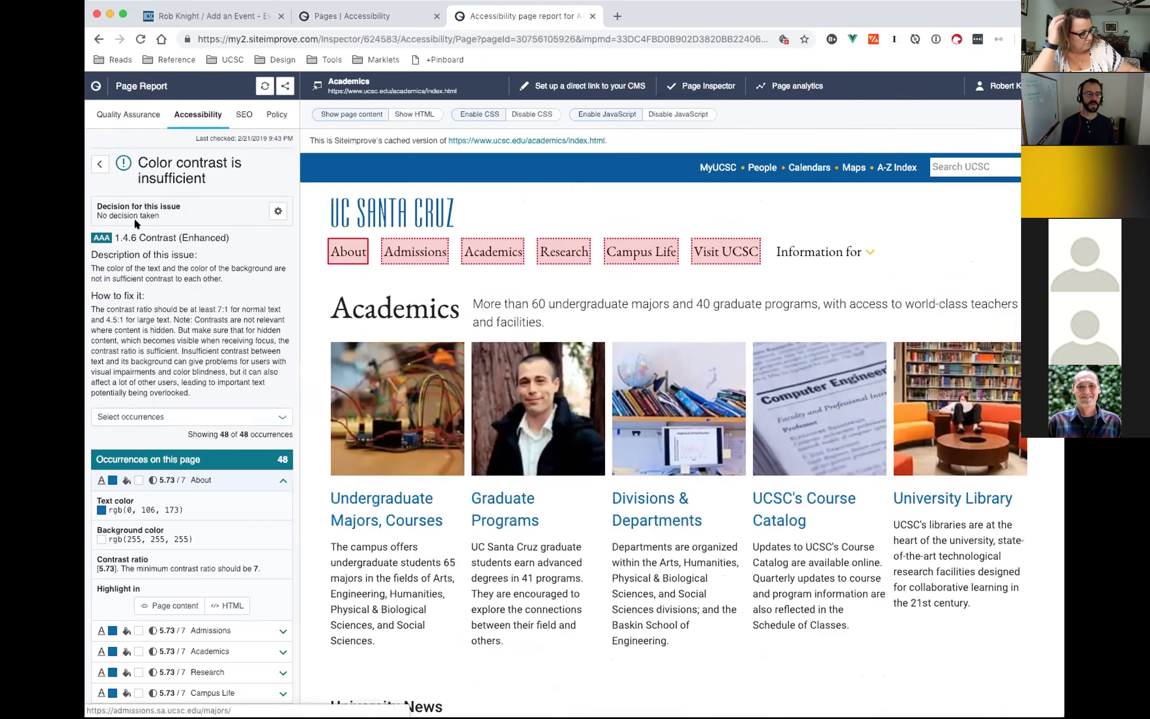
pyautogui.click(100, 163)
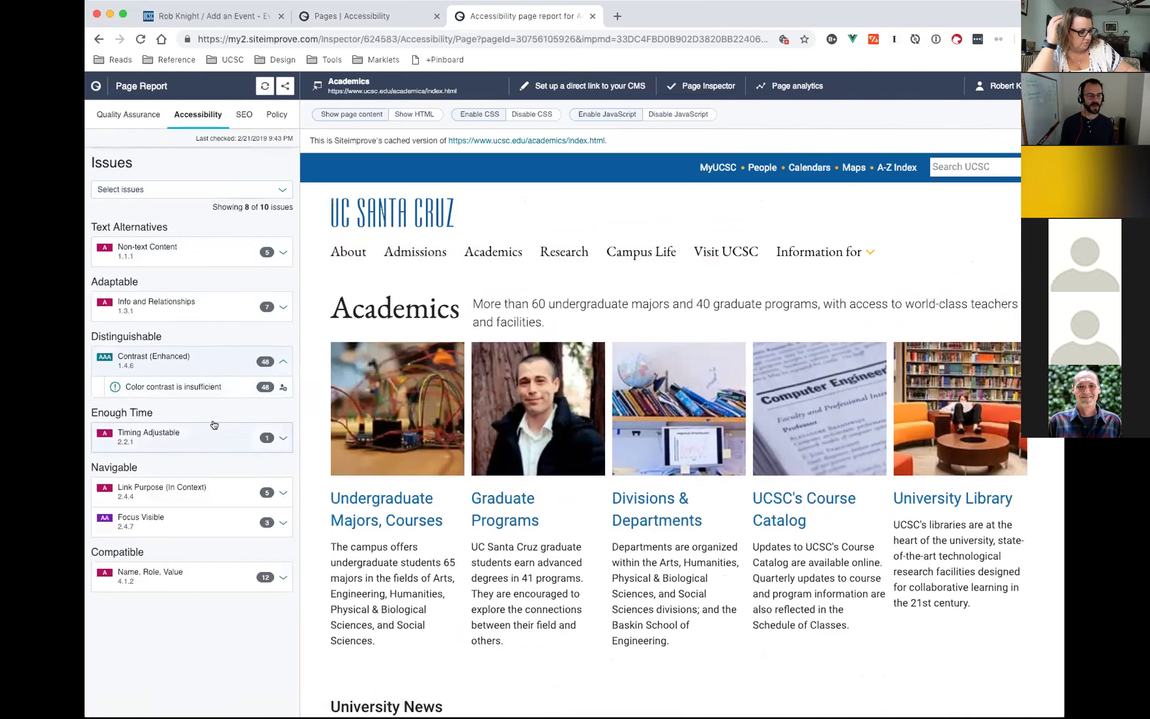
# Step: View the "Element not highlighted on focus" issue under Focus Visible, expand its "Skip to main navigation" occurrence, and return to the issue list
pyautogui.click(210, 526)
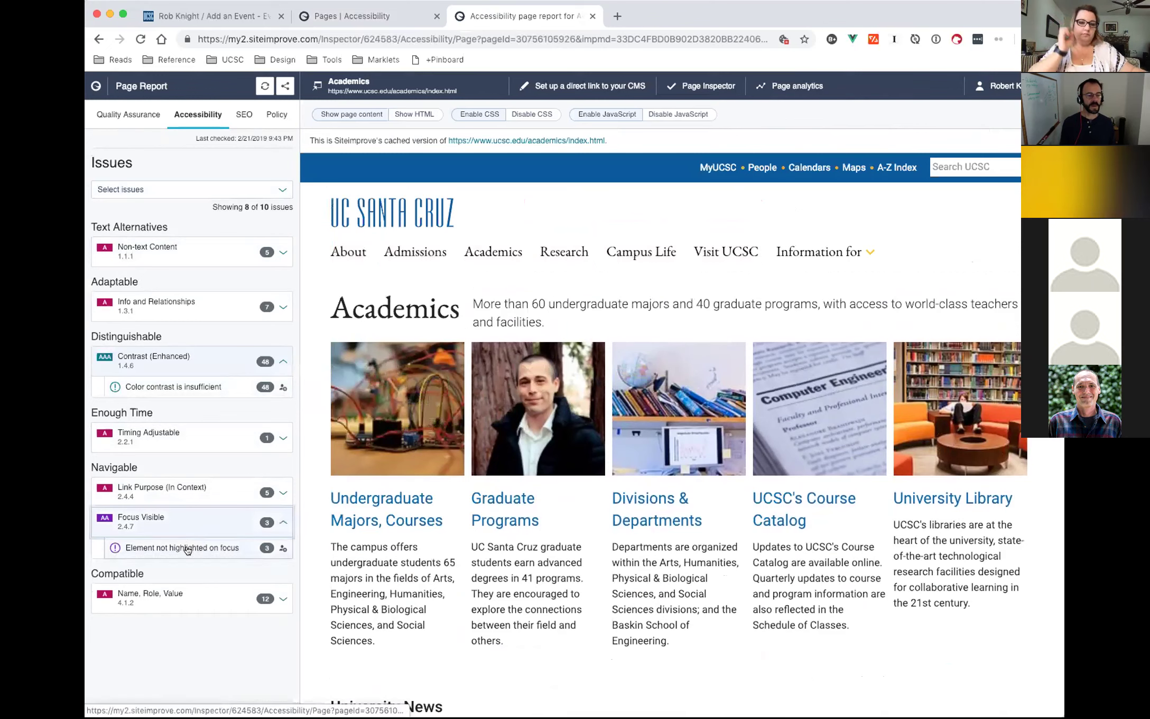
pyautogui.click(202, 549)
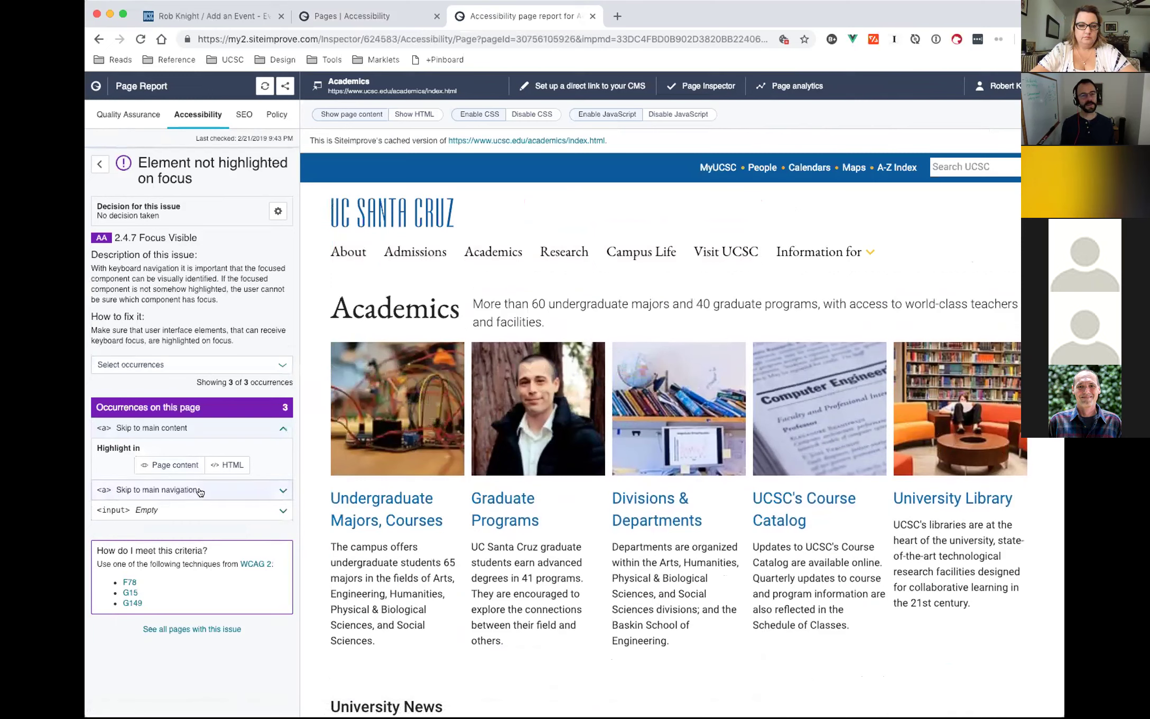
pyautogui.click(269, 489)
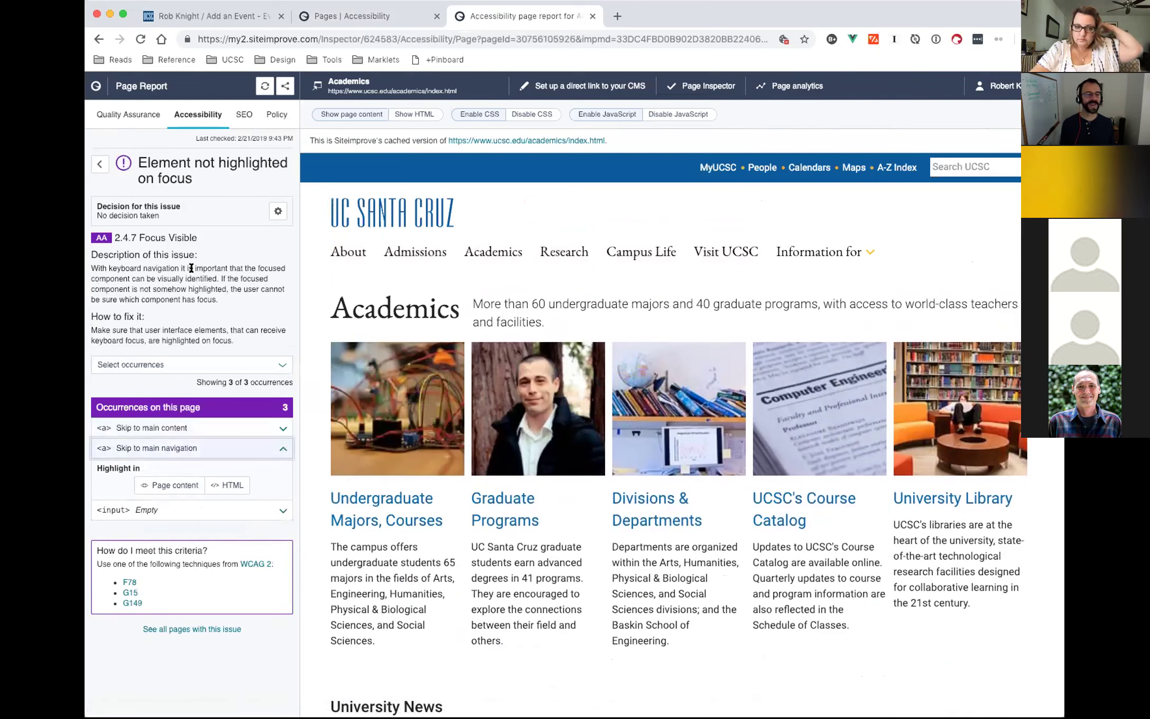
pyautogui.click(100, 164)
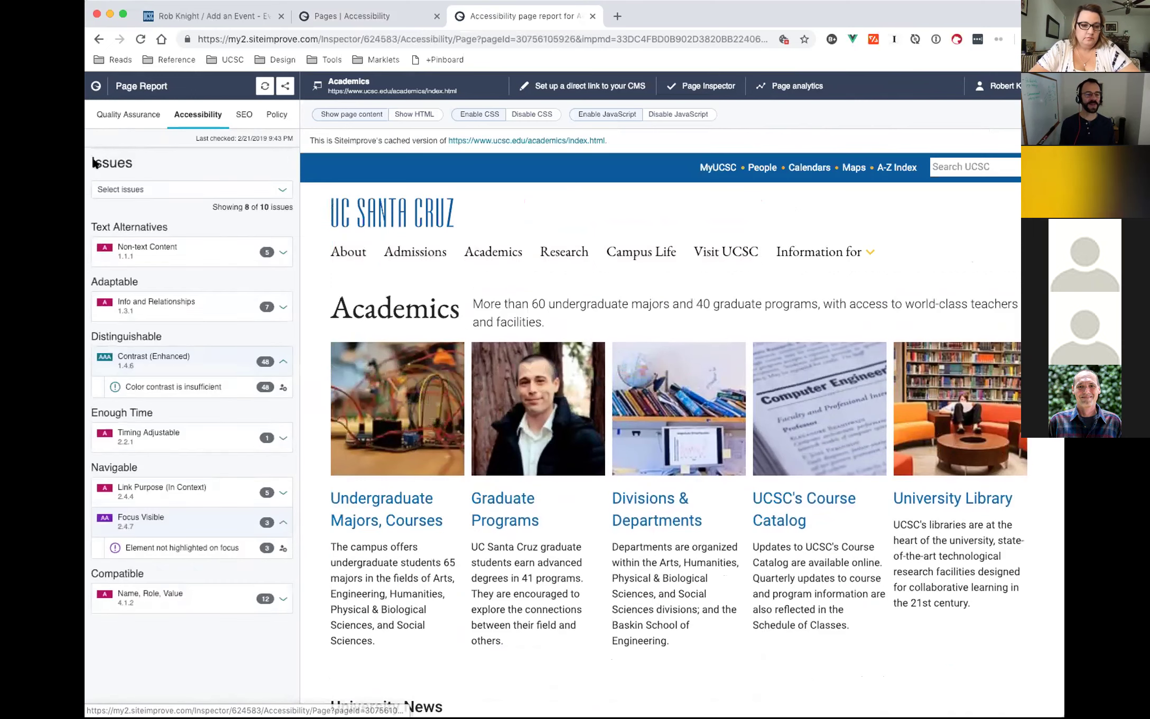
# Step: View the "Should image be marked as decorative?" issue under Non-text Content, point out the first image's text alternative, and return to the issue list
pyautogui.click(190, 254)
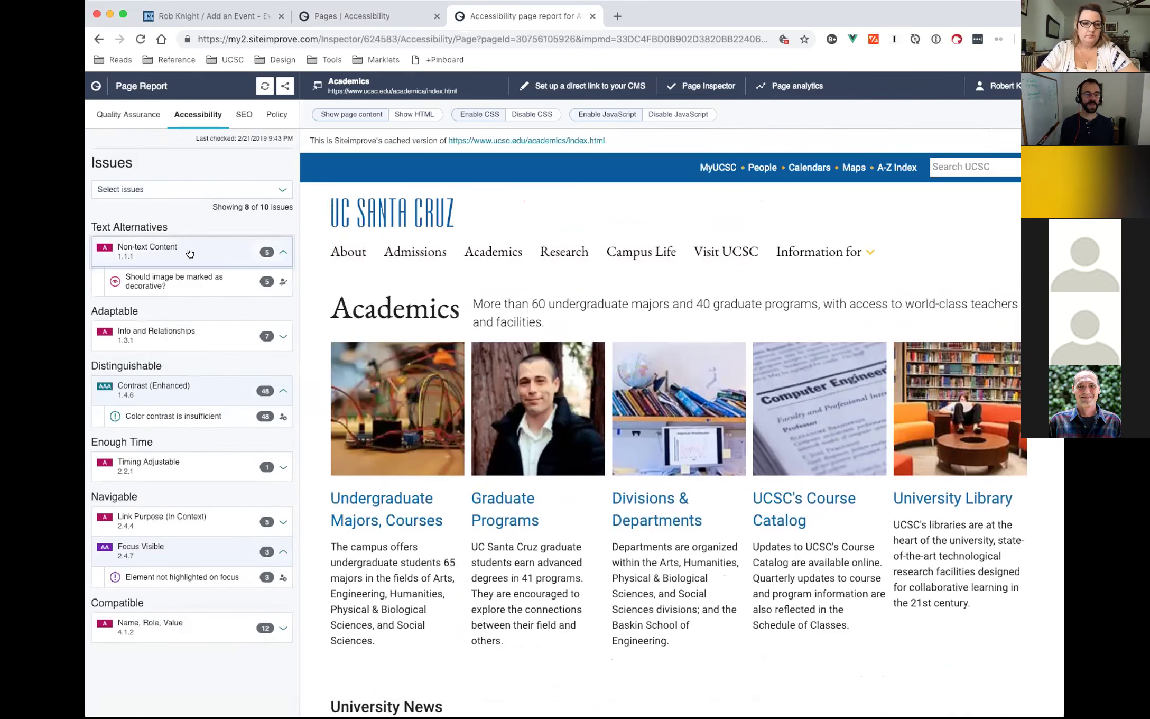
pyautogui.click(182, 285)
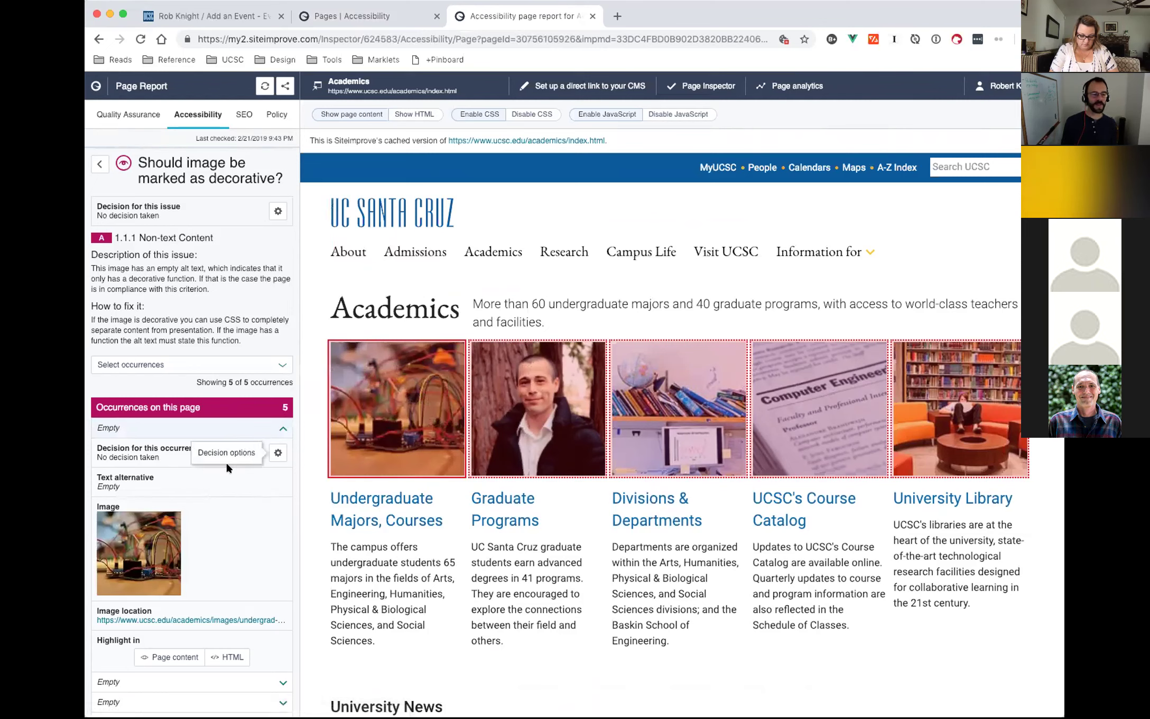
pyautogui.doubleClick(107, 485)
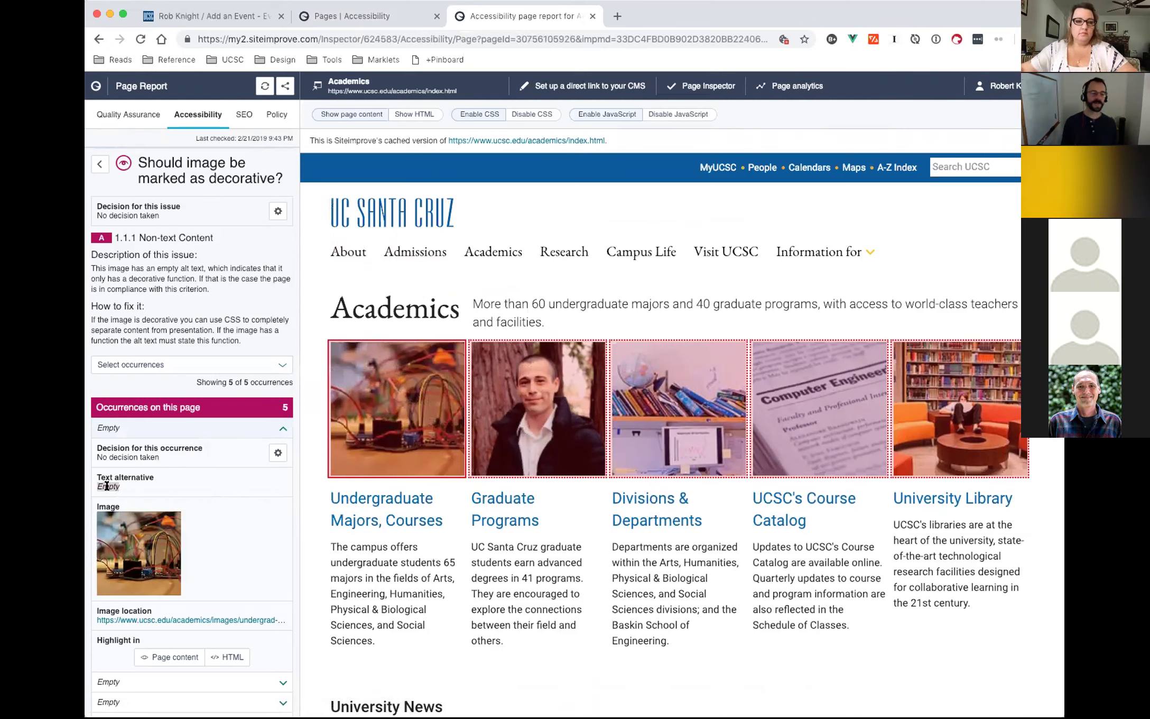
pyautogui.click(162, 483)
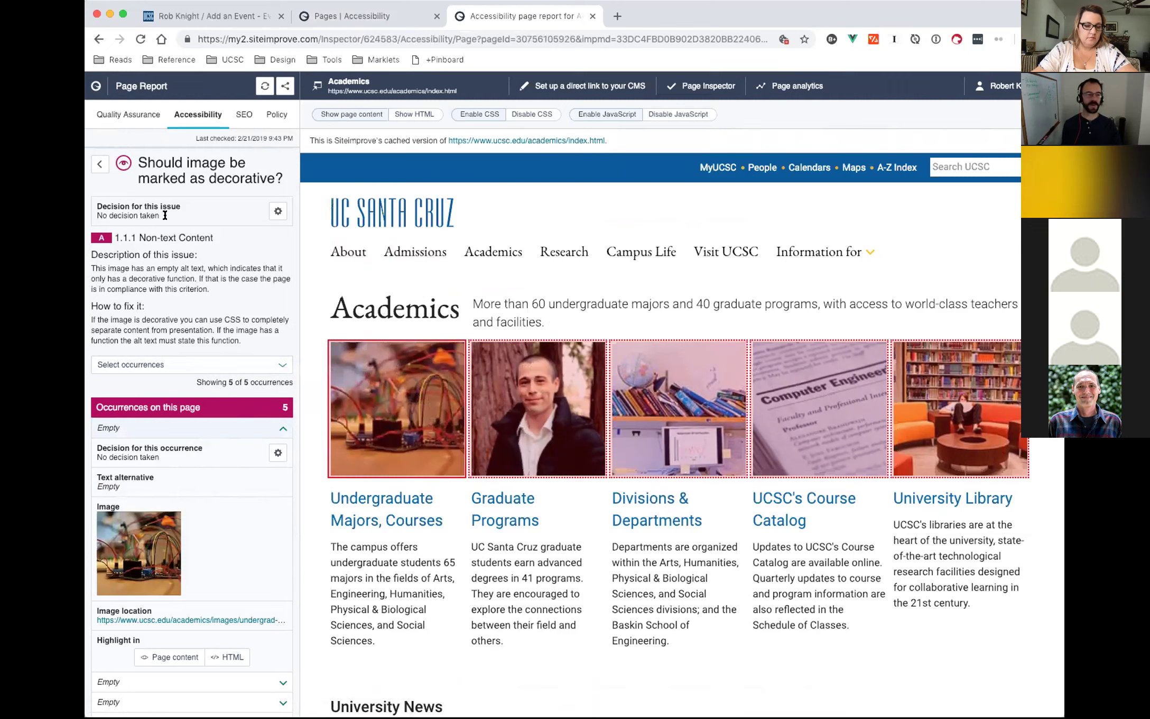
pyautogui.click(96, 164)
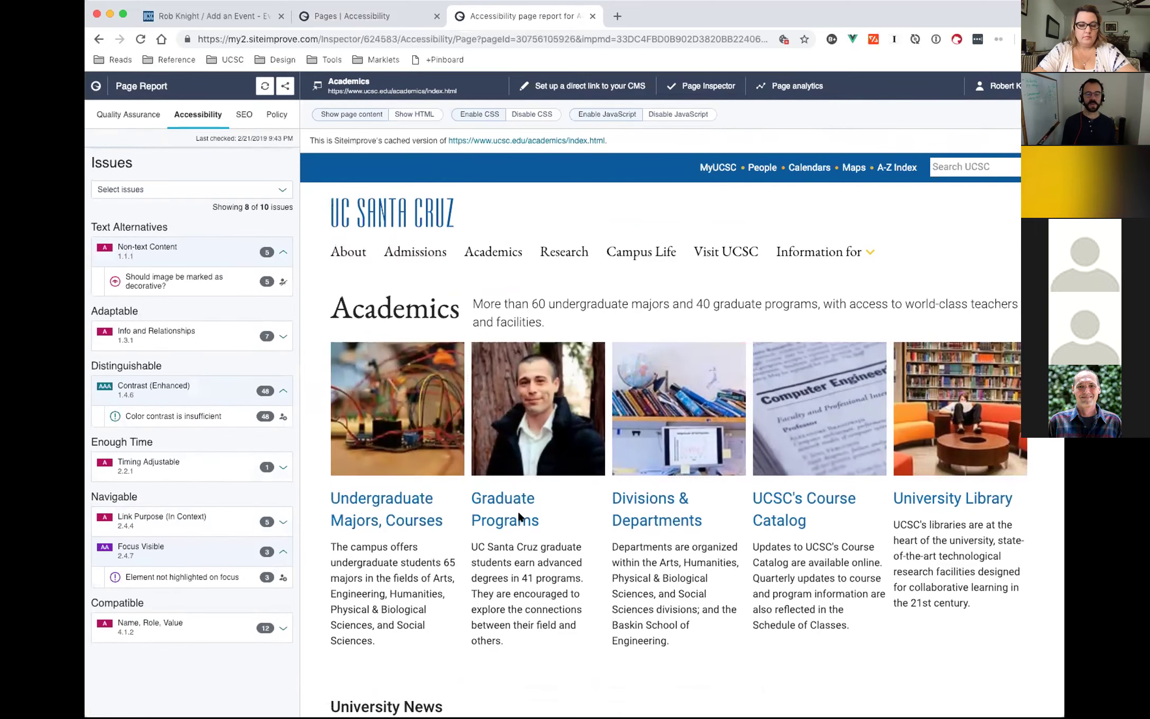
# Step: Look through the cached Academics page down to its footer and return to its beginning
pyautogui.scroll(-8, 518, 509)
pyautogui.scroll(-7, 518, 515)
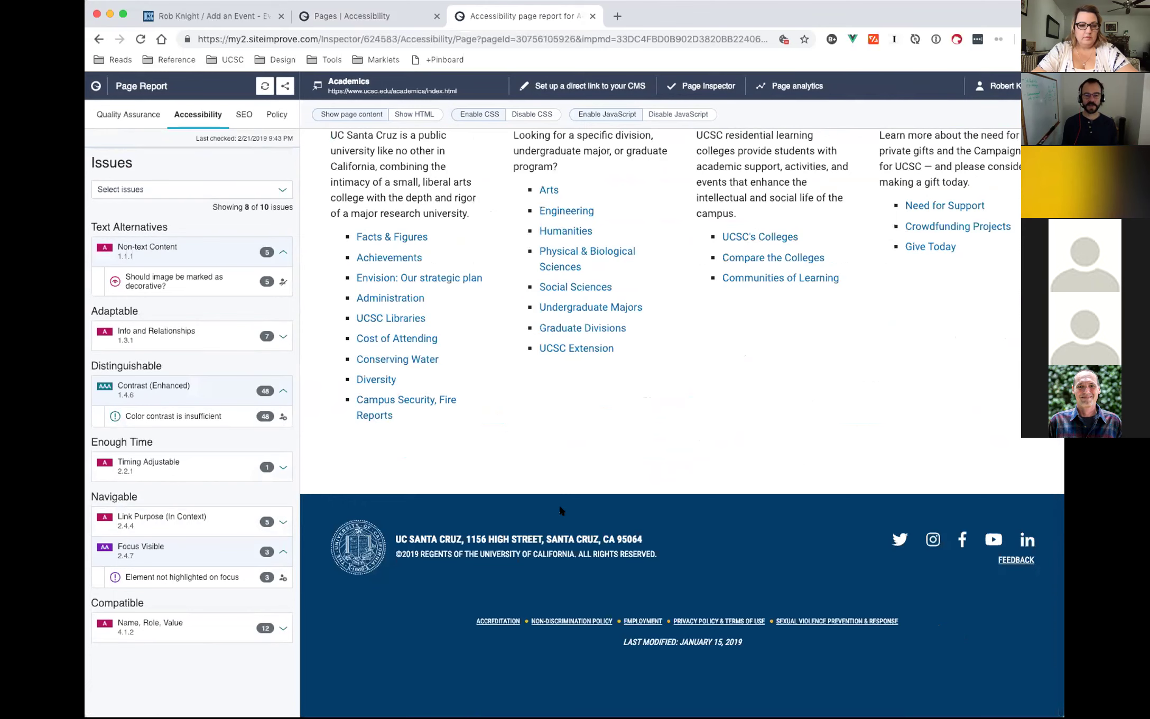
pyautogui.scroll(6, 587, 454)
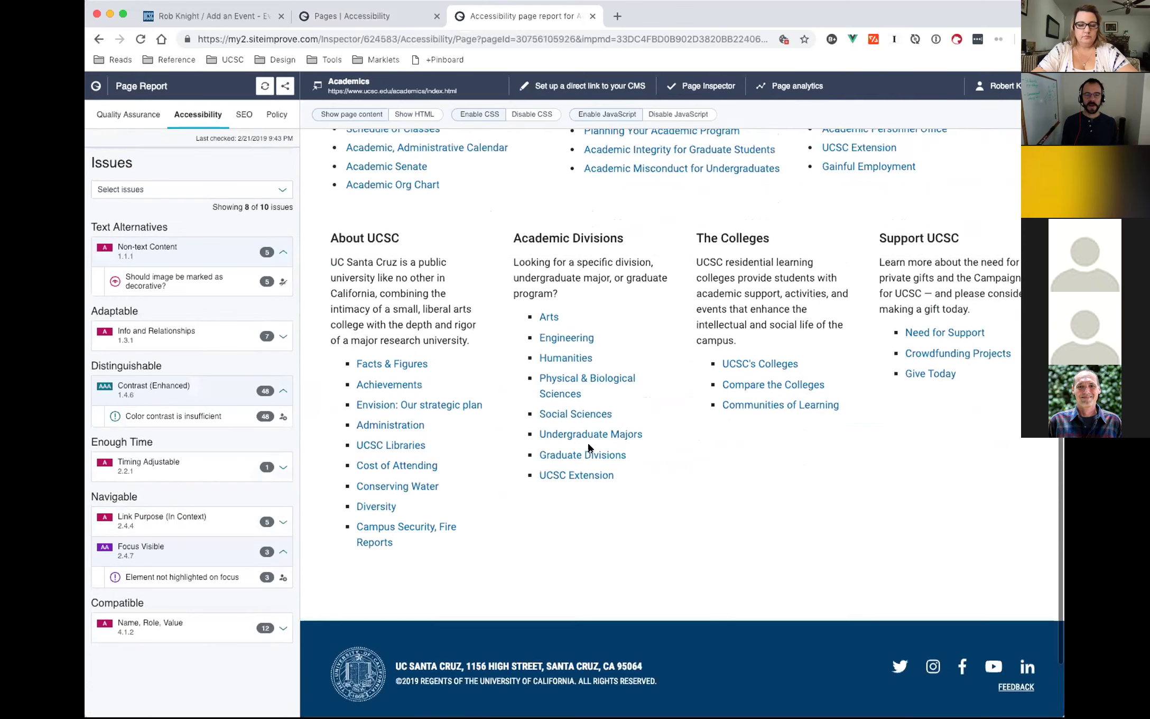
pyautogui.scroll(10, 588, 448)
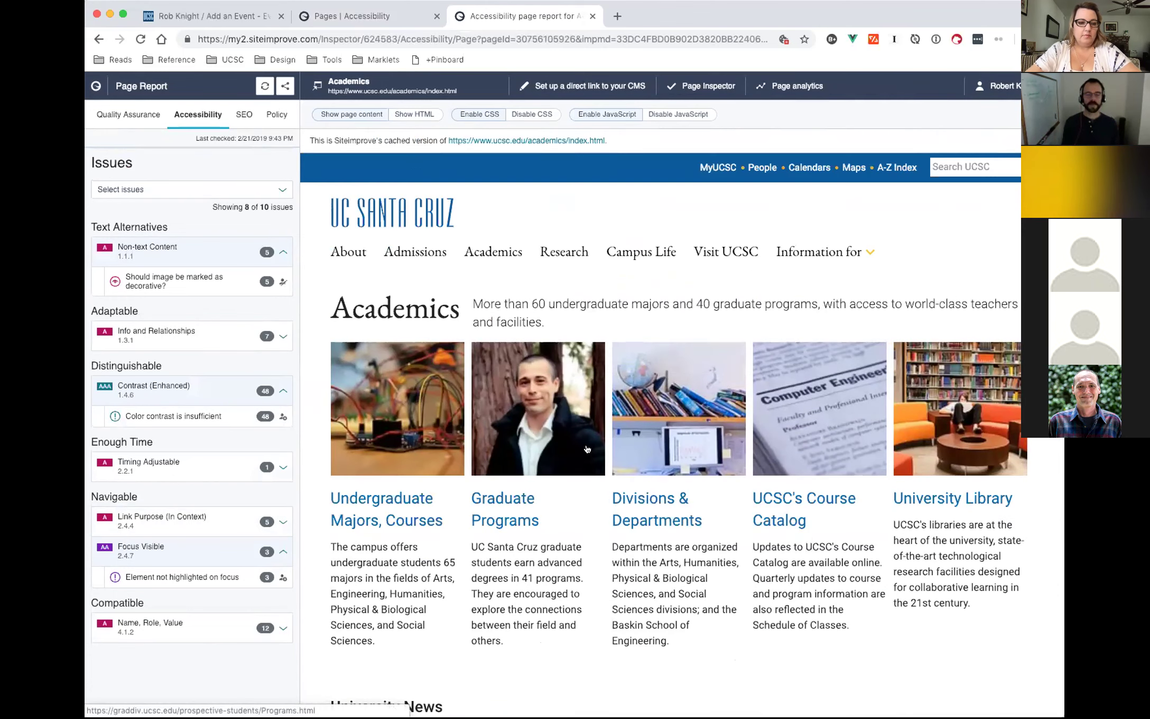
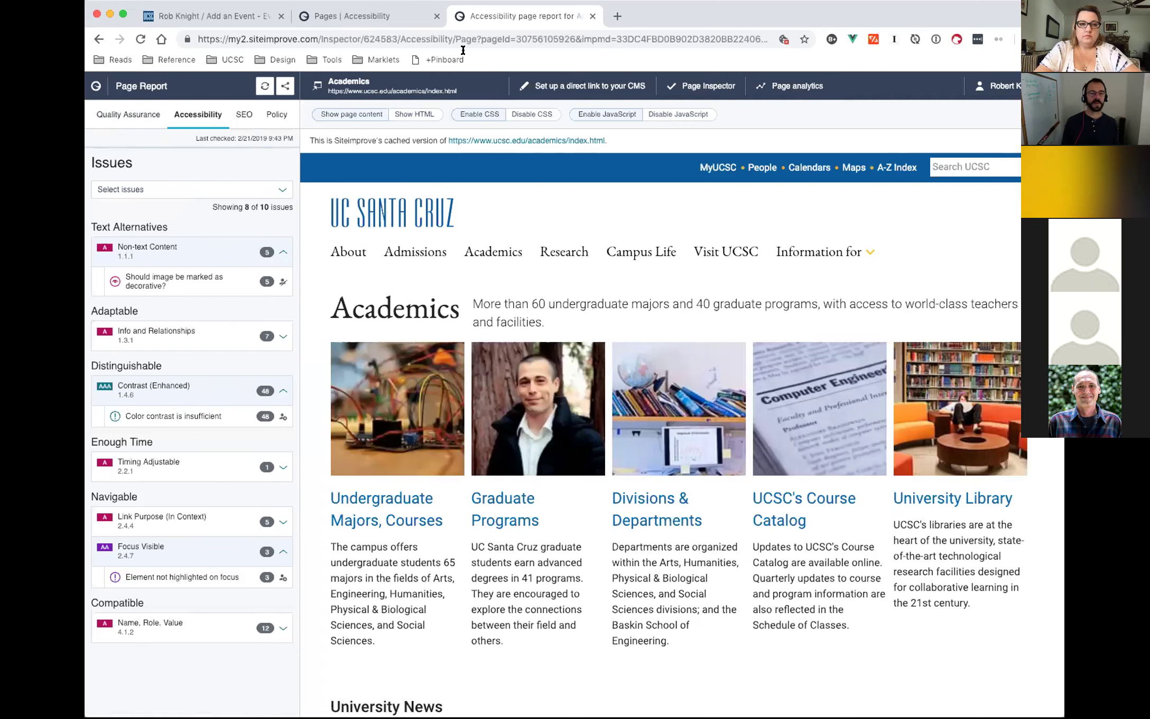
# Step: Return to the main campus report, open its Accessibility Overview, and switch to the overview of the SC - Alumni site
pyautogui.click(359, 16)
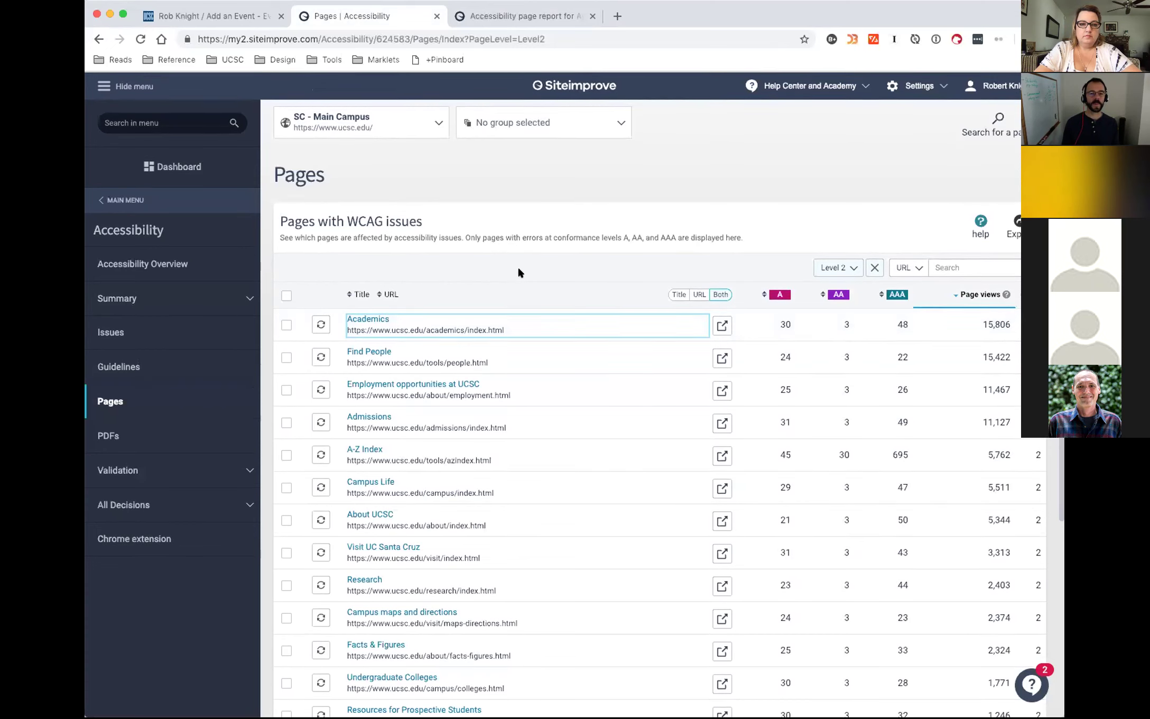
pyautogui.click(127, 264)
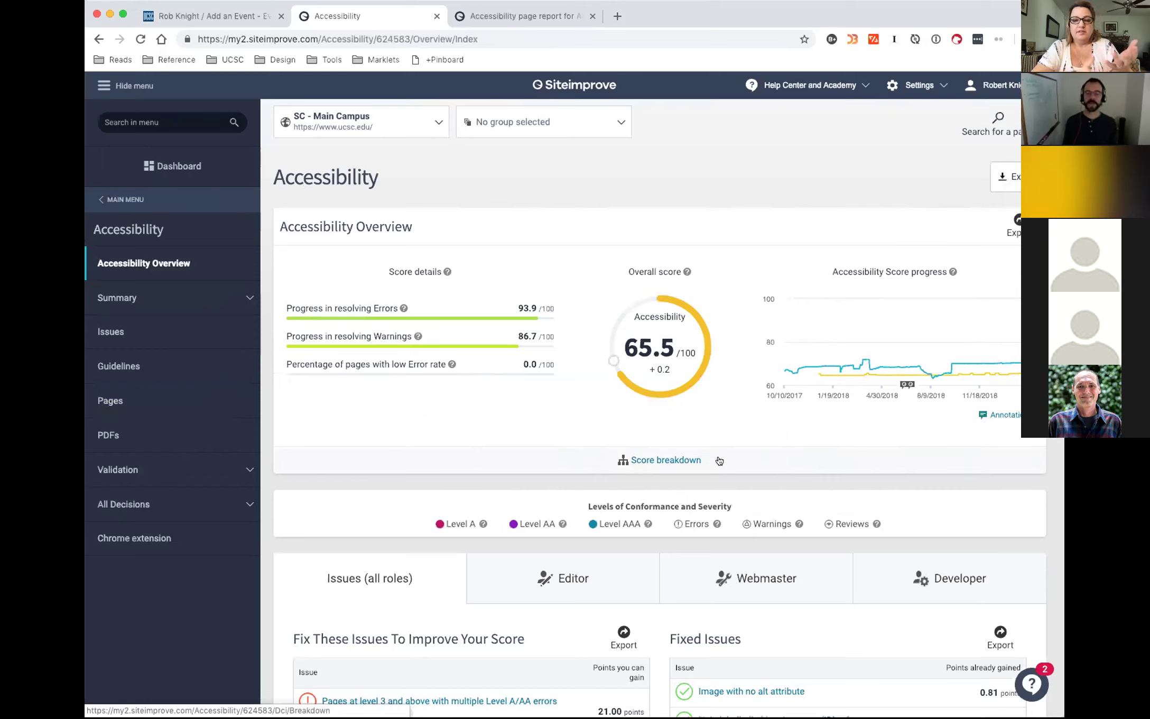
pyautogui.click(388, 131)
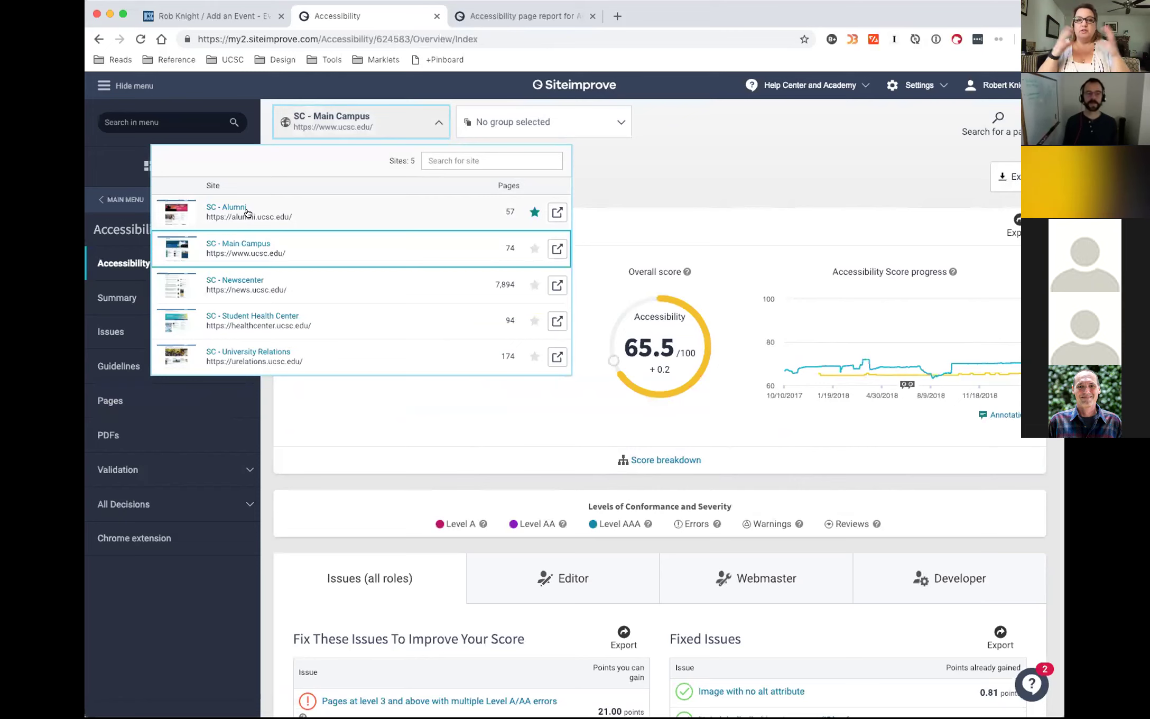
pyautogui.click(248, 212)
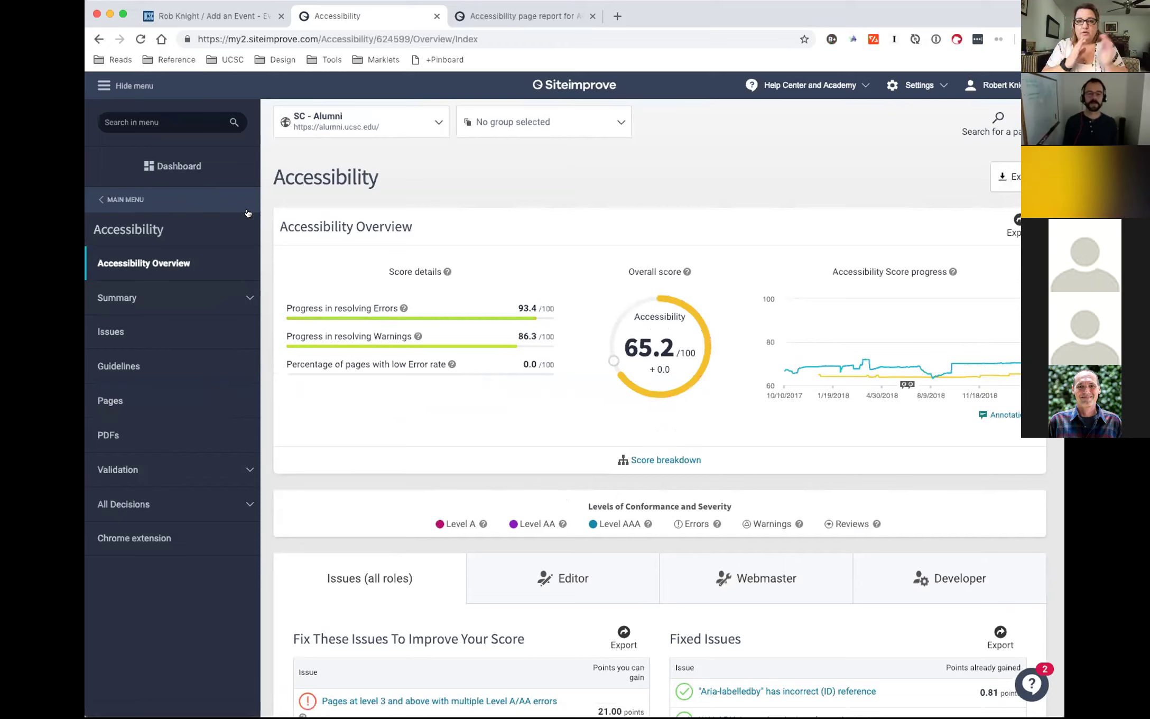
# Step: View the accessibility overview of the SC - Student Health Center site, and switch to the SC - Newscenter site
pyautogui.click(353, 112)
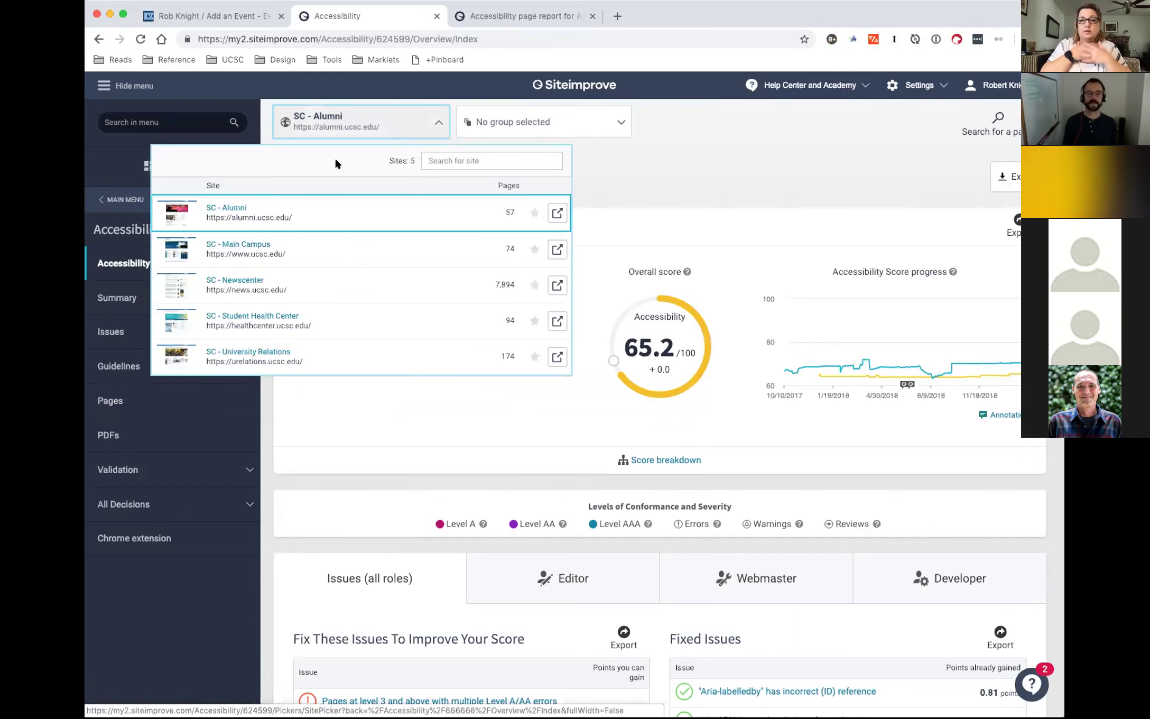
pyautogui.click(321, 316)
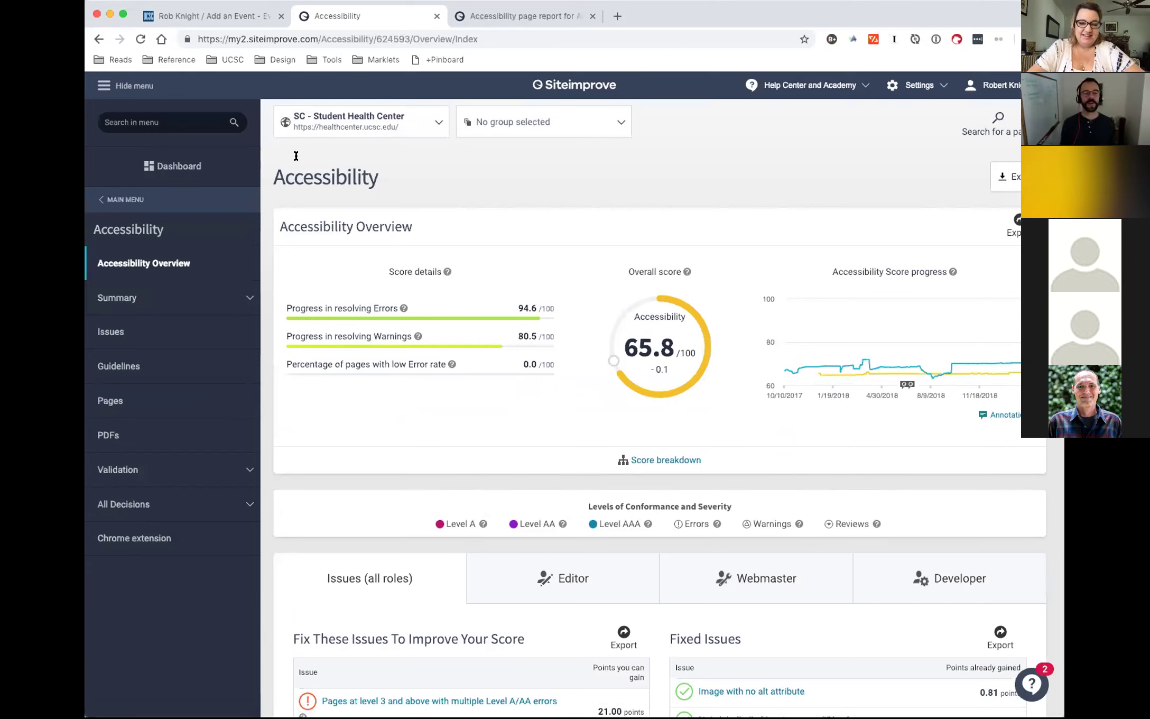
pyautogui.click(352, 119)
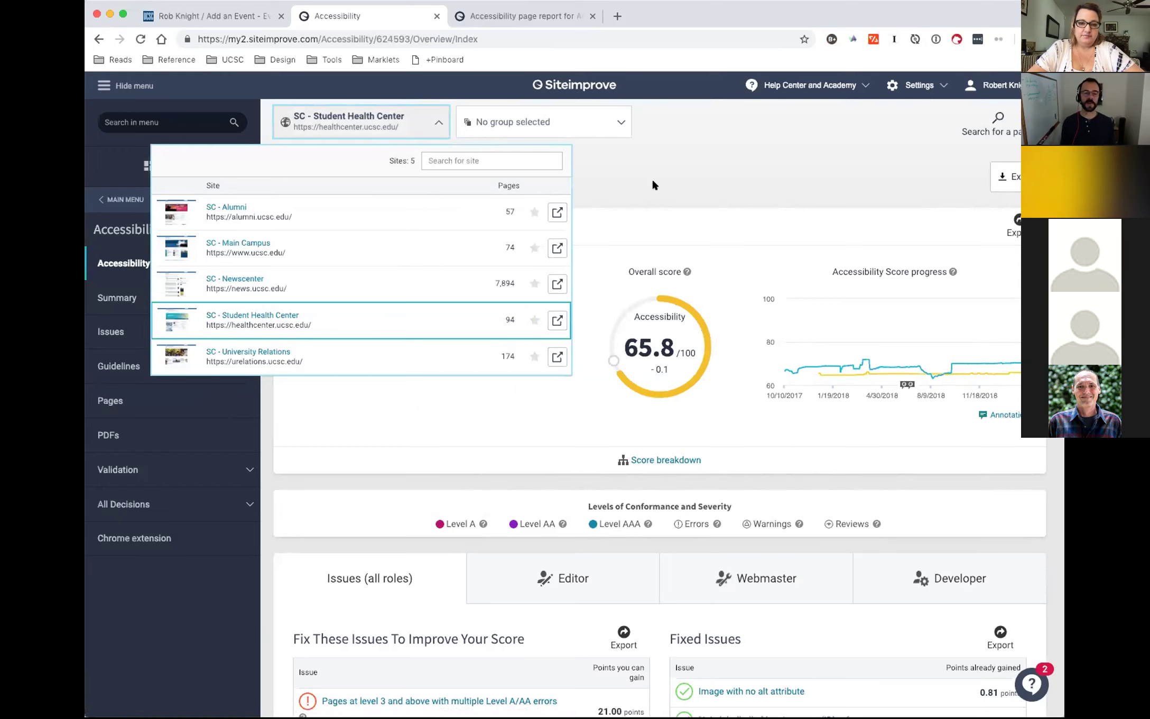
pyautogui.click(302, 285)
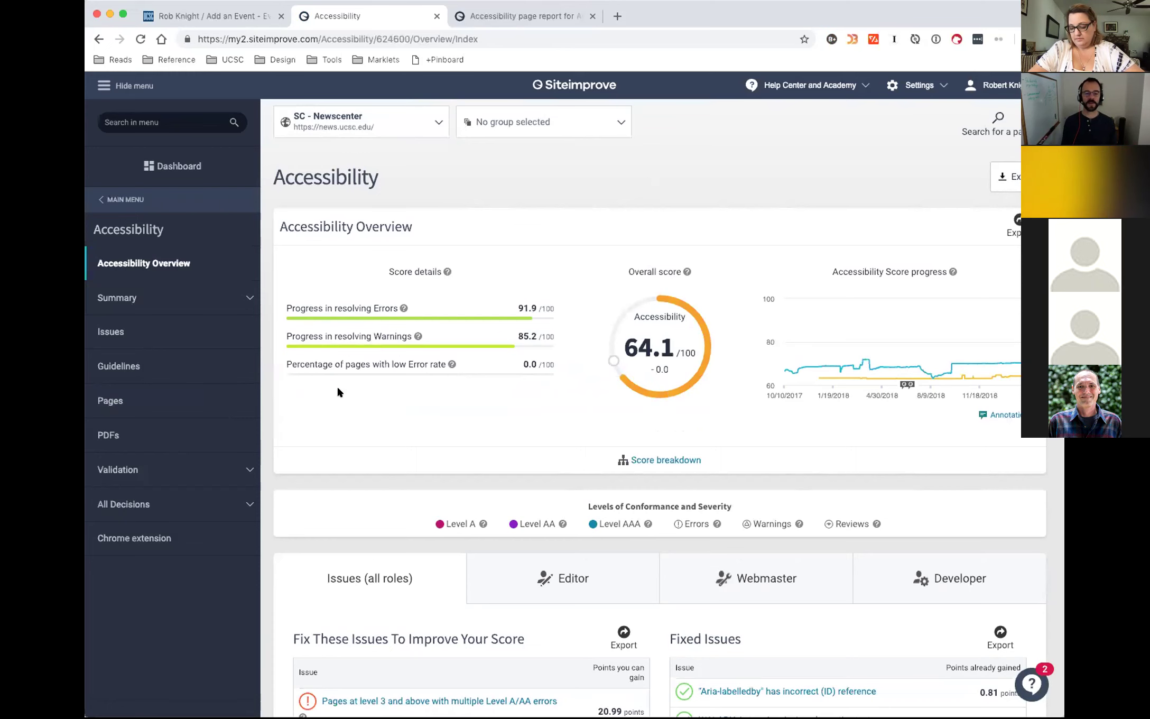
# Step: Look through the Newscenter accessibility overview and open the full list of issues to fix
pyautogui.scroll(-1, 379, 434)
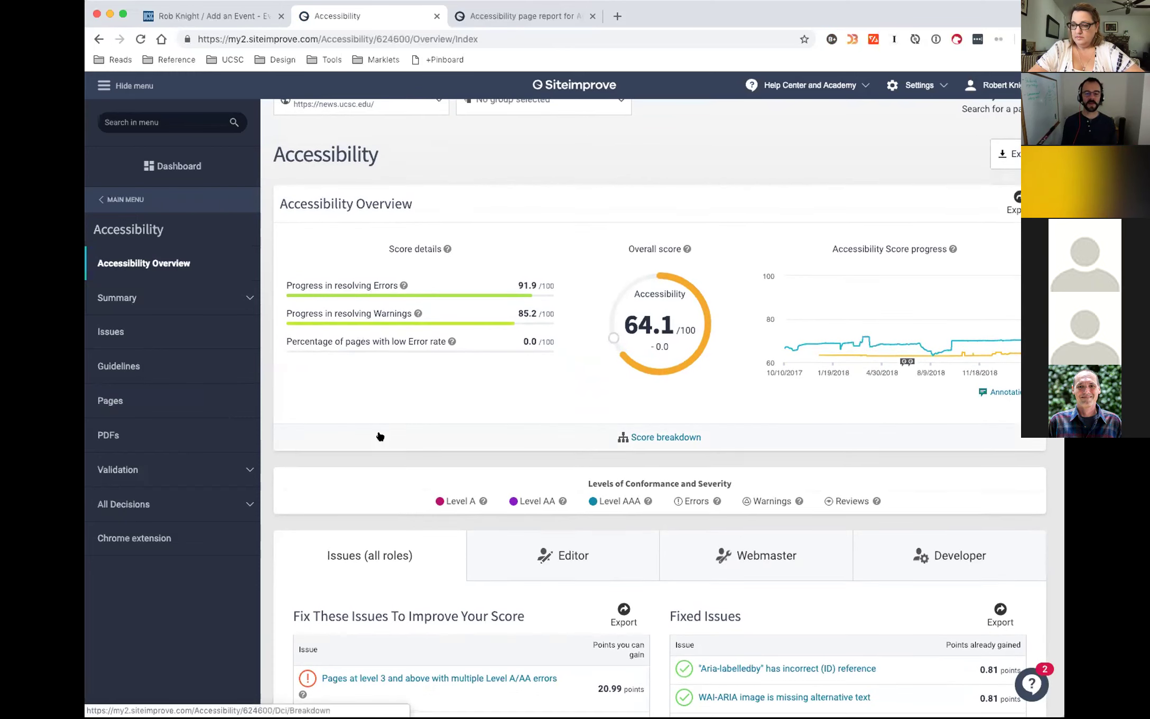
pyautogui.scroll(1, 380, 434)
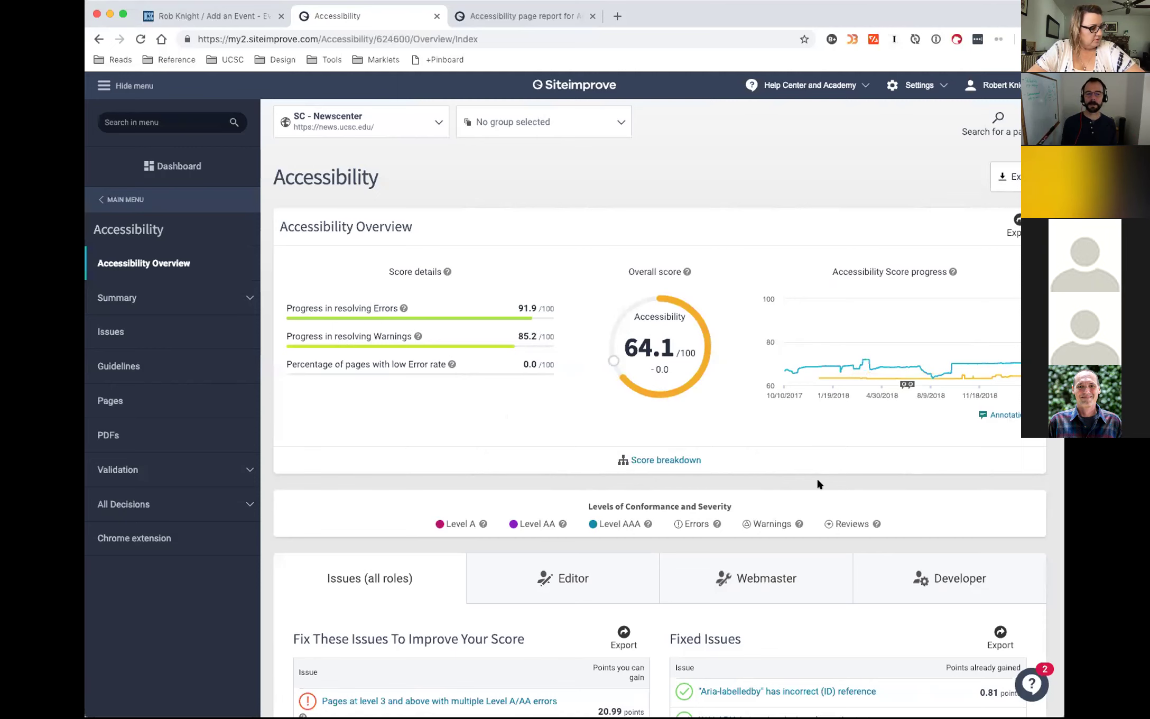
pyautogui.scroll(-3, 816, 482)
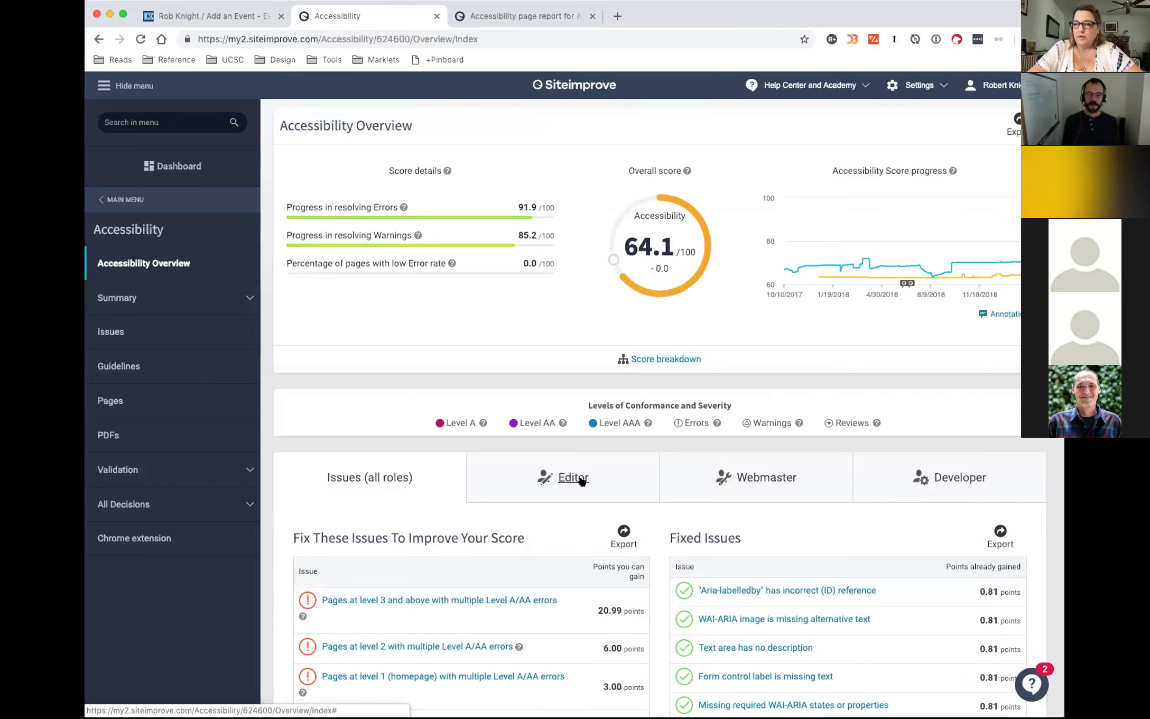
pyautogui.scroll(-6, 598, 491)
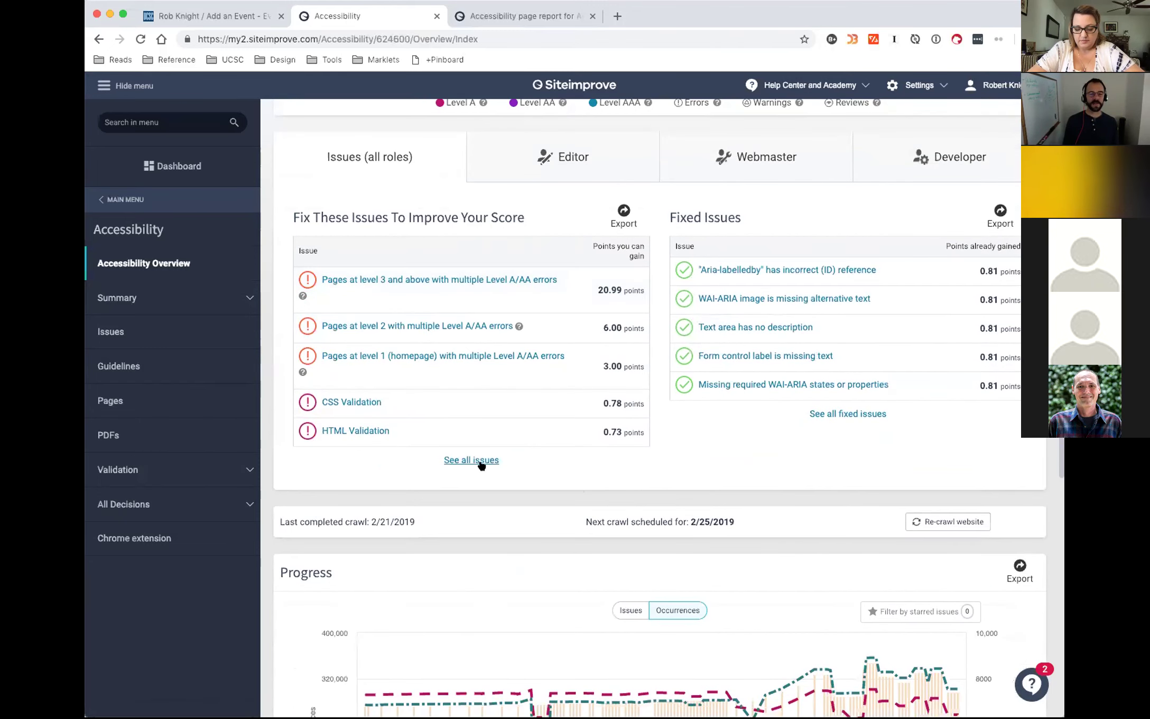
pyautogui.click(472, 460)
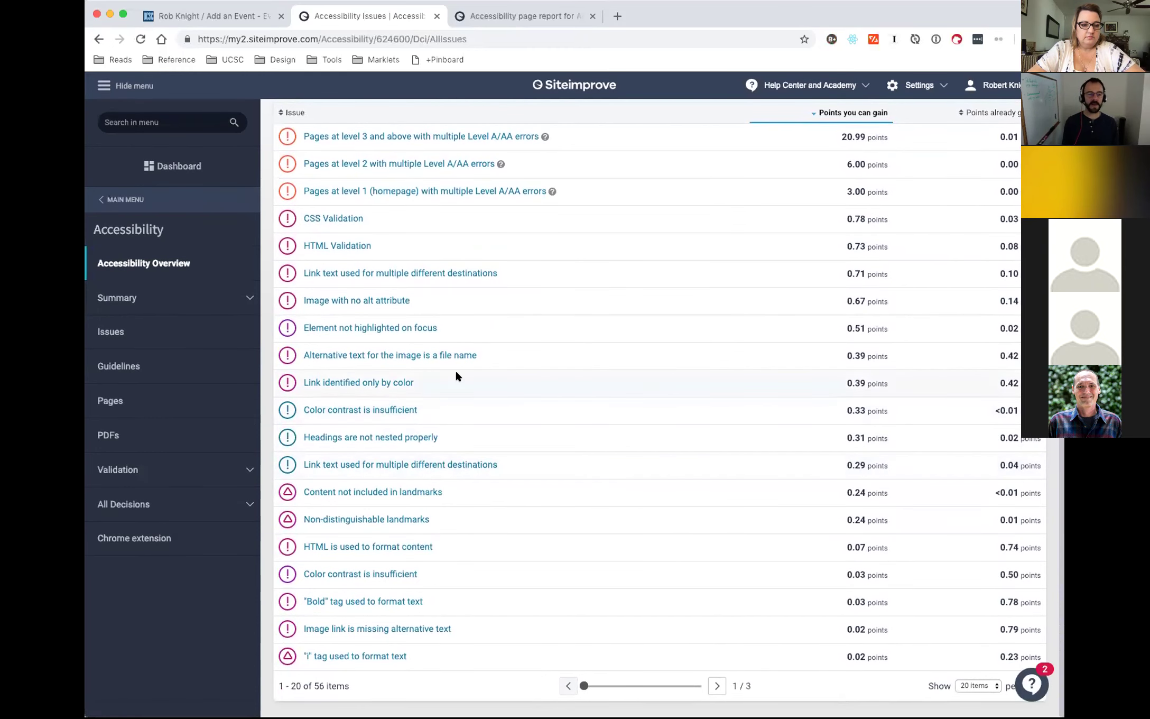
# Step: Open the Newscenter site's PDFs with accessibility issues and examine the listed documents, including their machine-readable text and tagging status
pyautogui.click(103, 436)
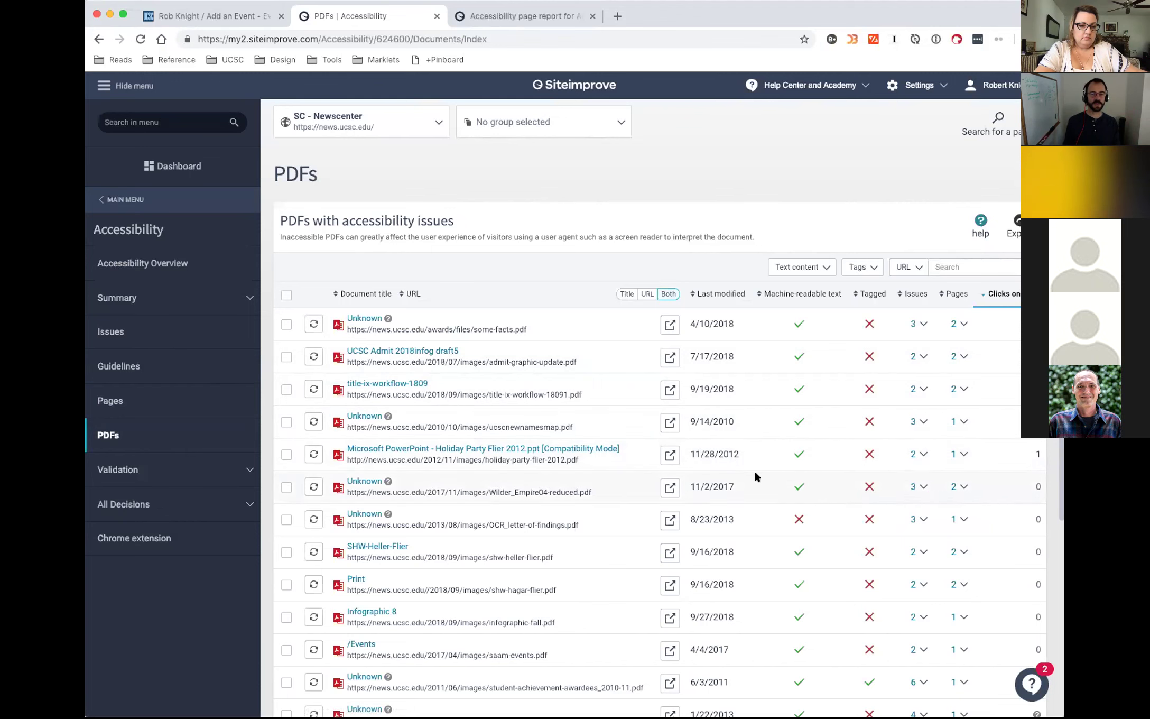
pyautogui.scroll(-3, 753, 458)
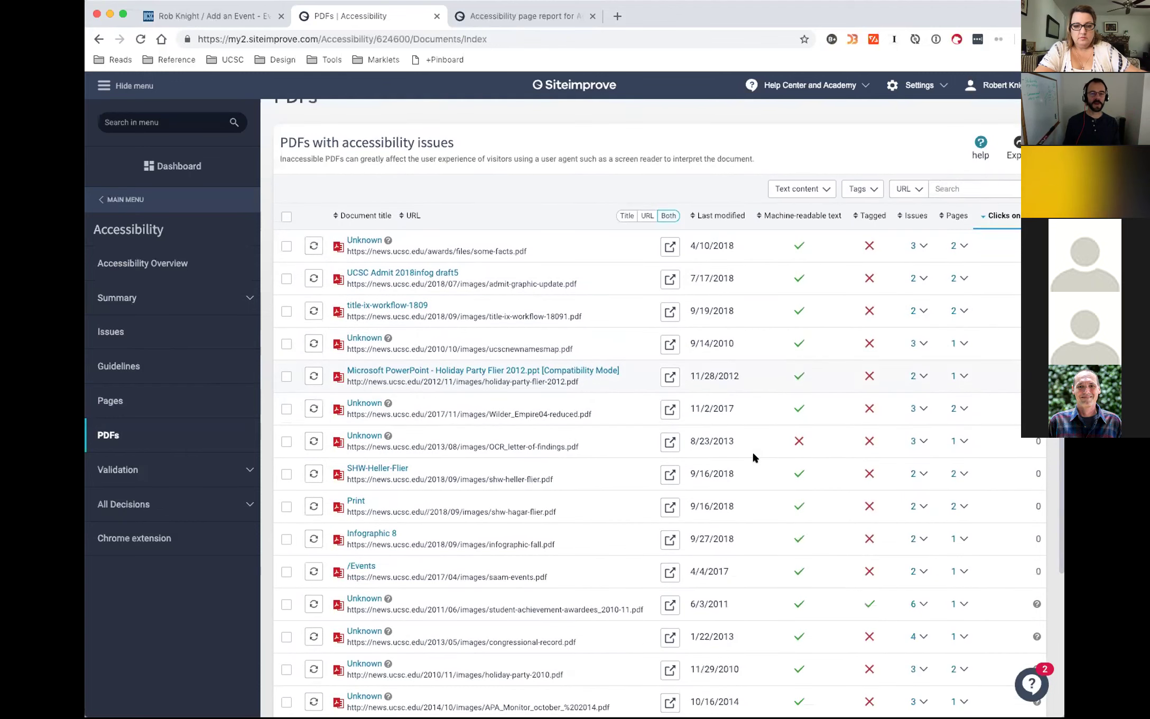
pyautogui.scroll(-2, 753, 457)
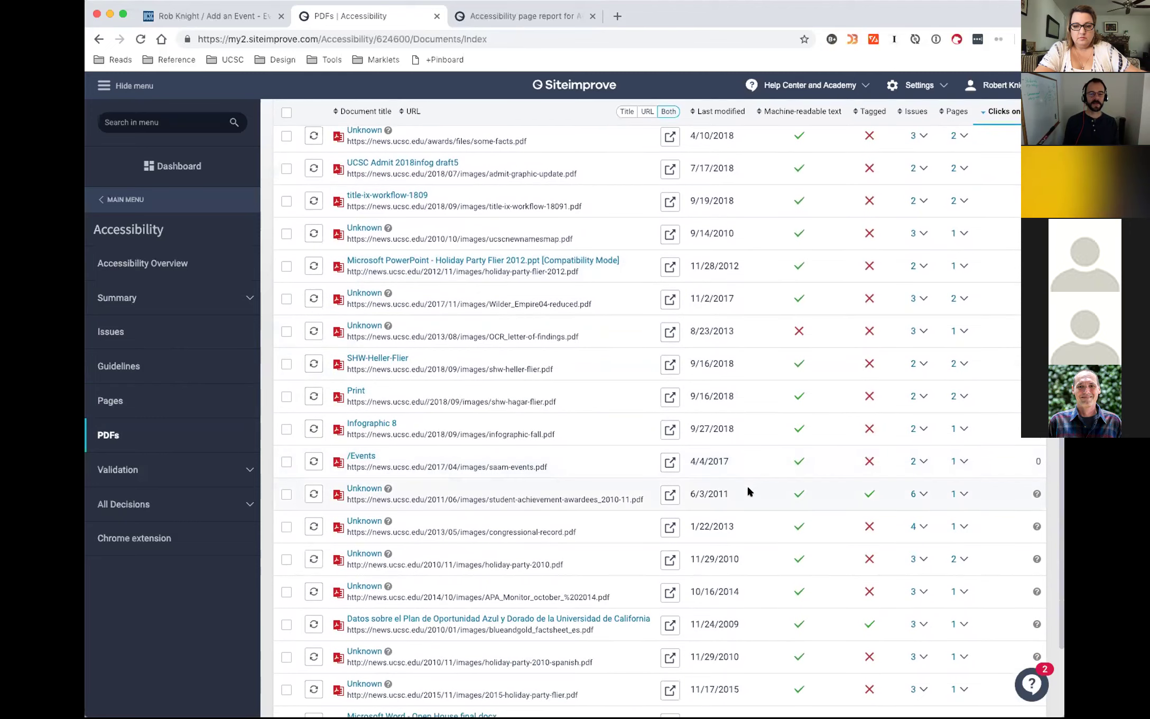
pyautogui.scroll(-3, 749, 491)
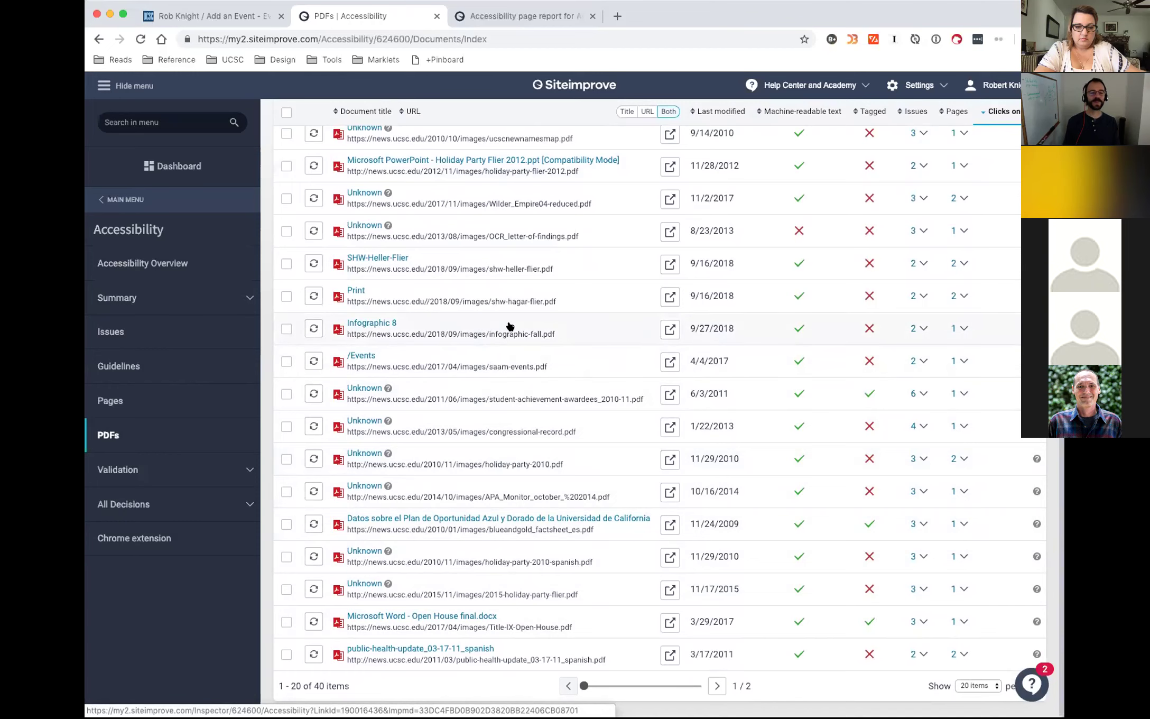
pyautogui.scroll(3, 510, 326)
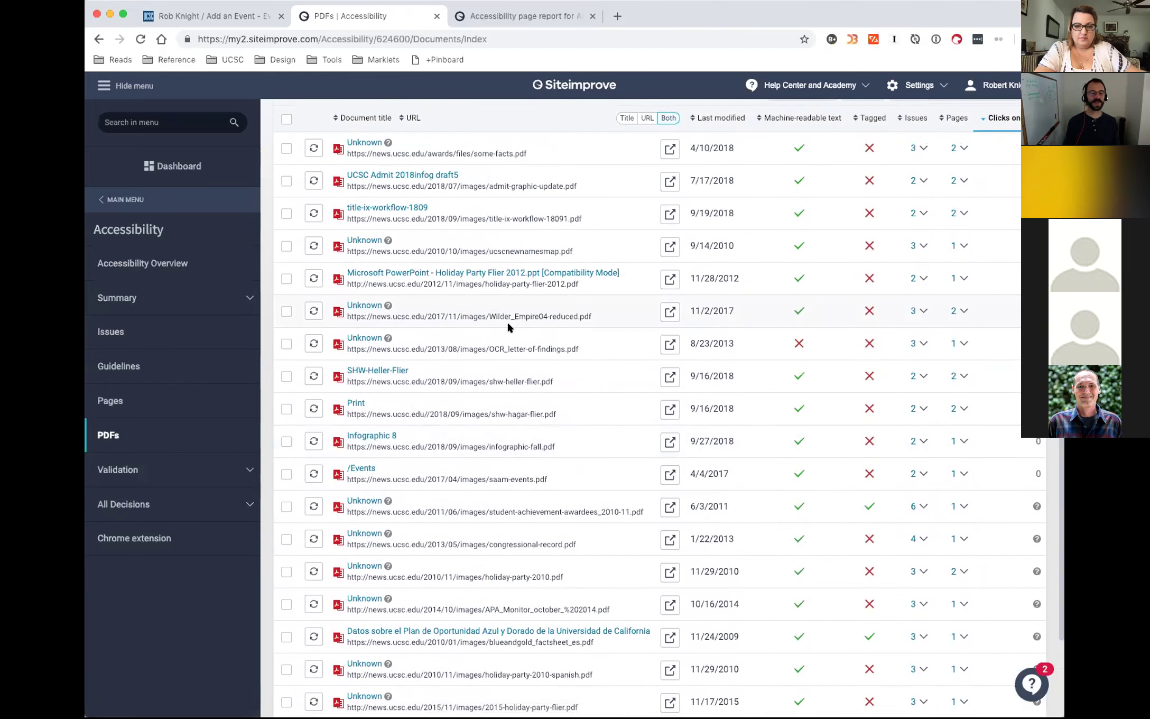
pyautogui.scroll(2, 507, 325)
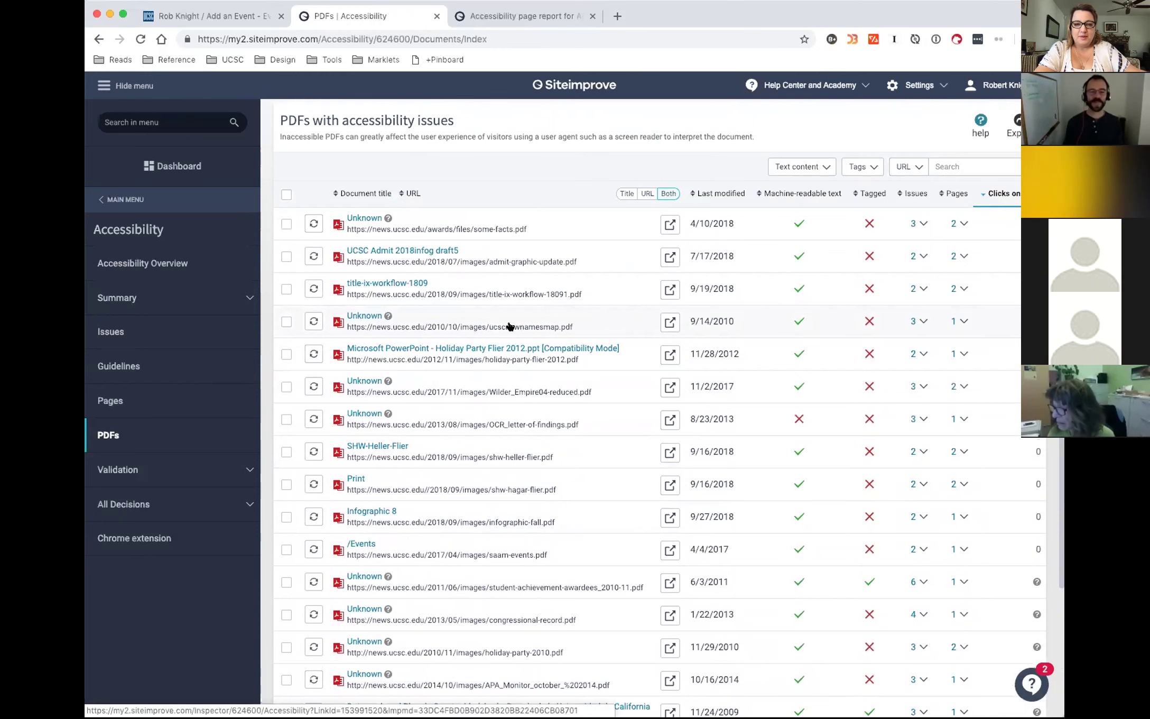
pyautogui.scroll(3, 509, 326)
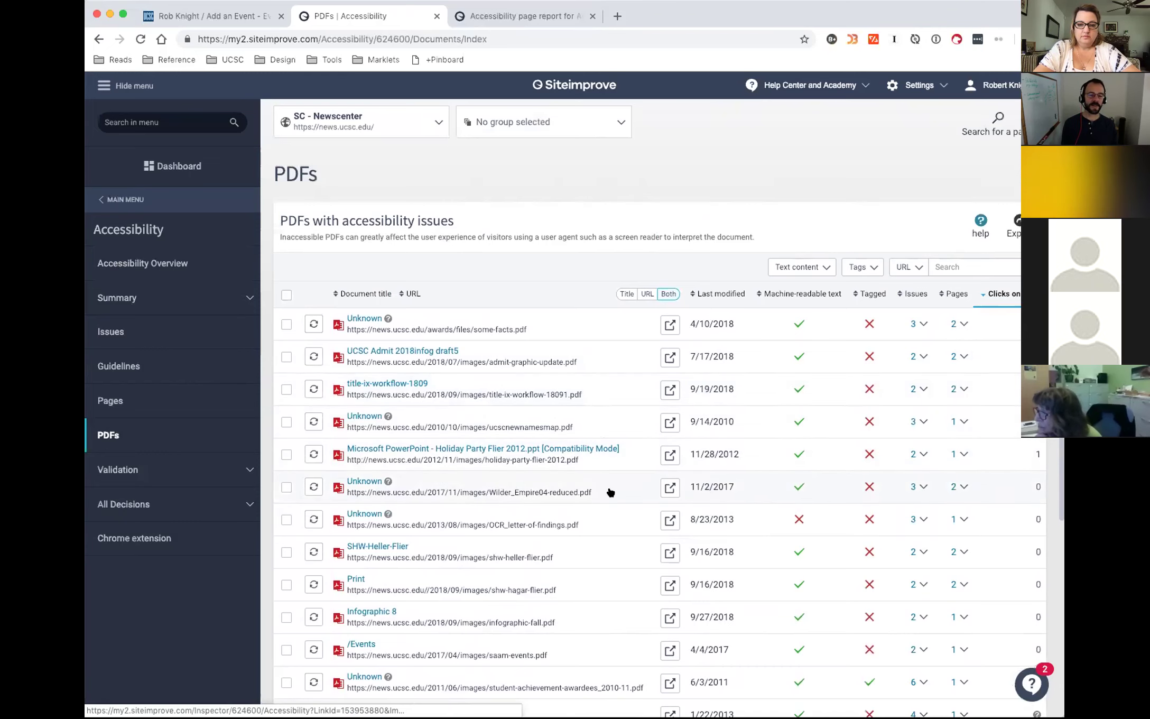
pyautogui.scroll(-1, 610, 492)
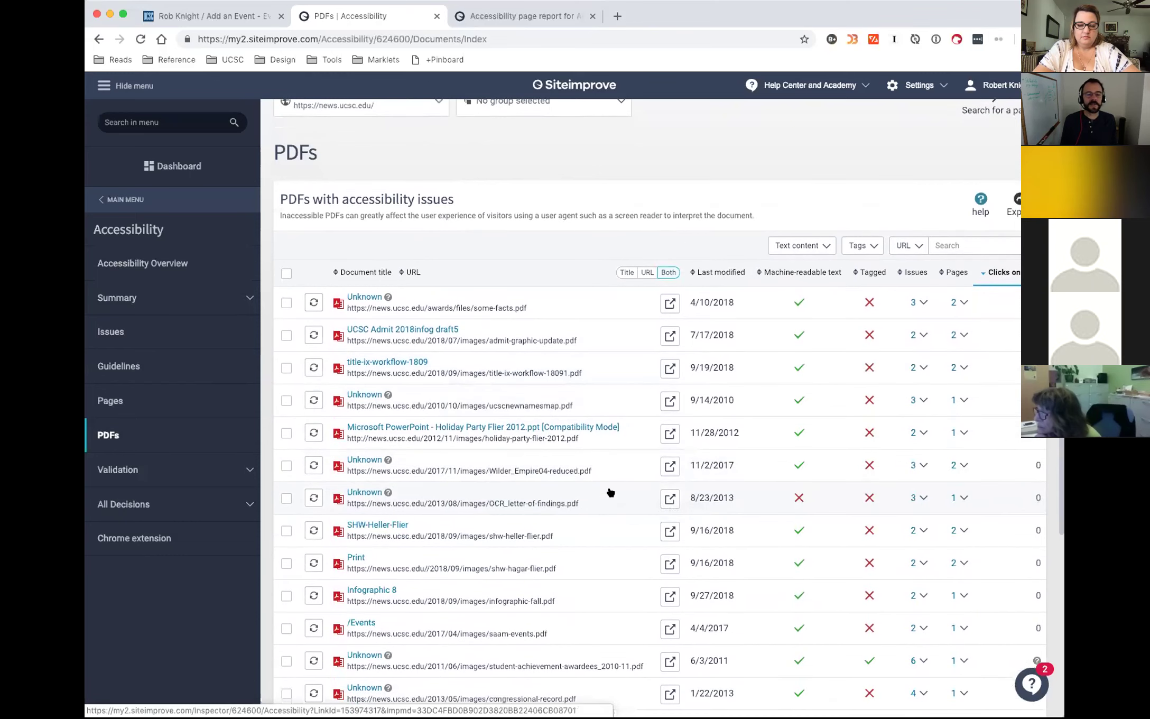
pyautogui.scroll(1, 611, 492)
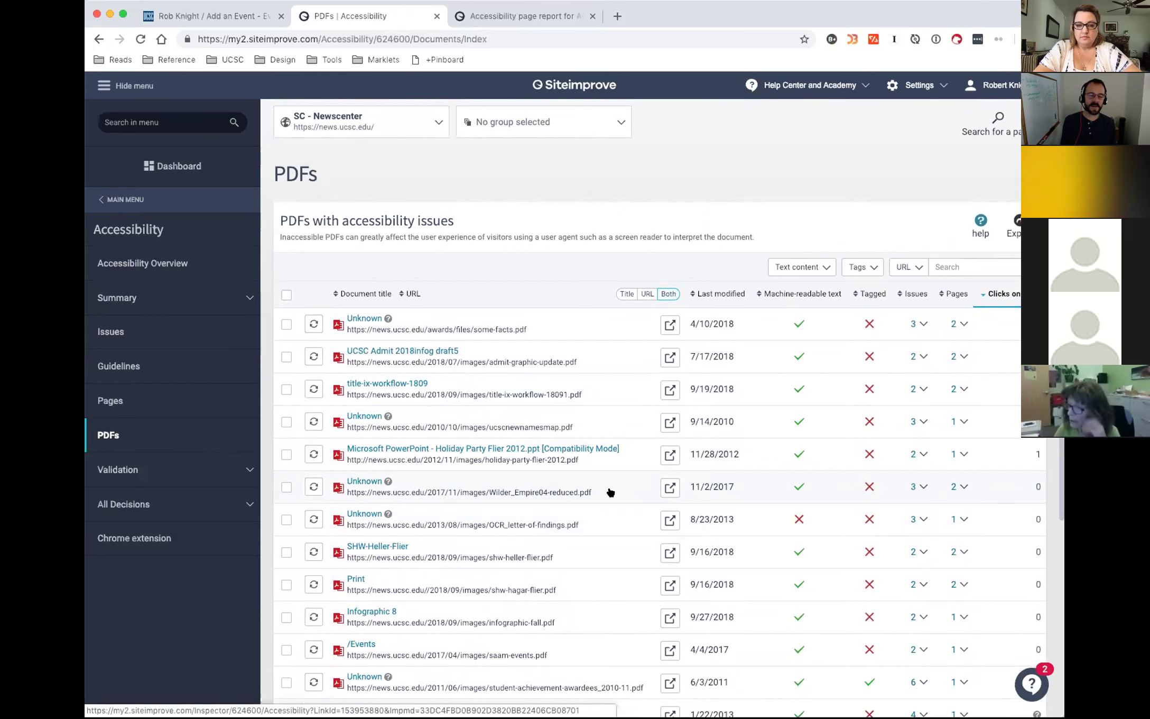
pyautogui.scroll(-4, 610, 492)
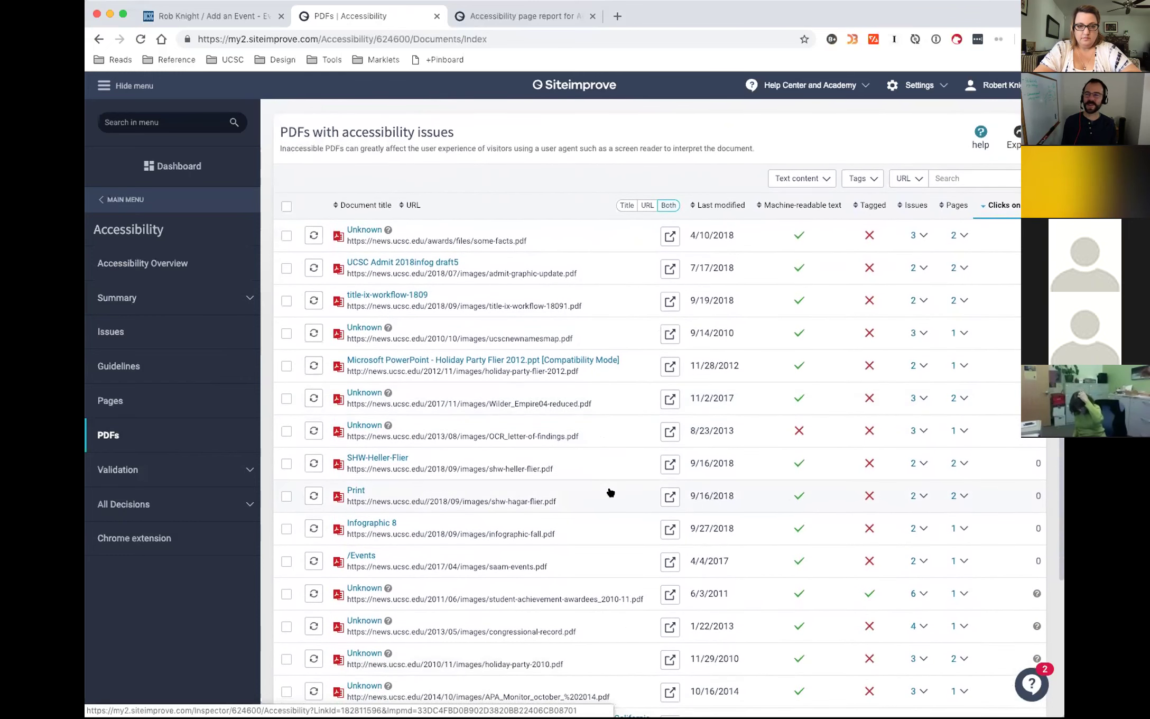
pyautogui.scroll(-1, 611, 492)
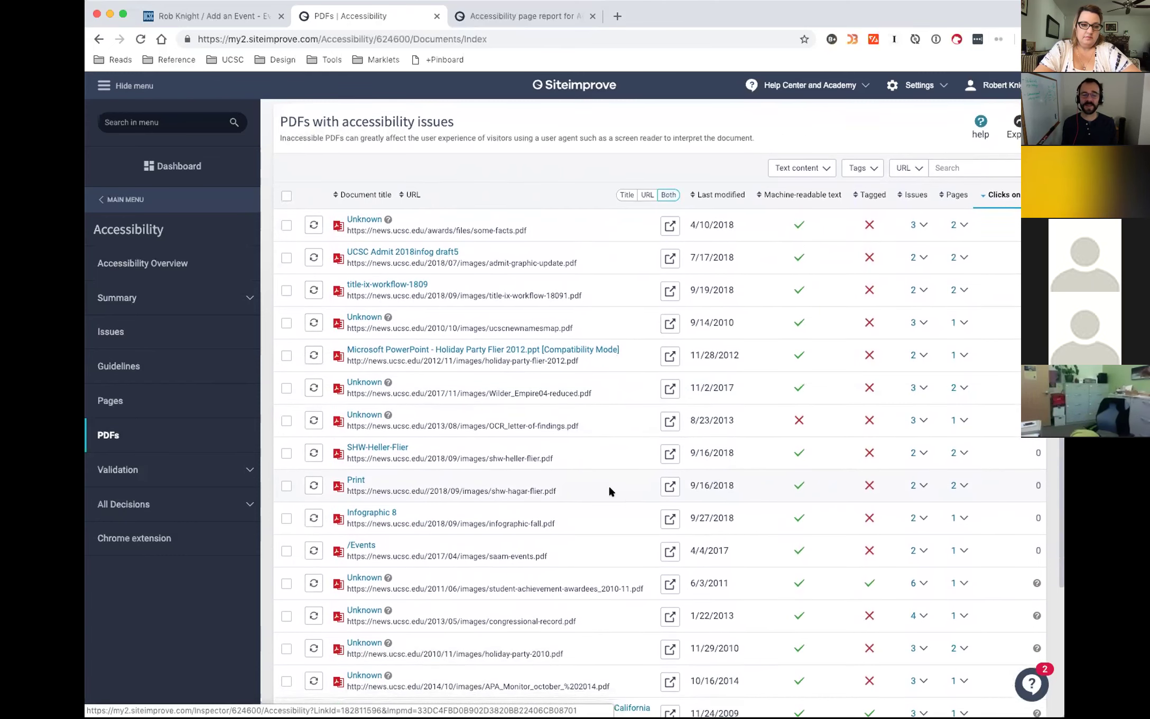
pyautogui.scroll(-1, 611, 492)
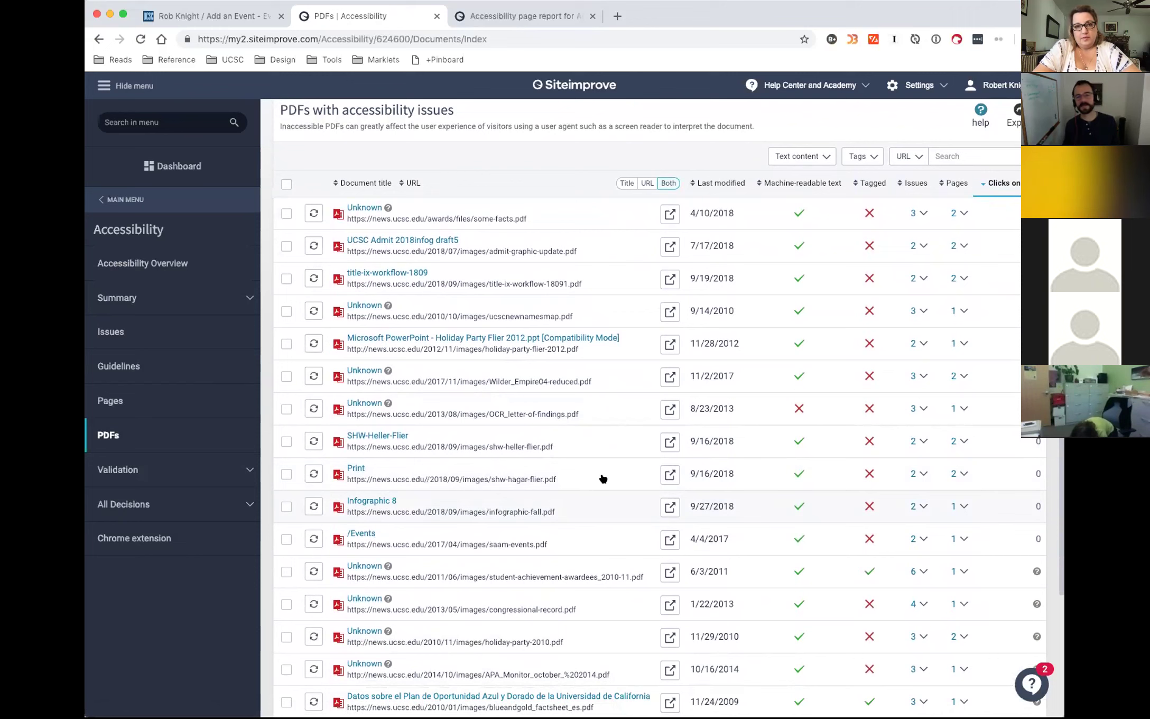
# Step: Return to the Newscenter Accessibility Overview, show the list of monitored sites, and close it without switching
pyautogui.click(148, 260)
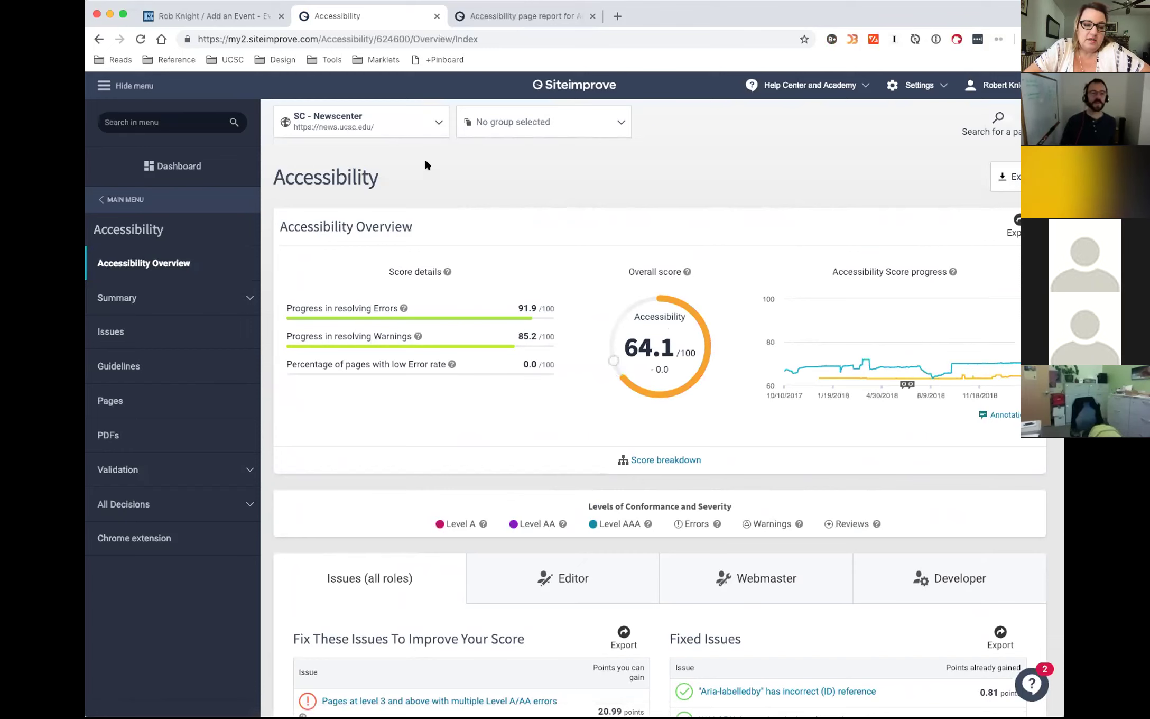
pyautogui.click(407, 127)
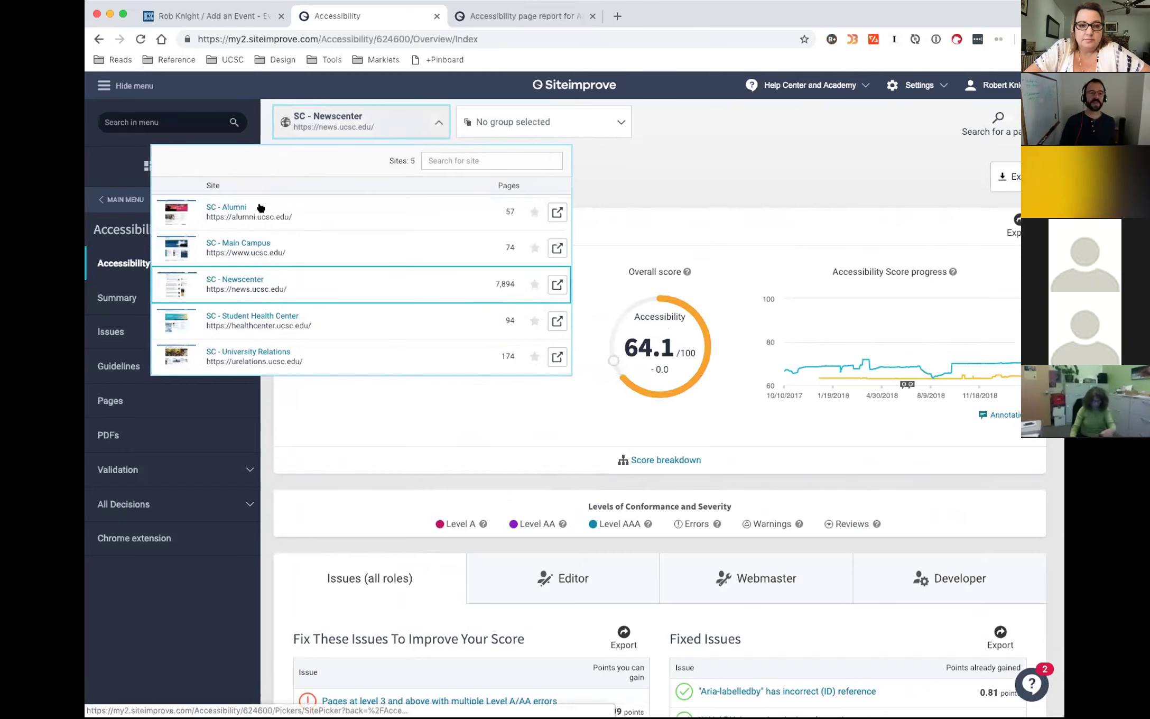
pyautogui.click(653, 187)
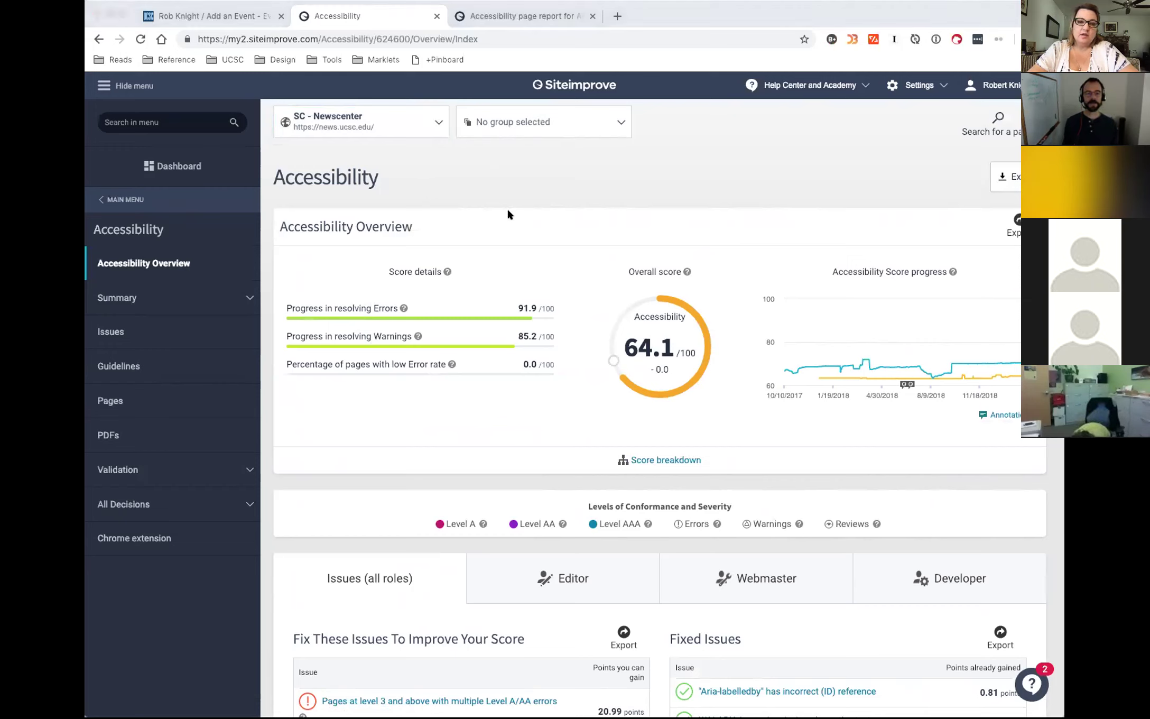
pyautogui.click(745, 248)
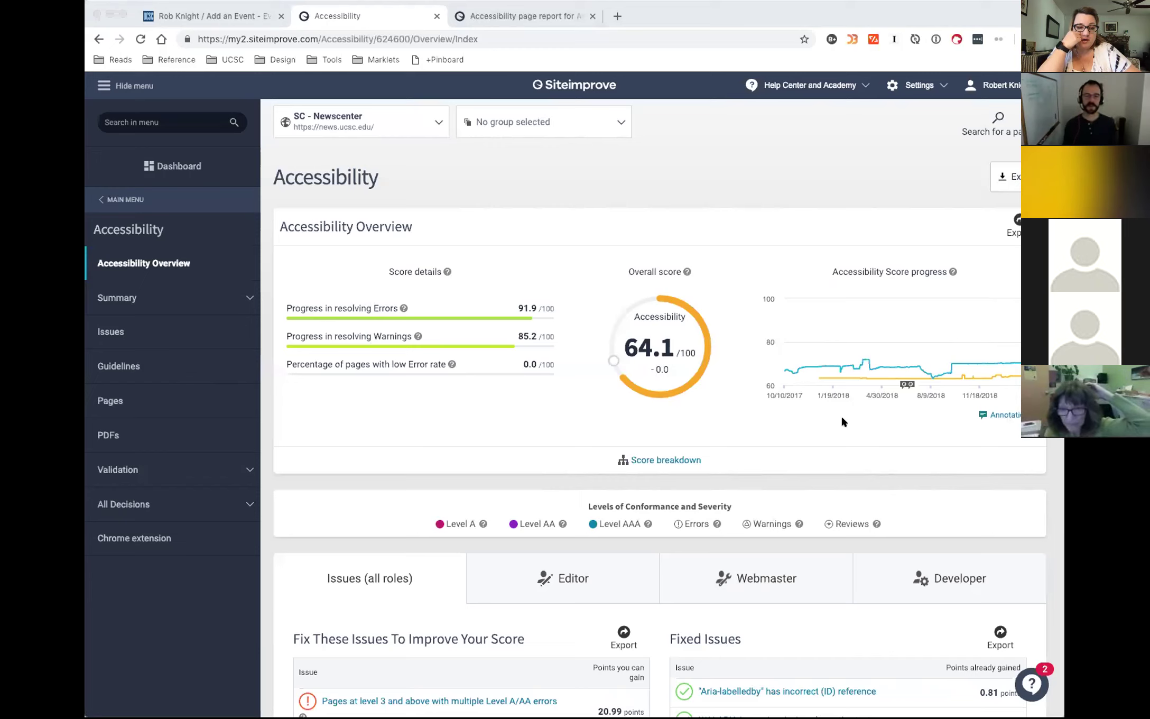
pyautogui.click(716, 12)
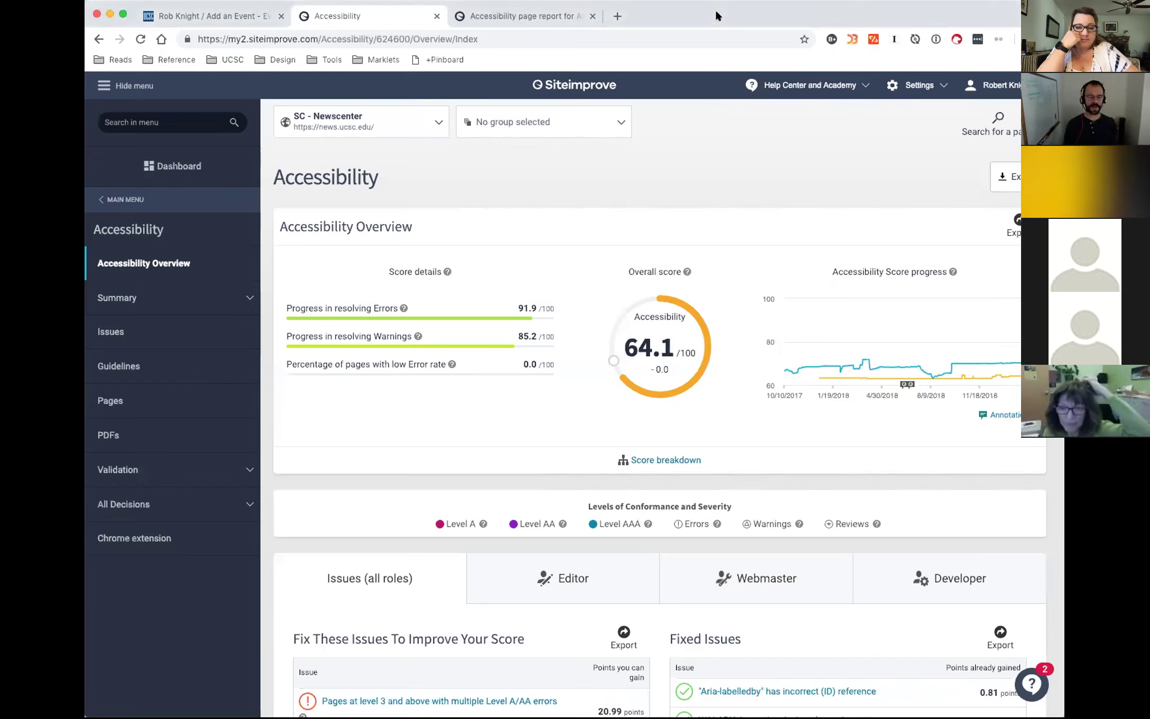
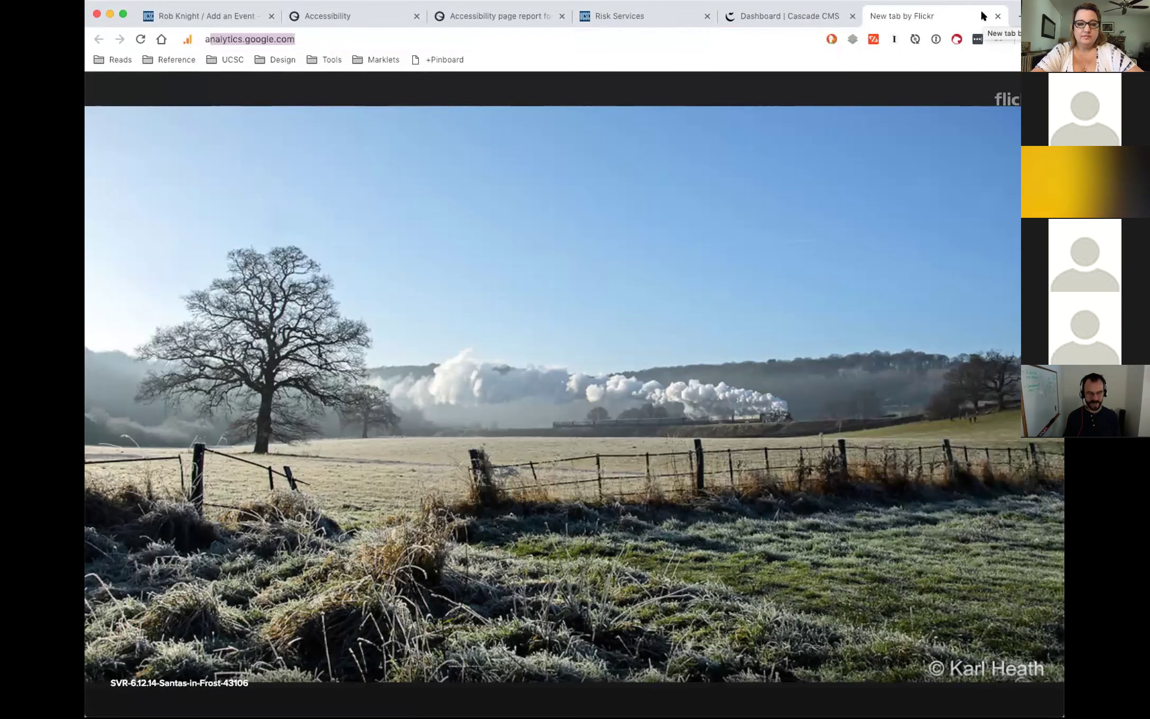
# Step: Search YouTube for google analytics
pyautogui.press('BackSpace')
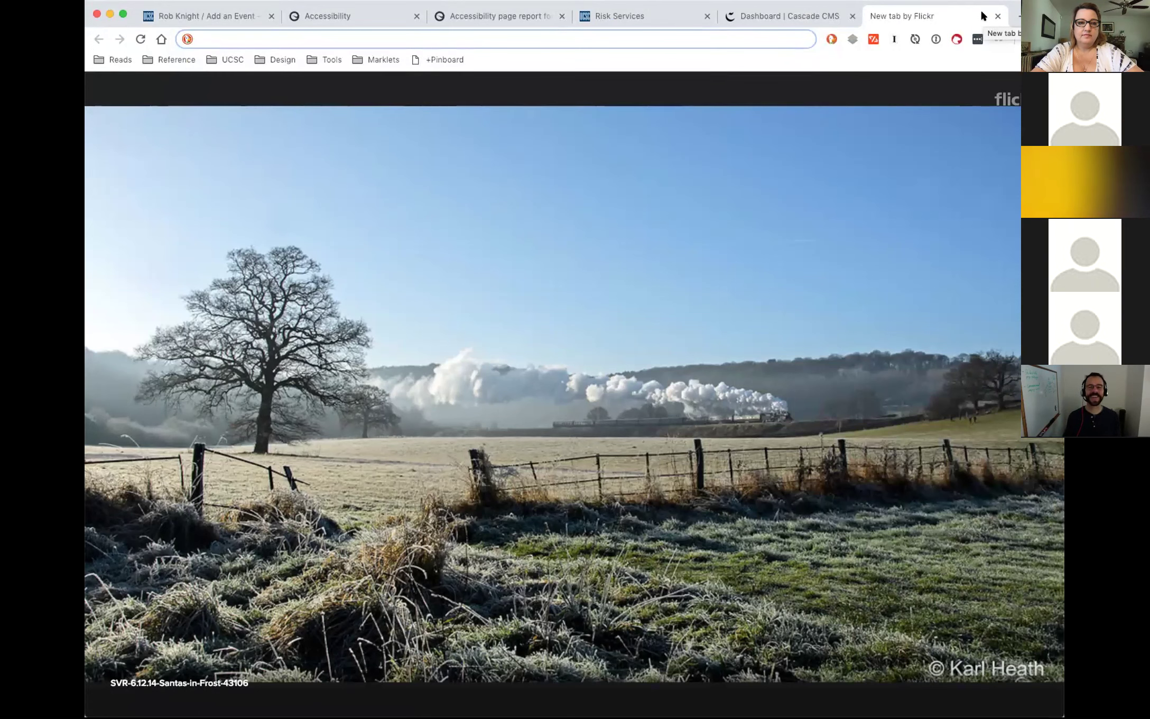
pyautogui.write('!')
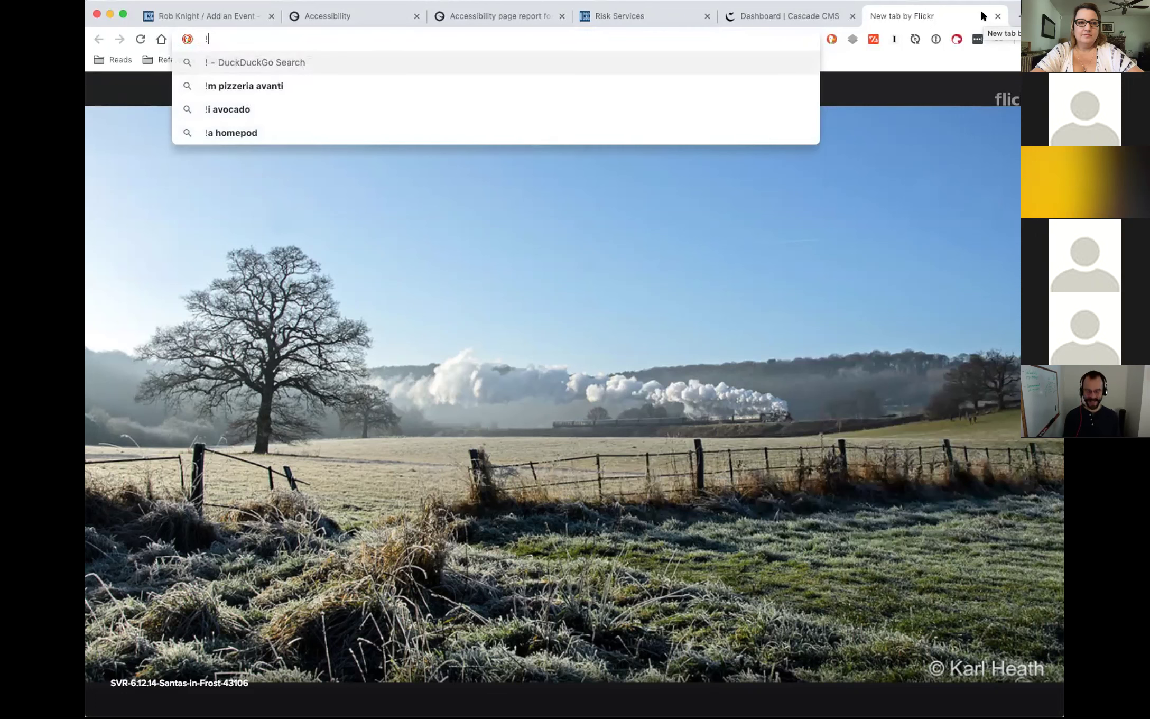
pyautogui.write('yt')
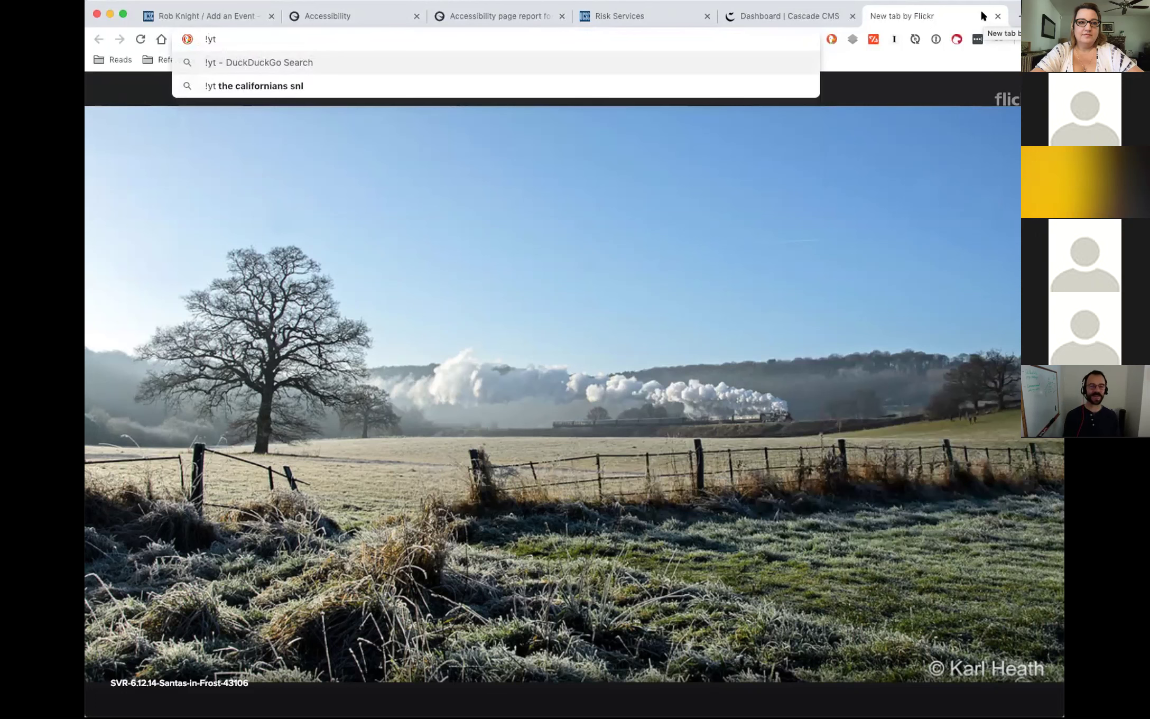
pyautogui.write(' google')
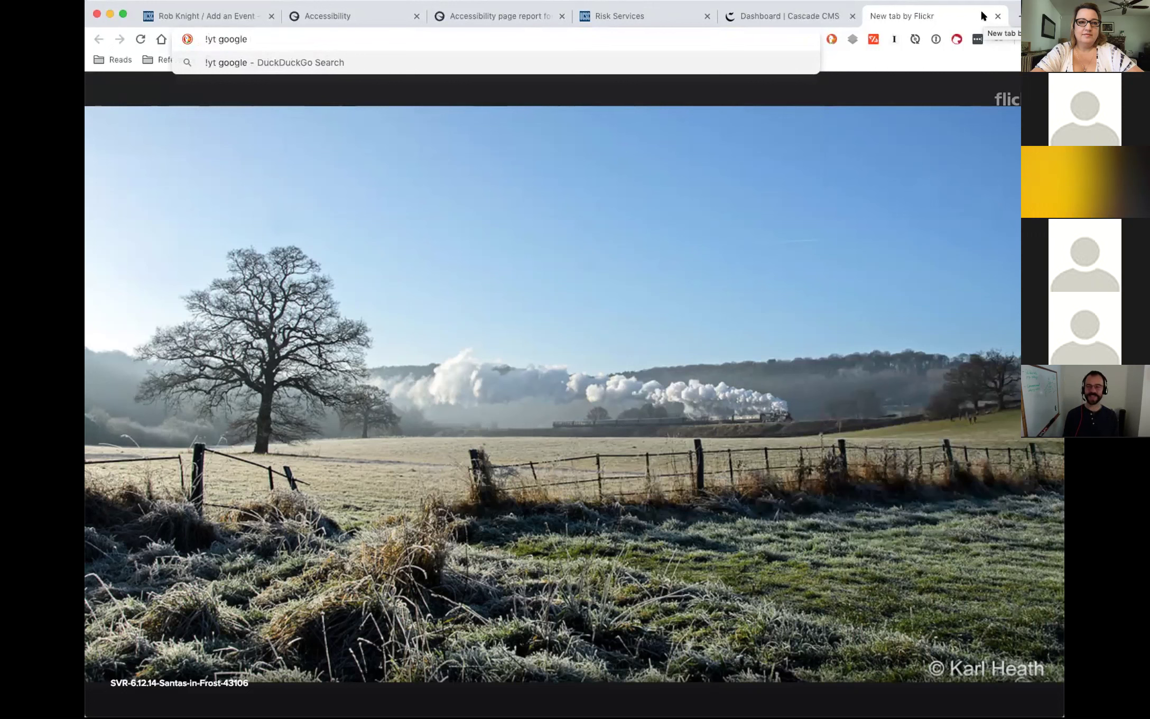
pyautogui.write(' analytics')
pyautogui.press('Return')
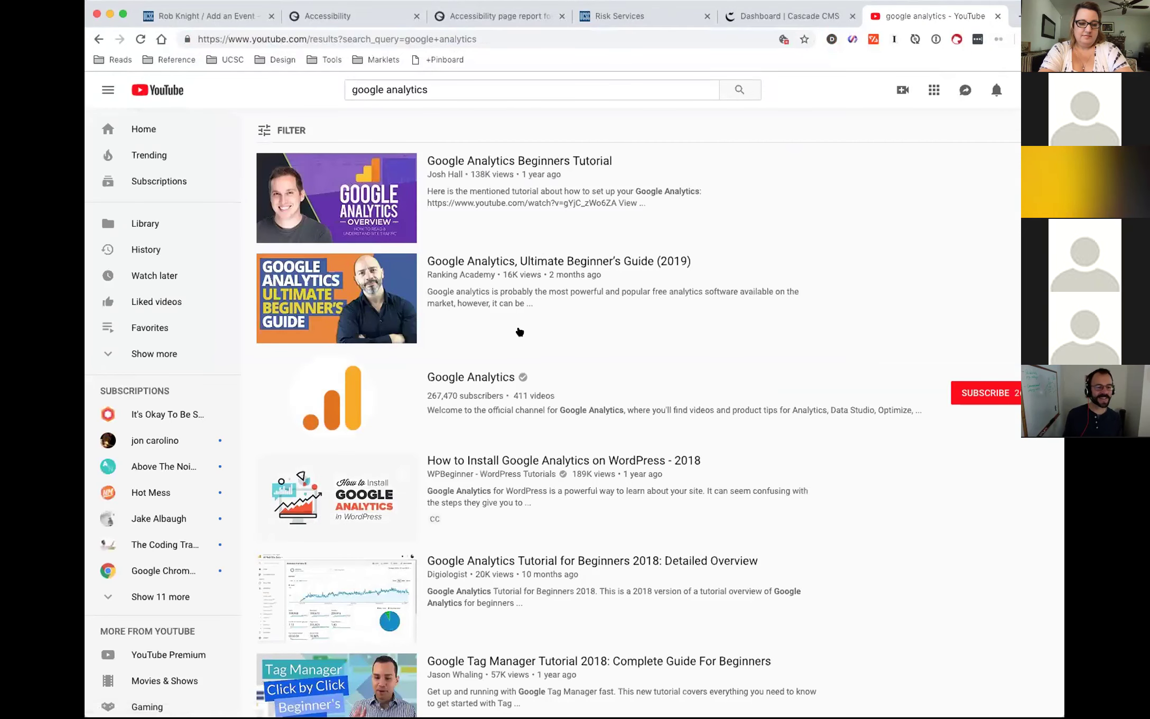
# Step: Open the official Google Analytics channel, pause its featured video, and show the channel's playlists
pyautogui.click(489, 375)
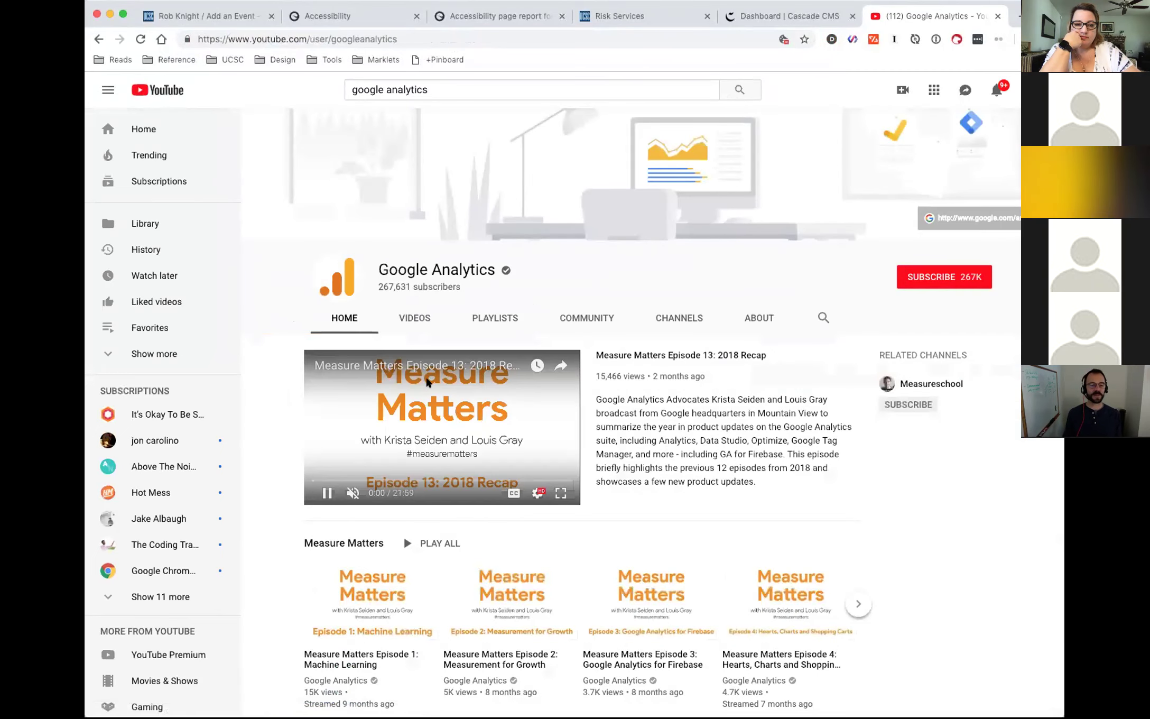
pyautogui.click(327, 492)
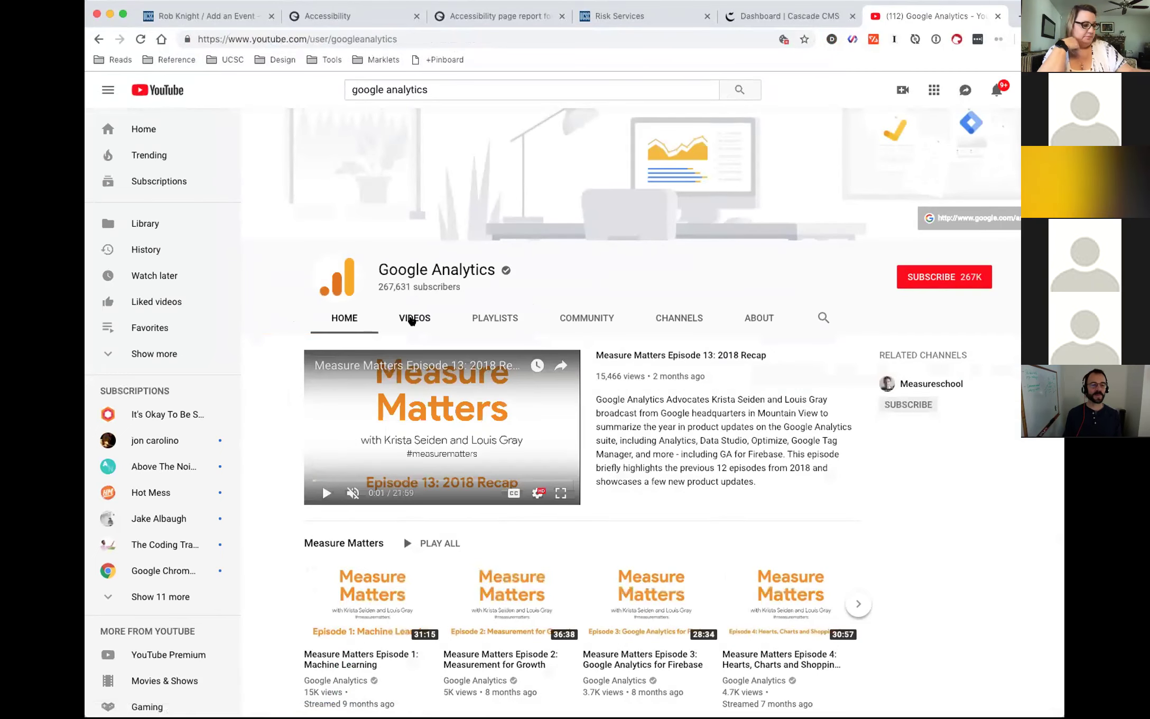
pyautogui.click(473, 317)
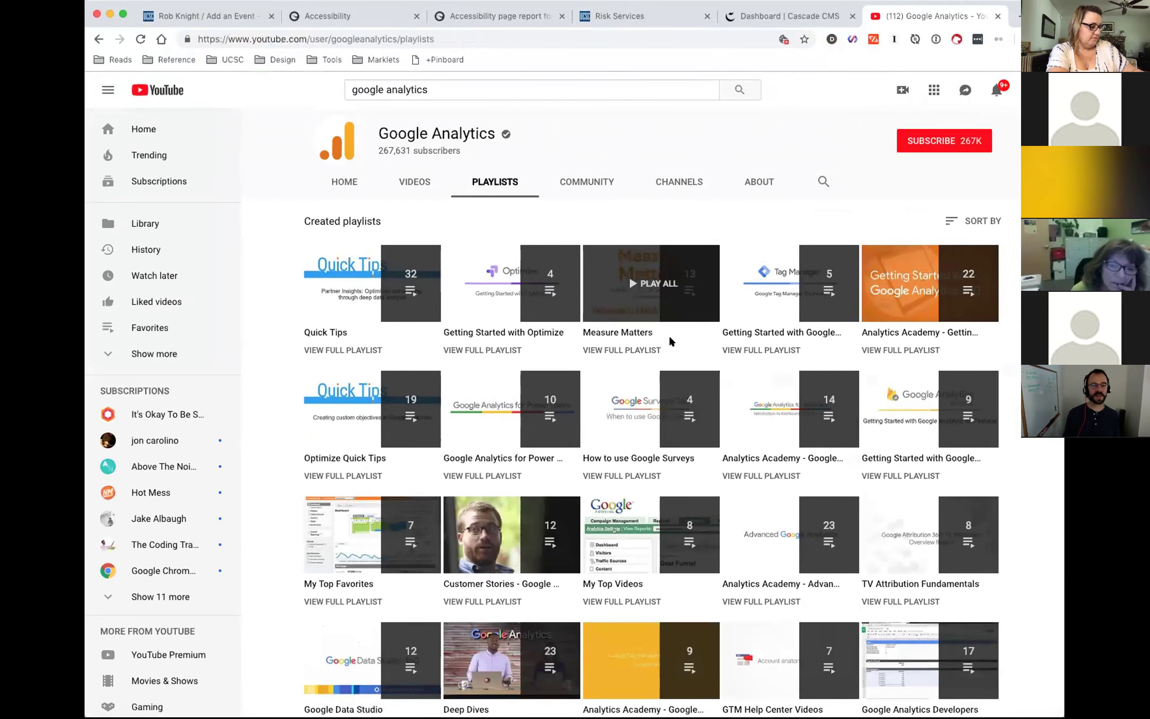
# Step: Preview the Getting Started with Google Tag Manager playlist with its video paused, and return to look through the channel's other playlists
pyautogui.click(794, 333)
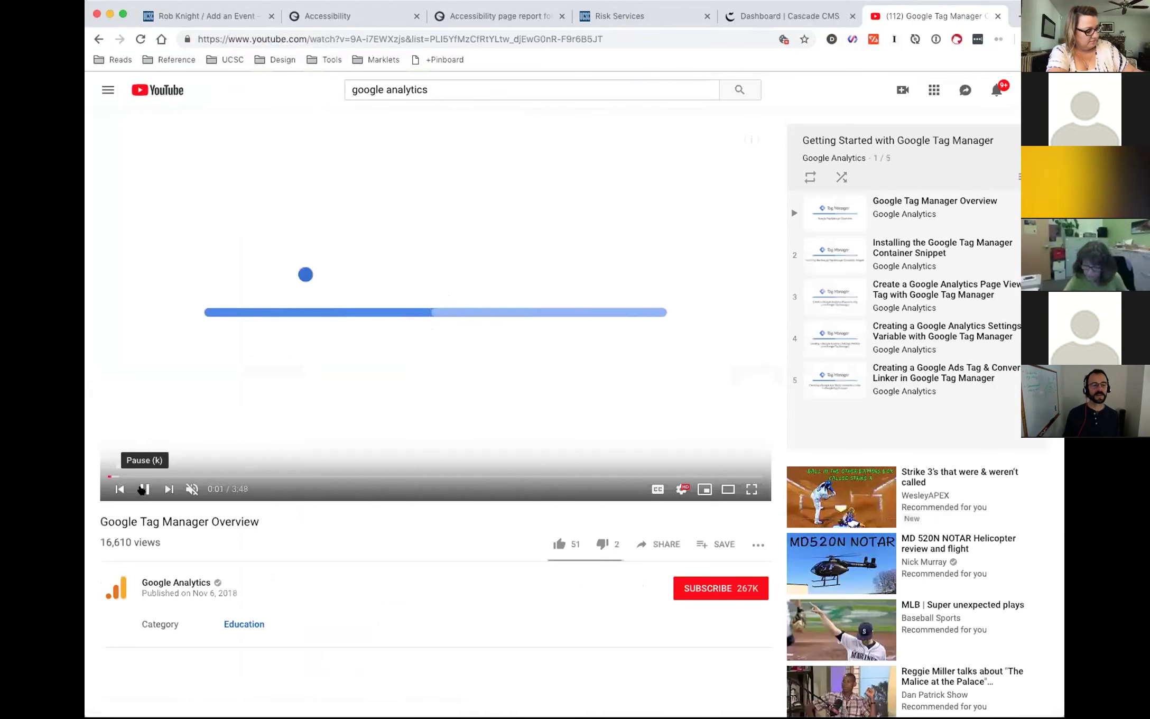
pyautogui.click(145, 489)
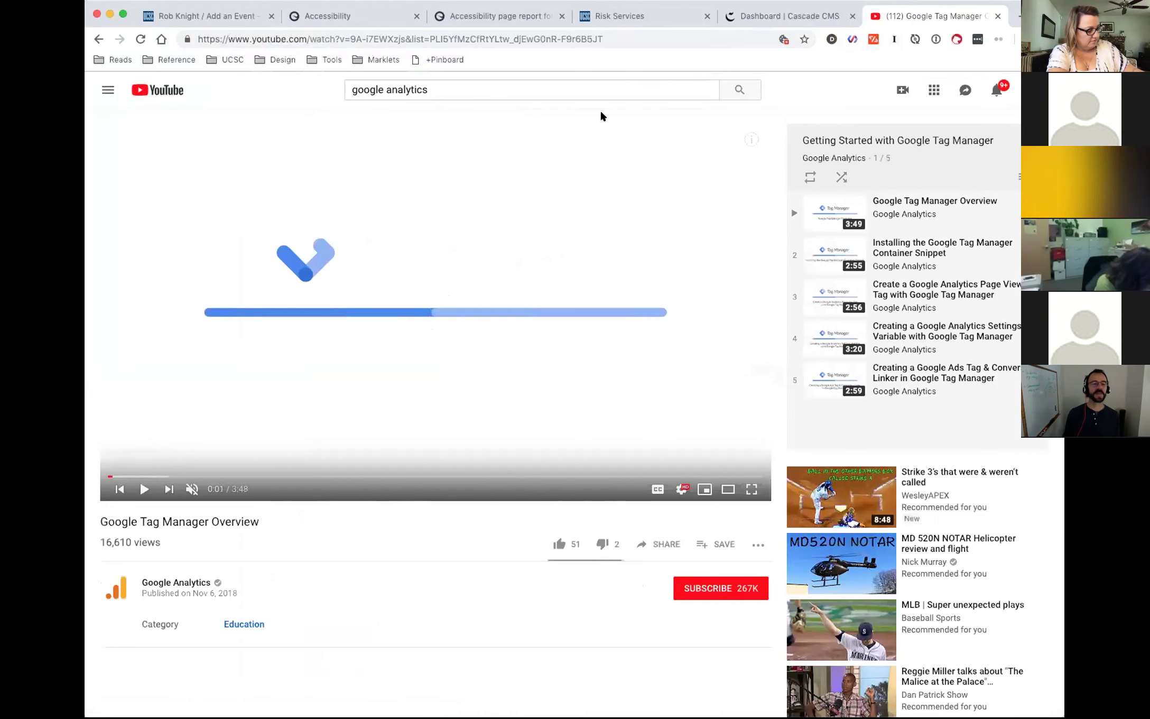
pyautogui.click(98, 38)
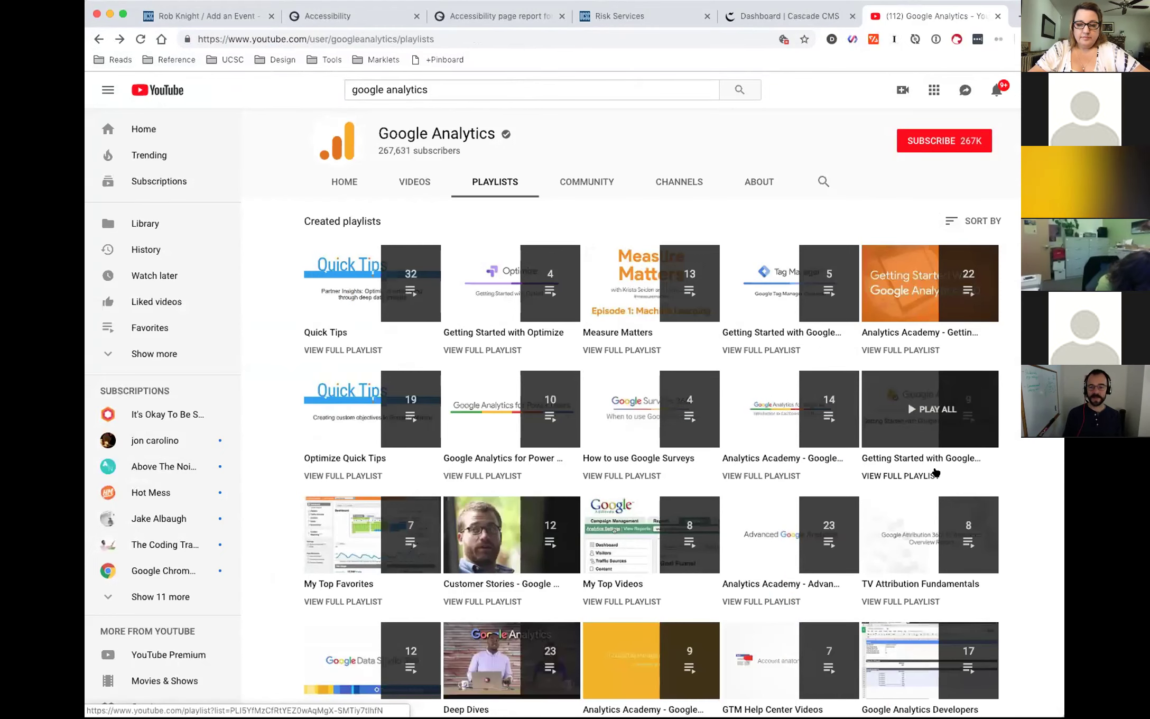
pyautogui.scroll(-3, 900, 594)
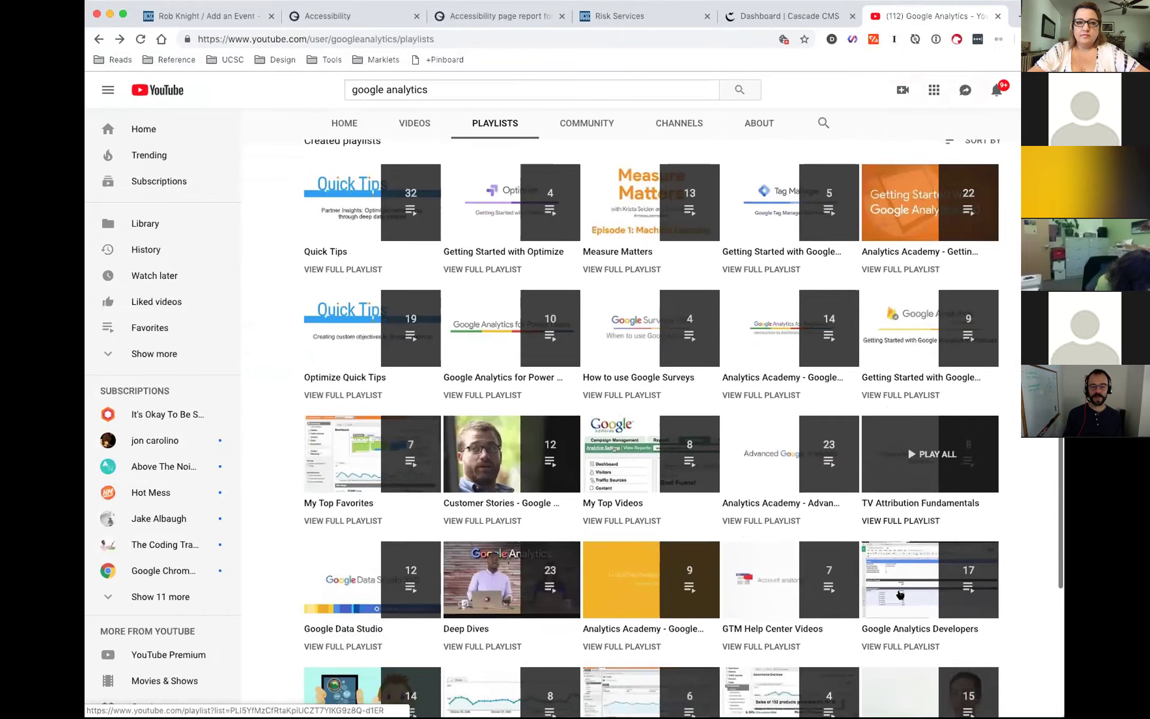
pyautogui.scroll(-2, 897, 593)
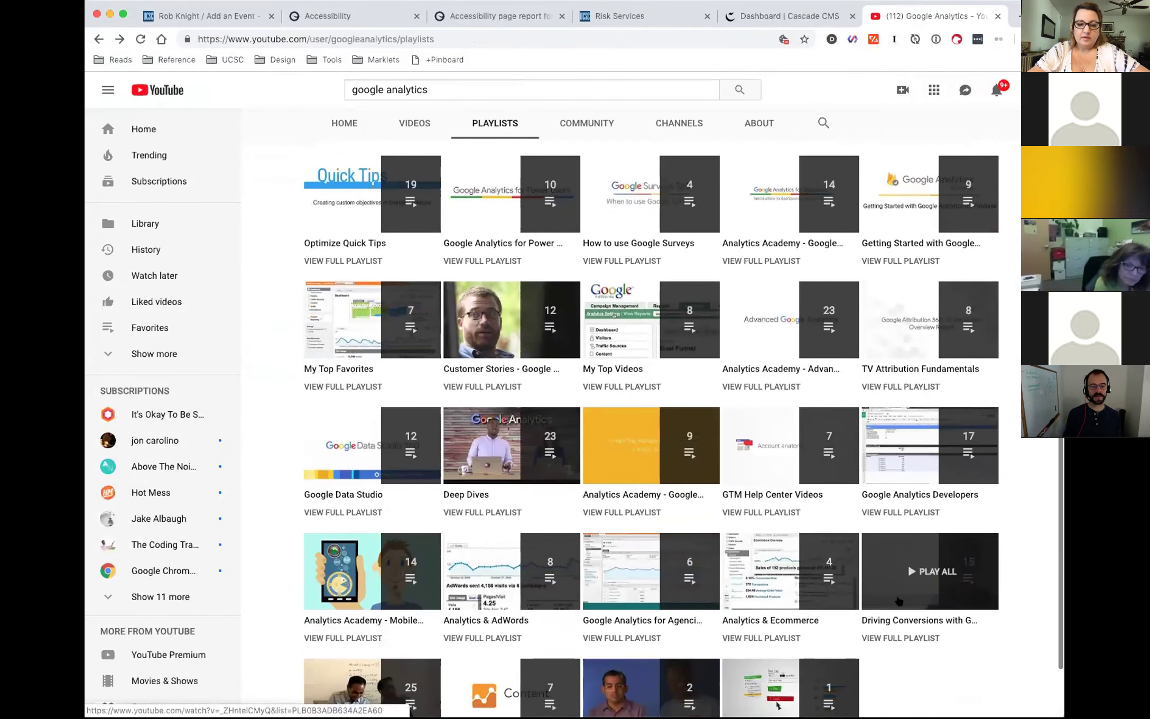
pyautogui.scroll(7, 898, 602)
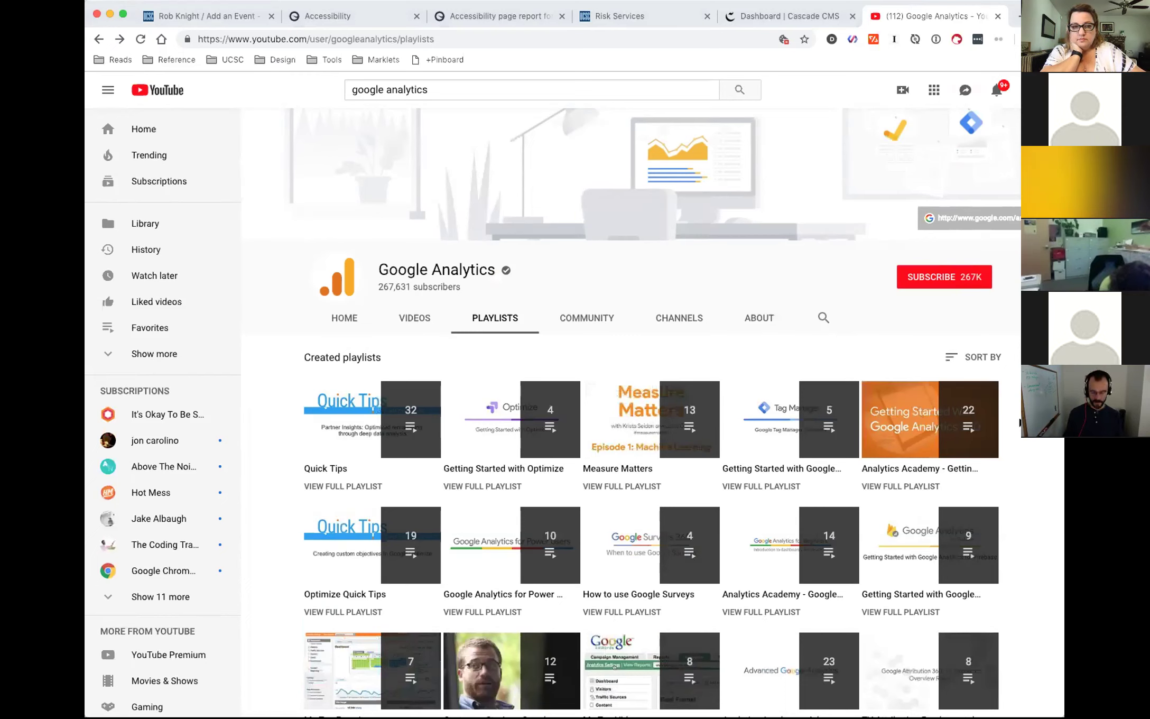
# Step: Go to Google Analytics at analytics.google.com
pyautogui.press('super+l')
pyautogui.write('analytics.google.com')
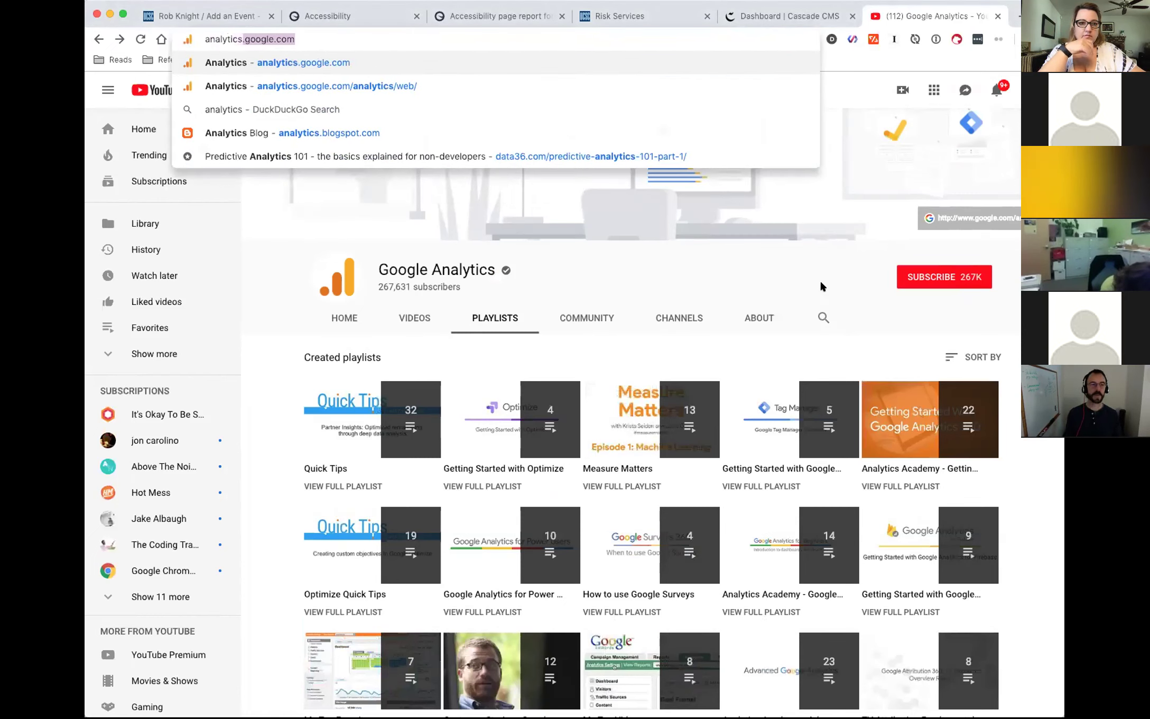
pyautogui.press('Return')
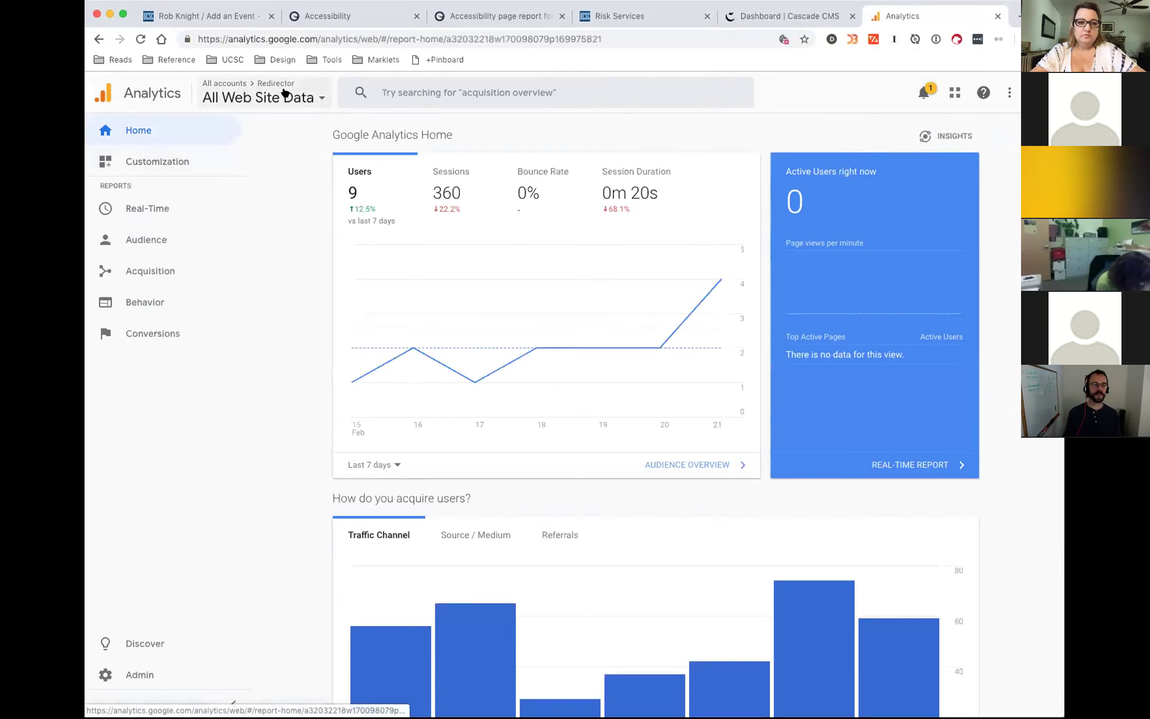
pyautogui.click(283, 93)
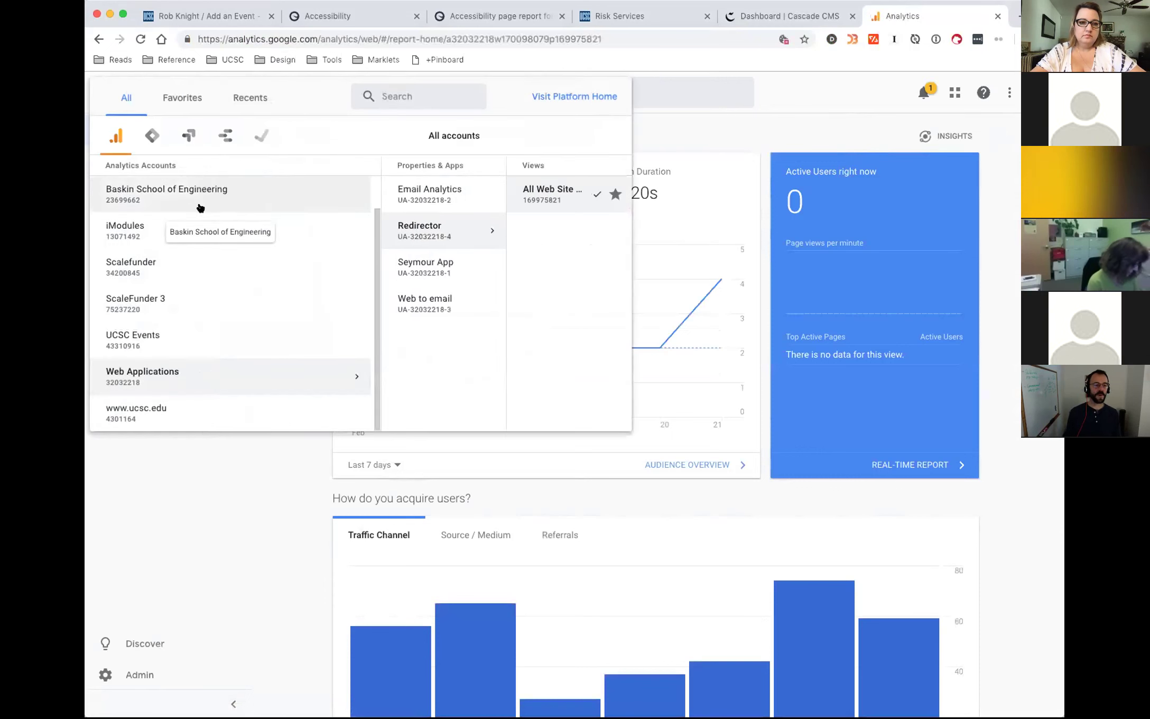
pyautogui.click(128, 405)
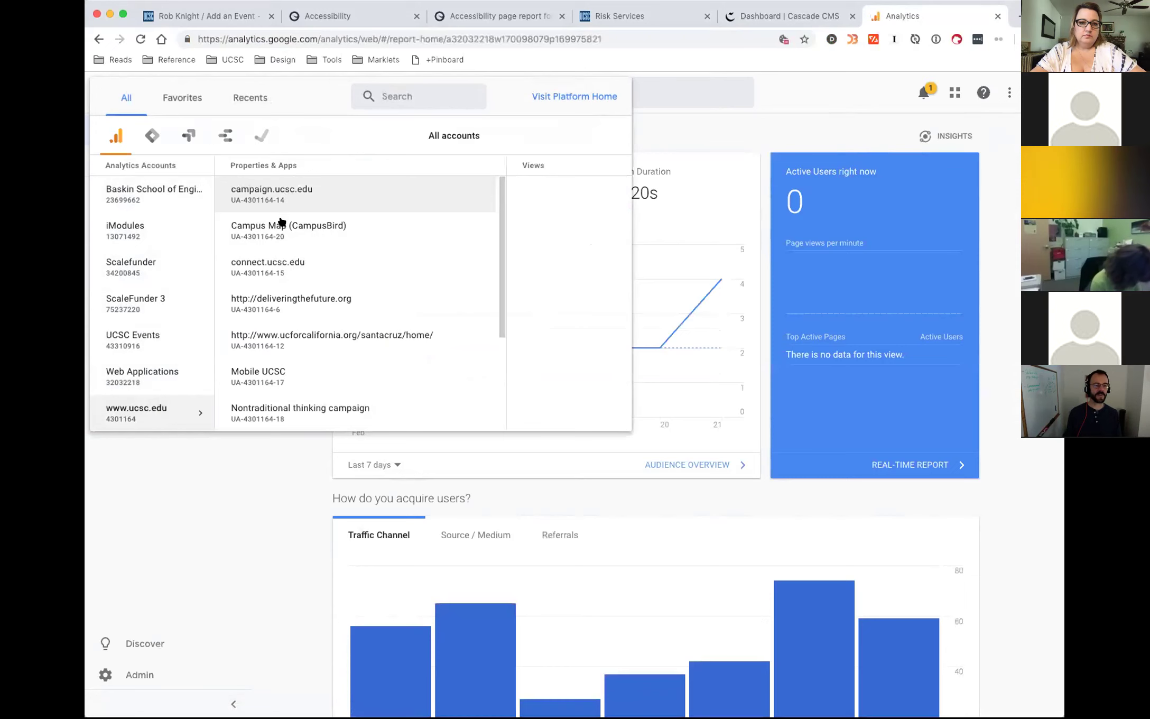
pyautogui.scroll(-1, 297, 312)
pyautogui.scroll(-3, 297, 311)
pyautogui.click(300, 349)
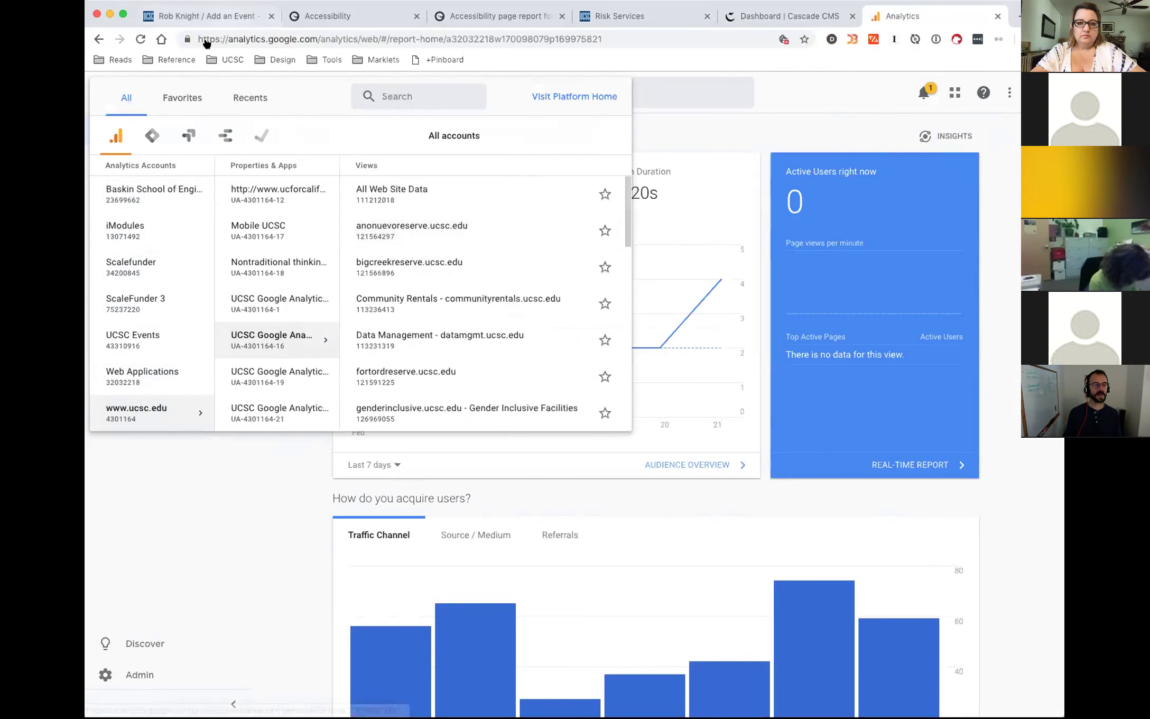
# Step: Switch to the news.ucsc.edu view from the favorite views
pyautogui.click(181, 96)
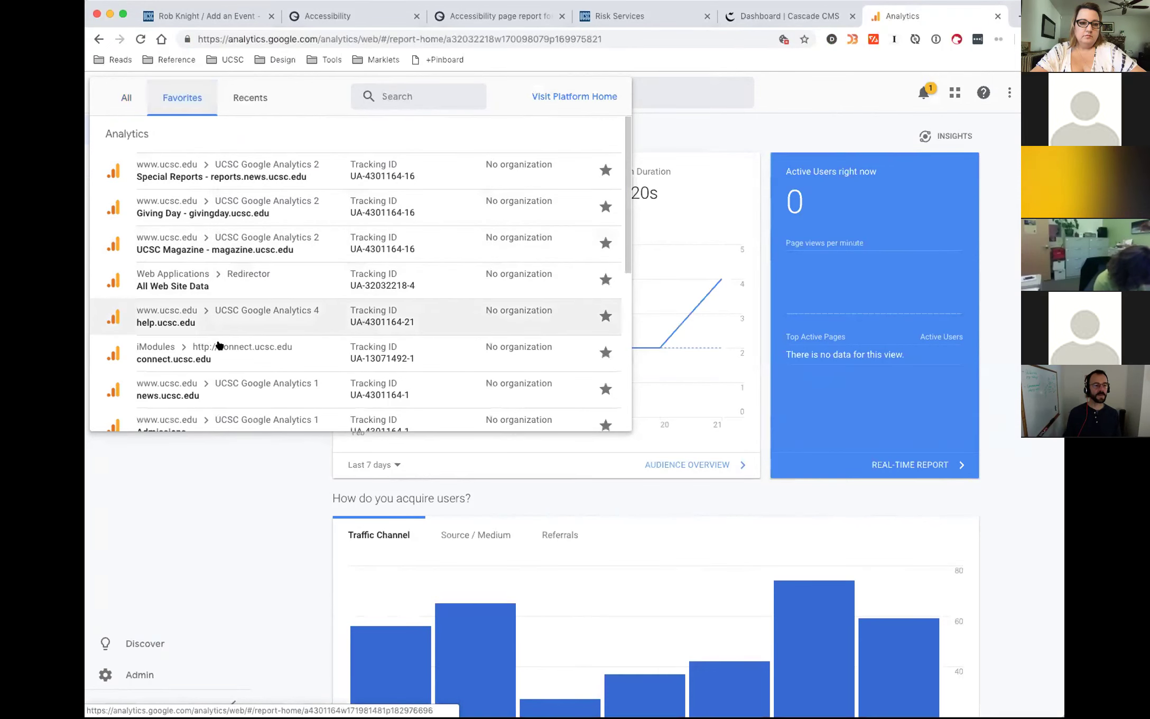
pyautogui.scroll(-2, 219, 343)
pyautogui.click(234, 346)
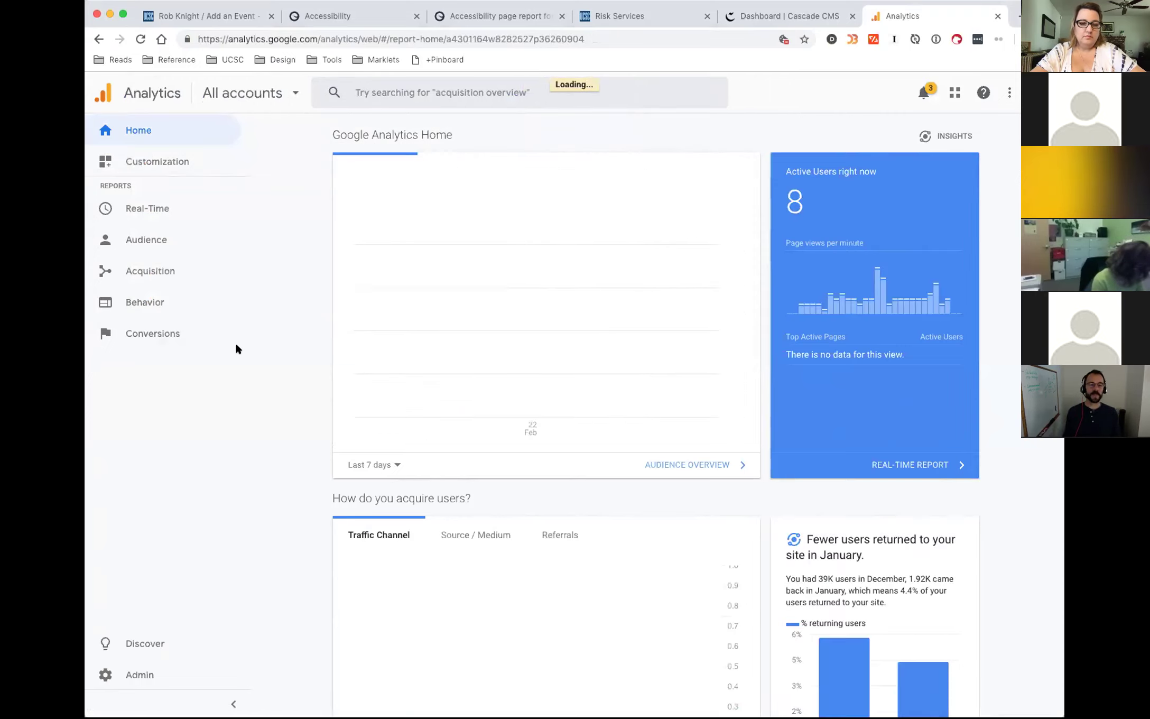
# Step: Open the All Pages report under Behavior's Site Content and examine the daily pageviews for news.ucsc.edu
pyautogui.click(137, 300)
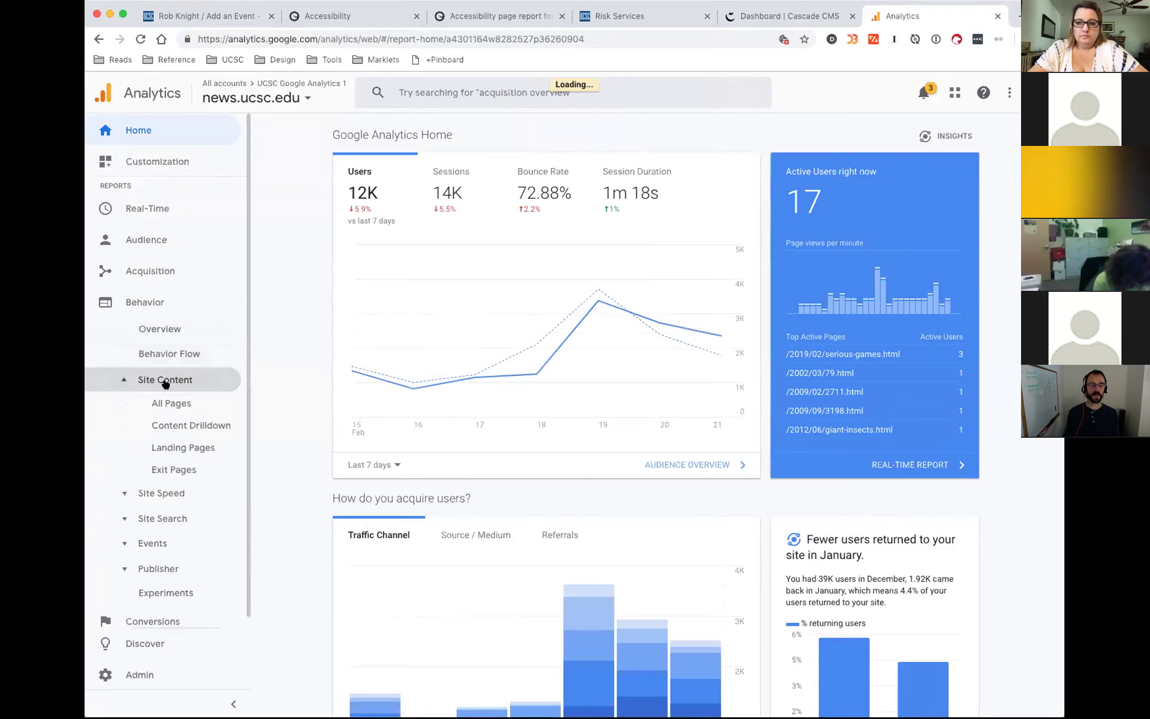
pyautogui.click(168, 400)
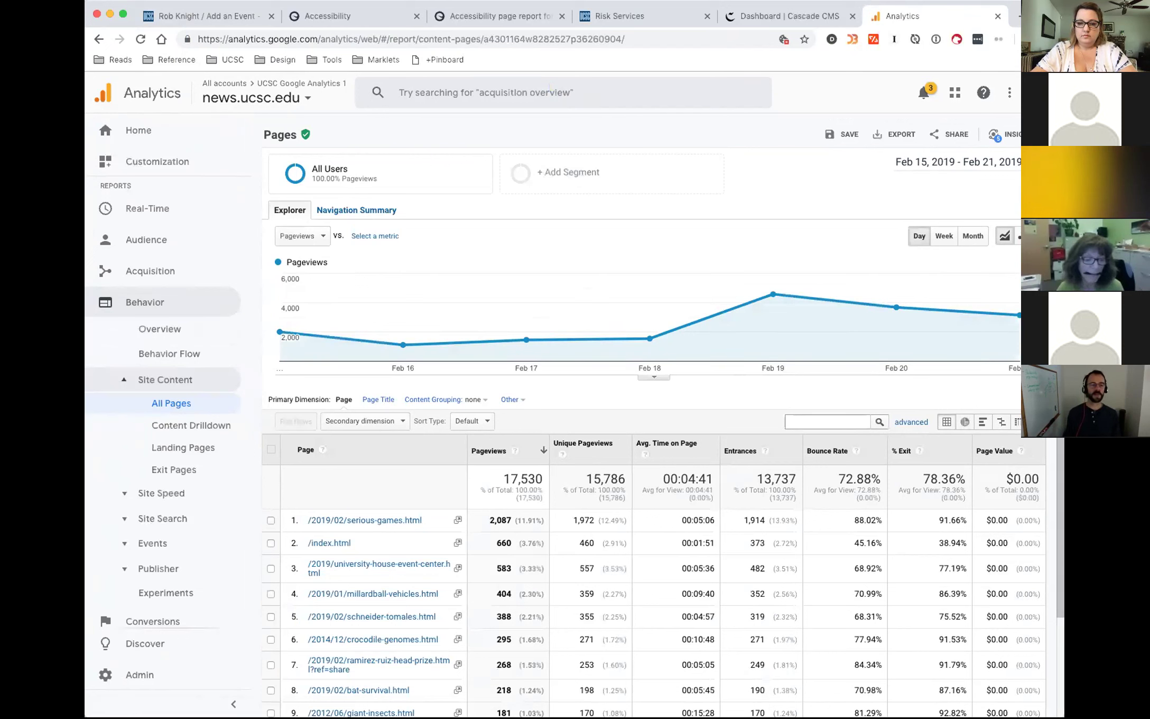
pyautogui.moveTo(756, 280)
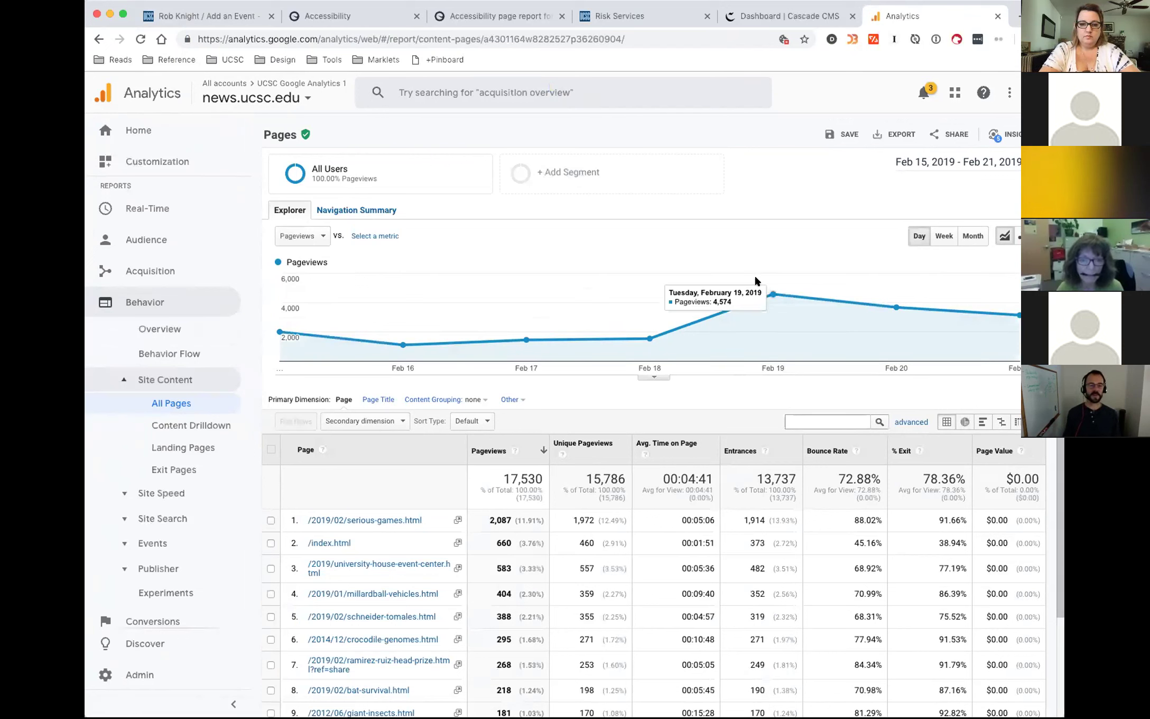
pyautogui.moveTo(643, 327)
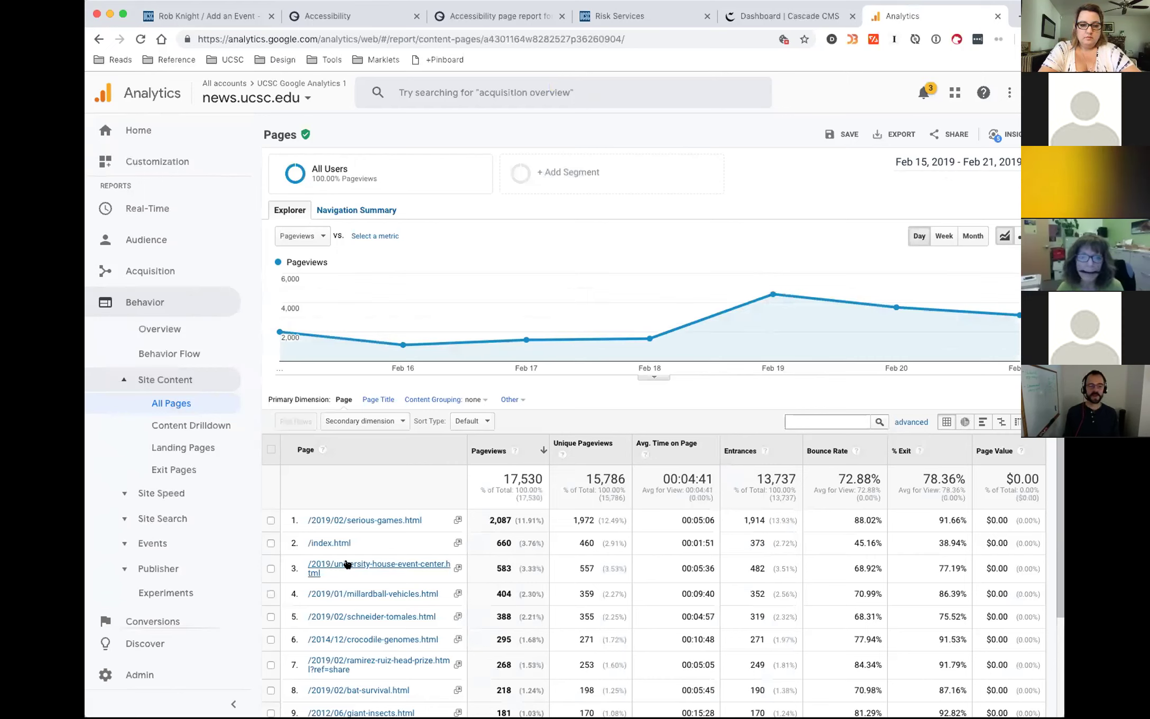
# Step: Drill into the page /2019/02/serious-games.html, add Full Referrer as the secondary dimension, and review the referring sources
pyautogui.click(386, 521)
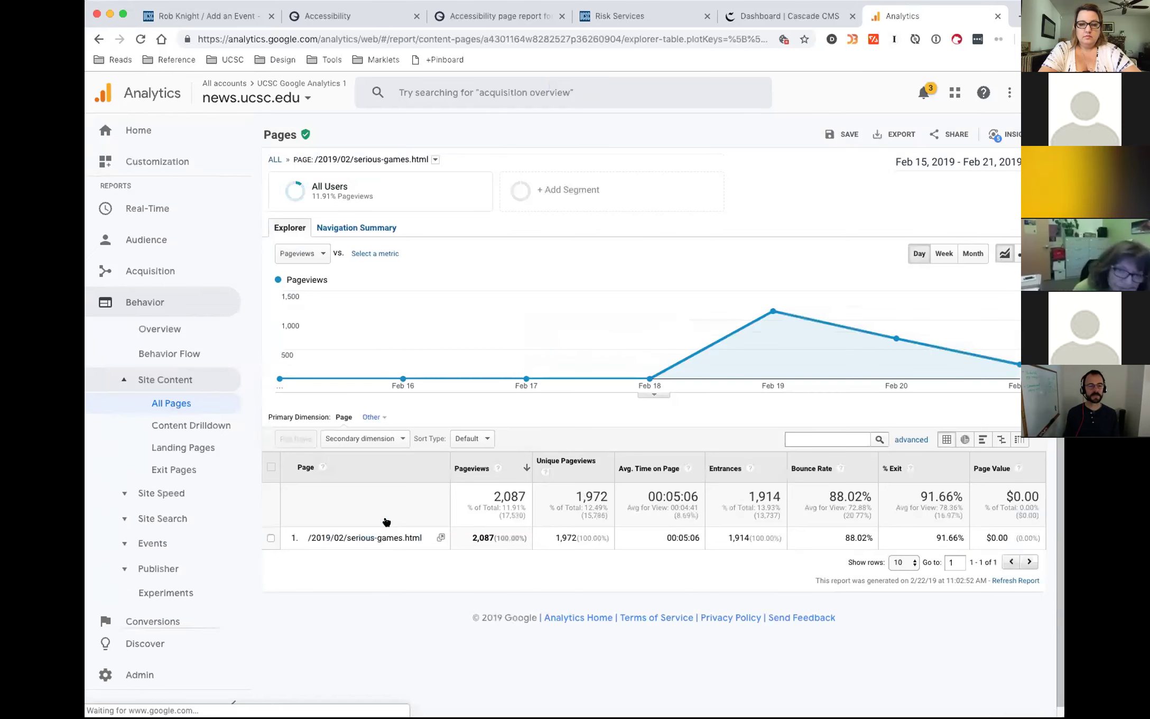
pyautogui.click(388, 438)
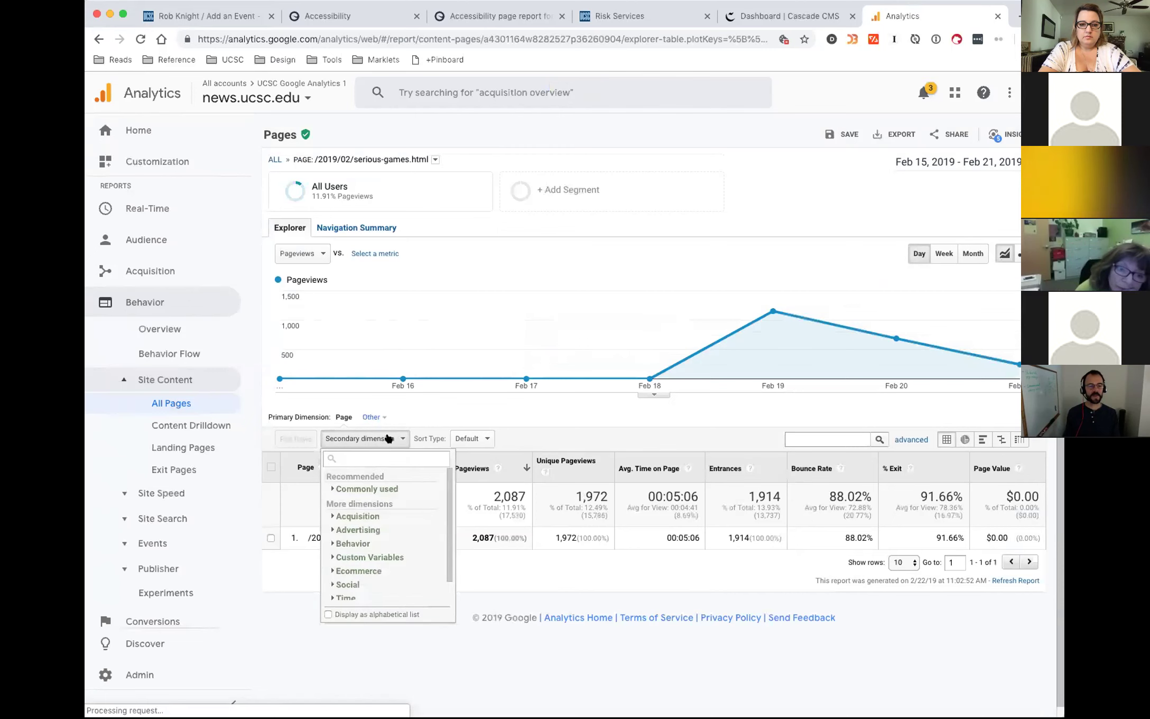
pyautogui.write('refer')
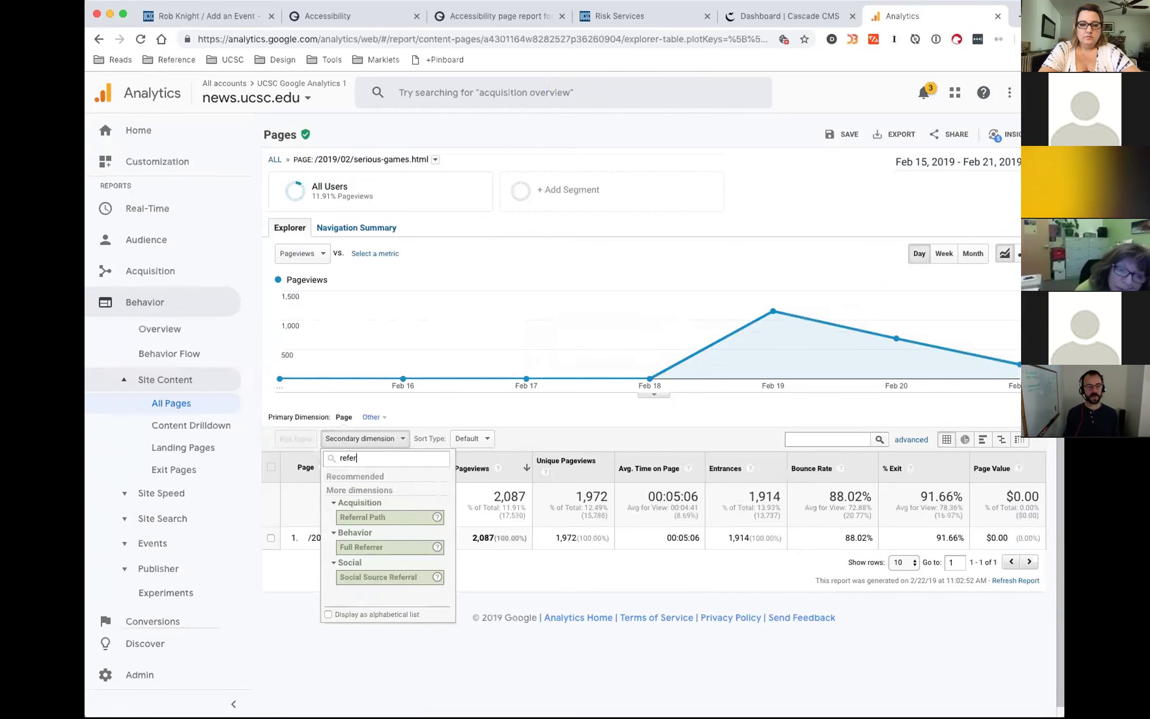
pyautogui.click(380, 546)
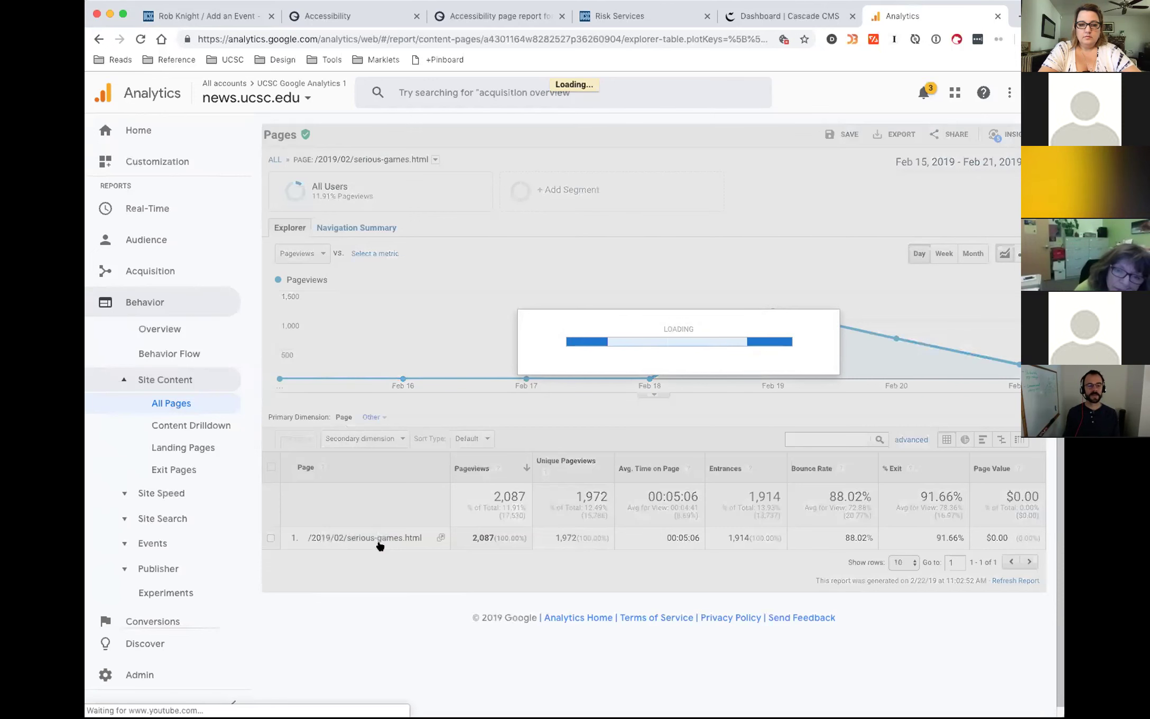
pyautogui.scroll(-3, 467, 521)
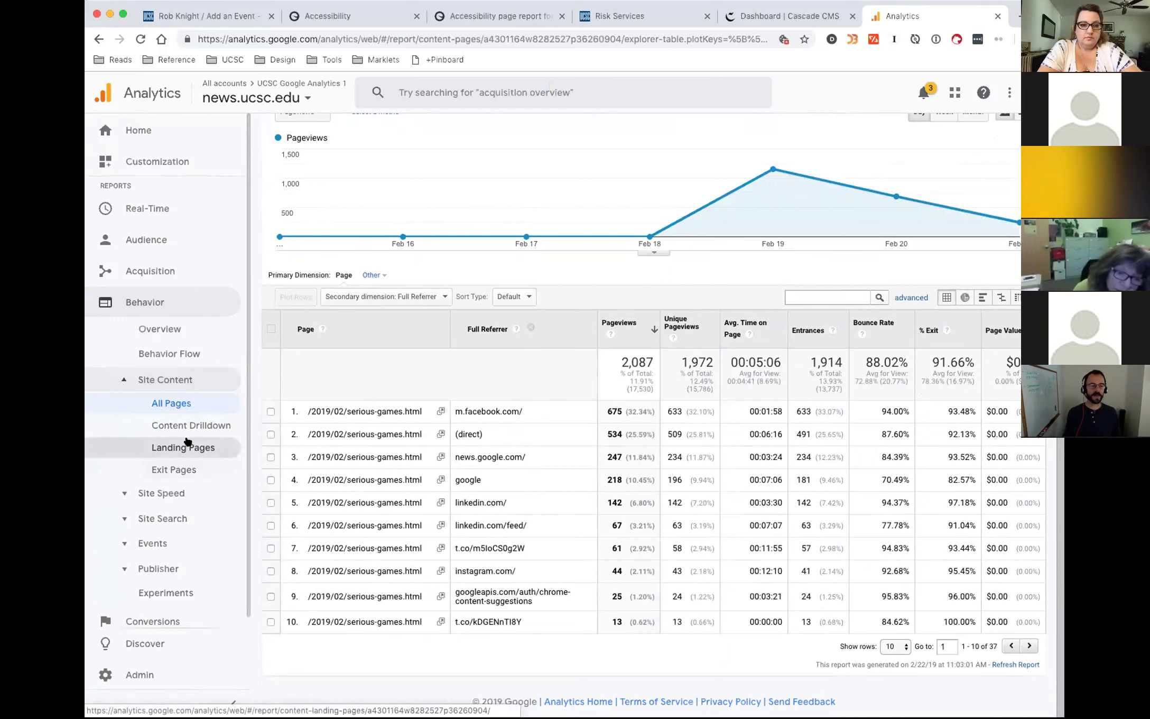
# Step: Open the Landing Pages report for news.ucsc.edu
pyautogui.click(161, 447)
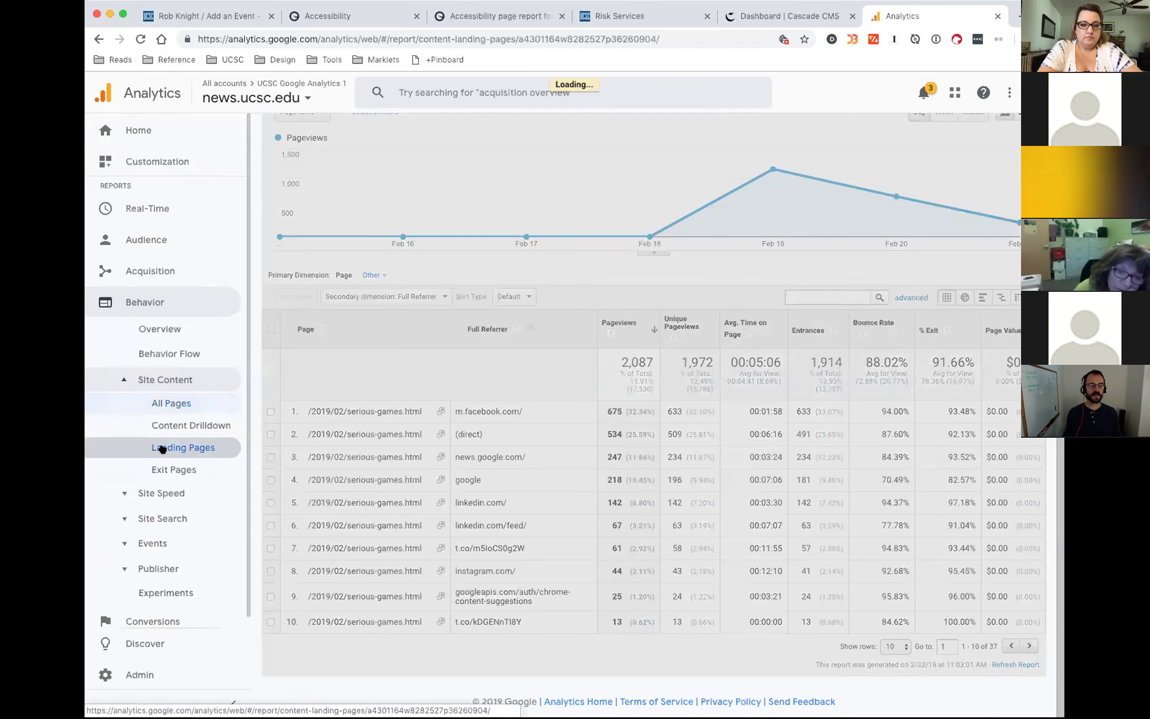